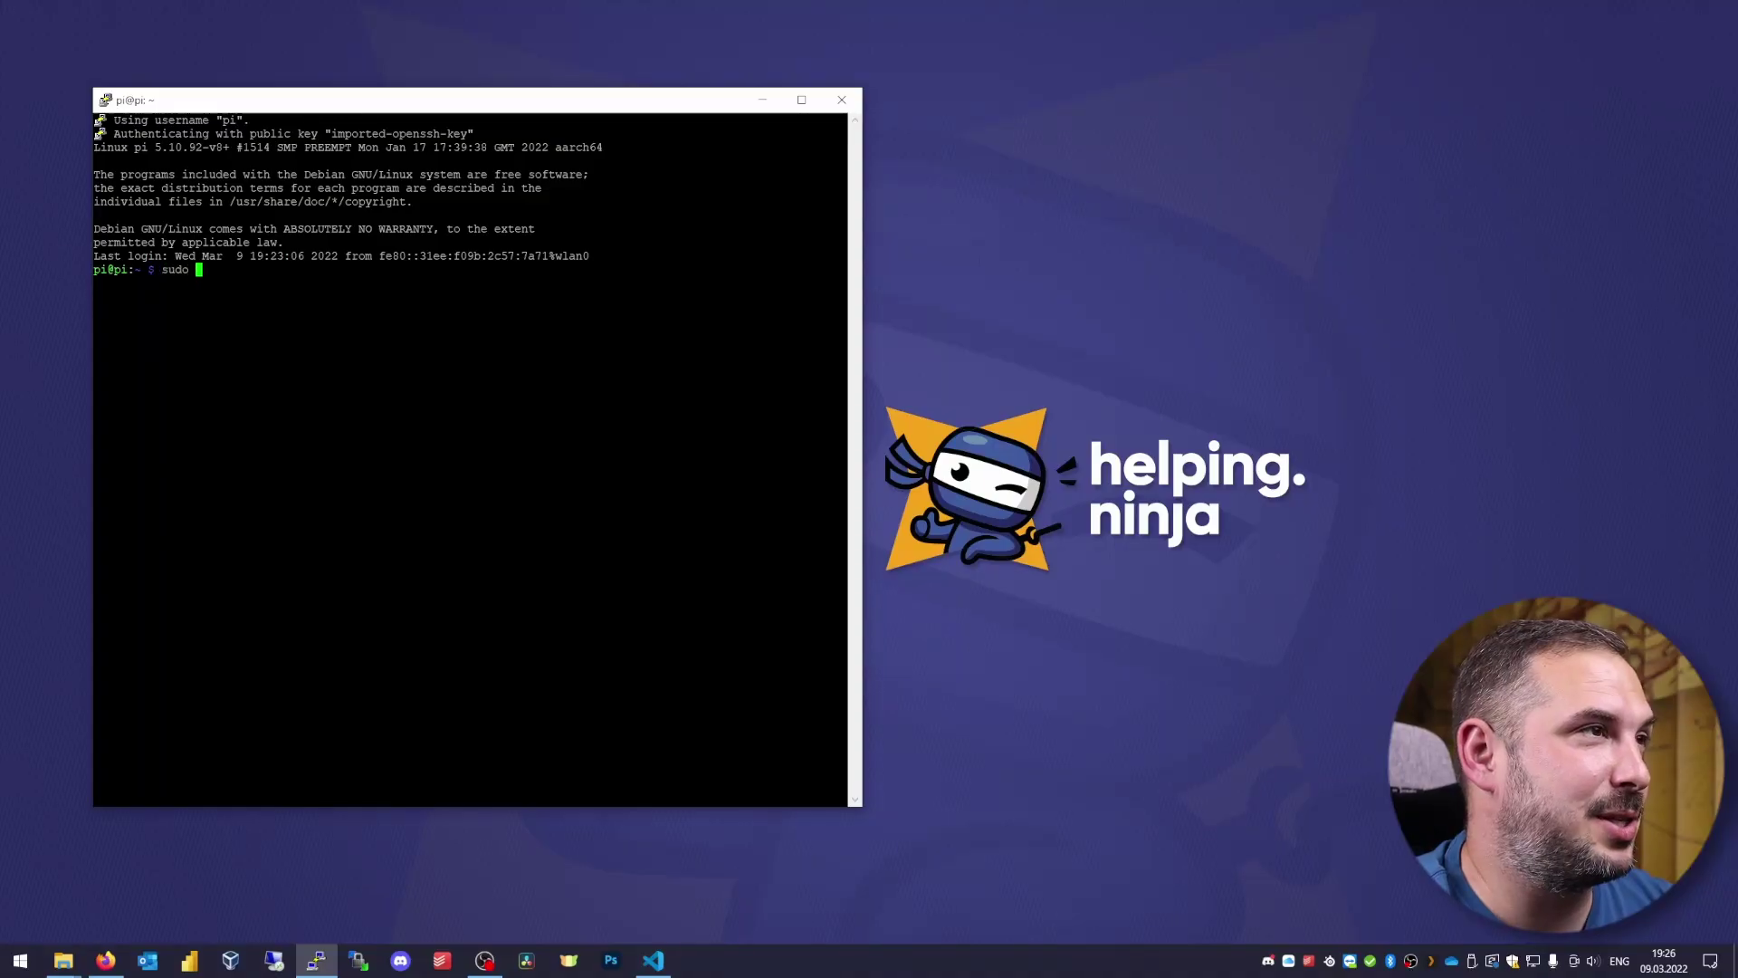
type("date")
Update package lists, install libpam-google-authenticator, and start google-authenticator with time-based tokens.
key("Return")
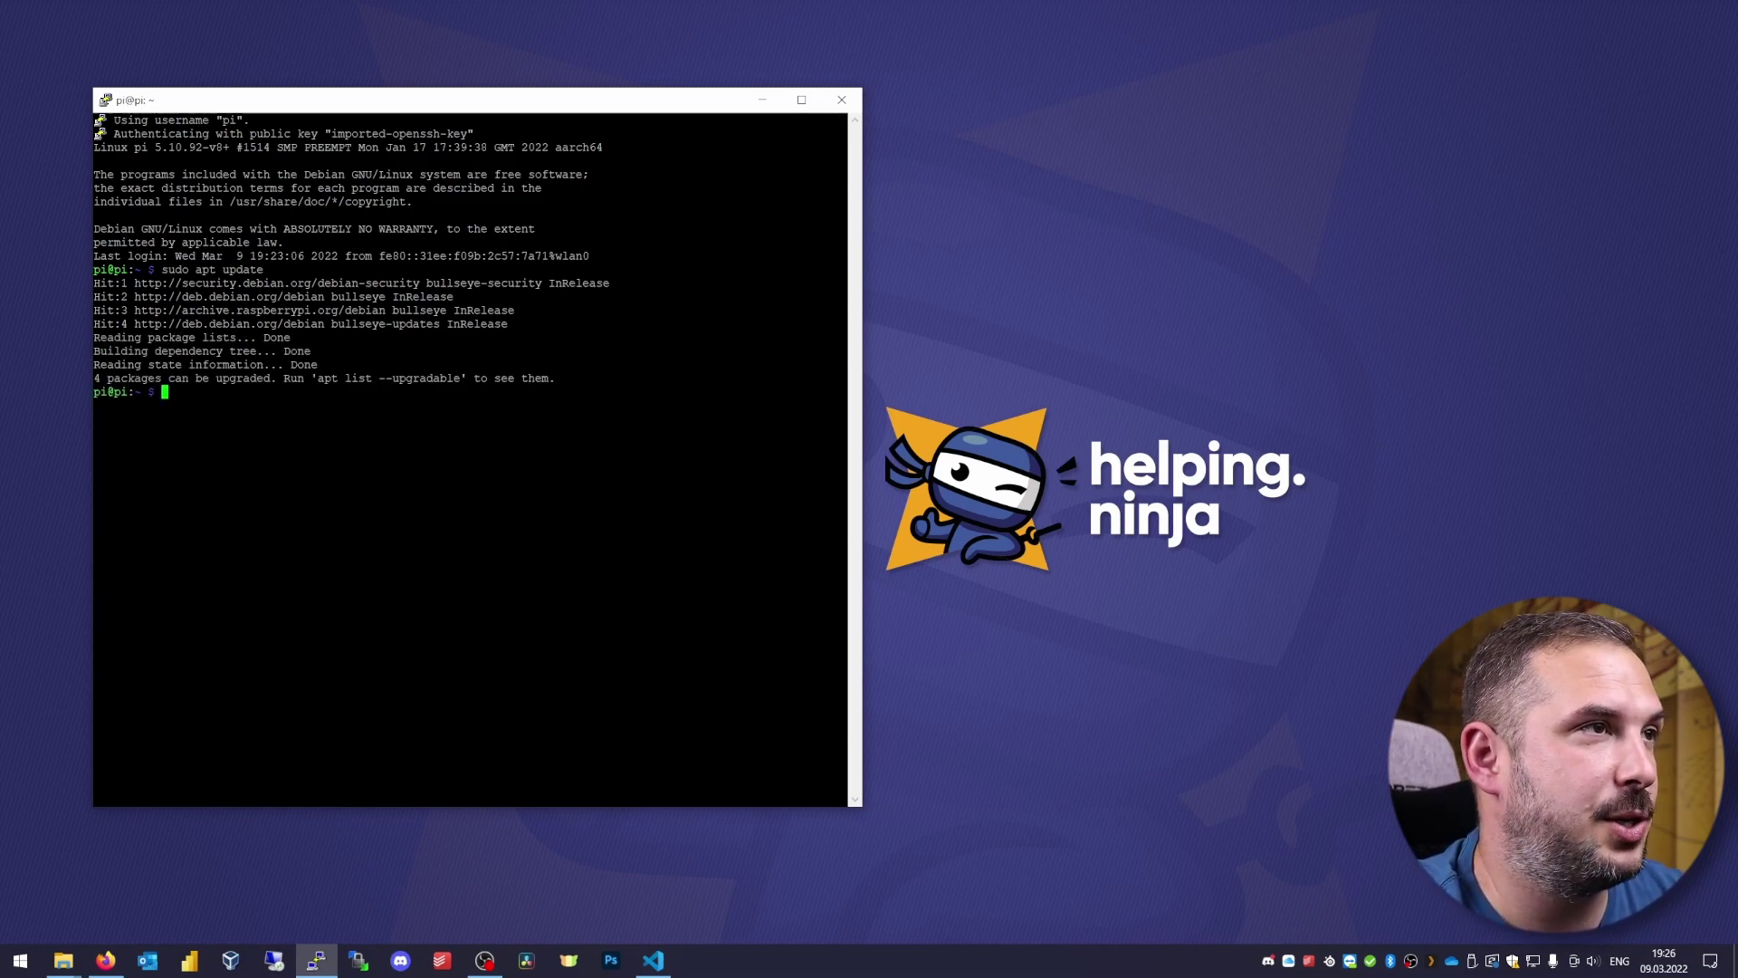
type("sudo apt install ")
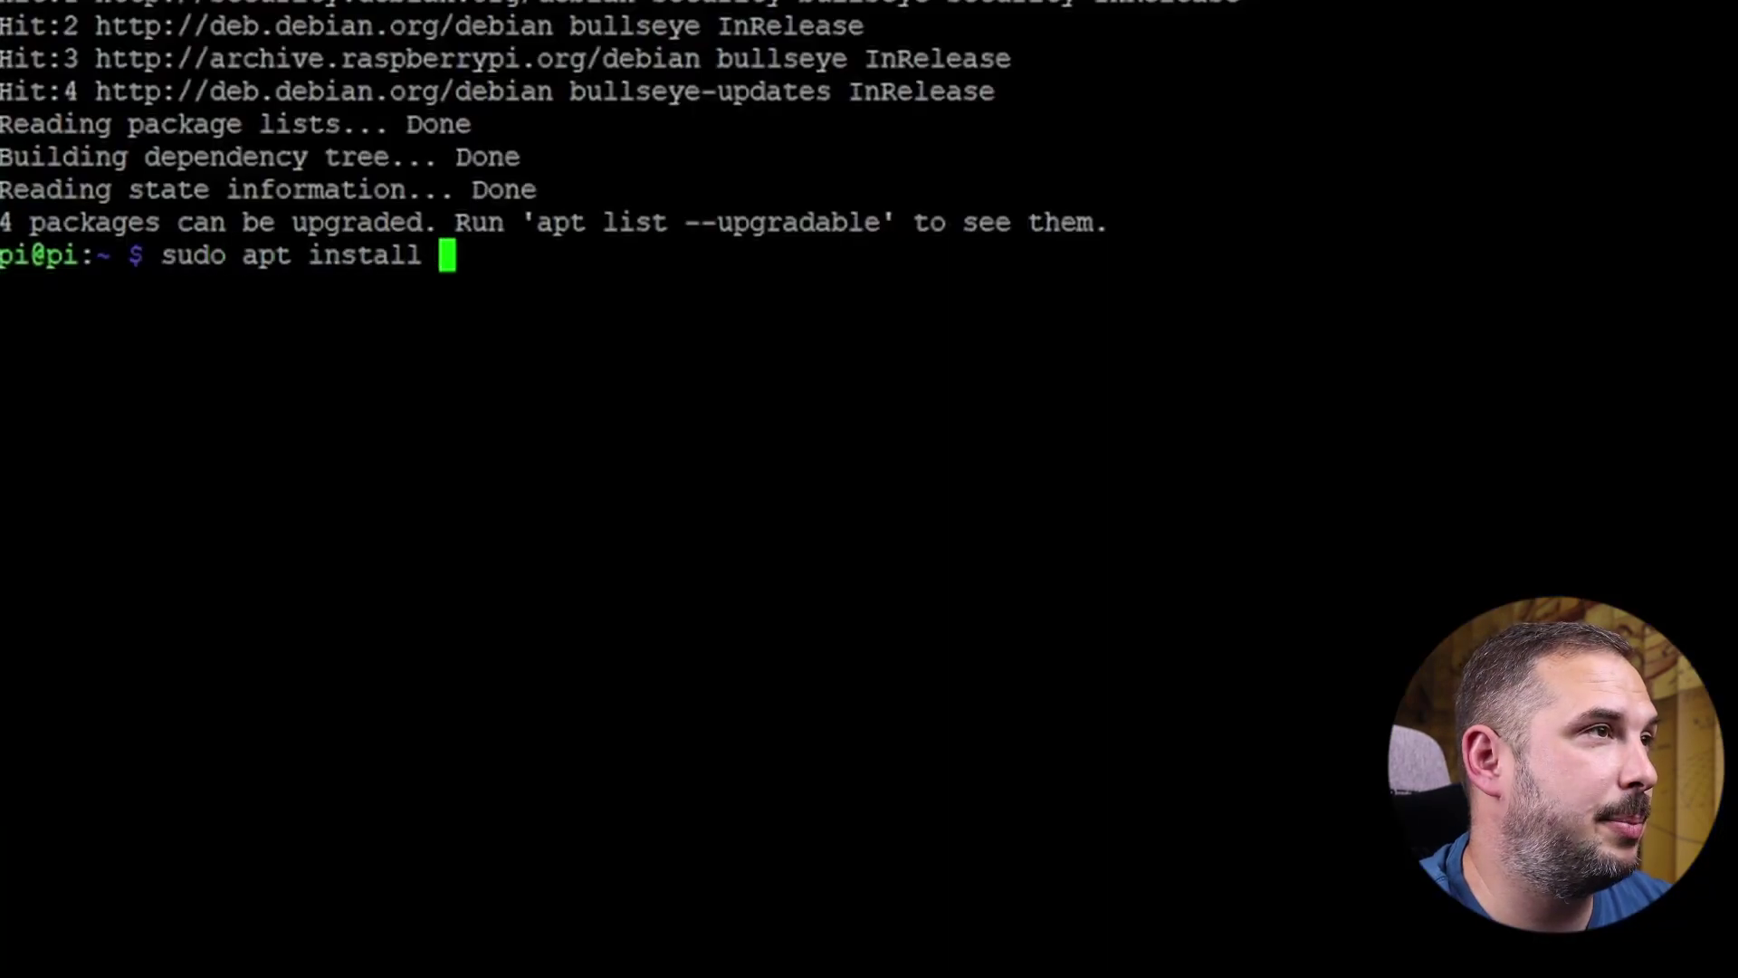
type("libpam-google-authenticator")
key("Return")
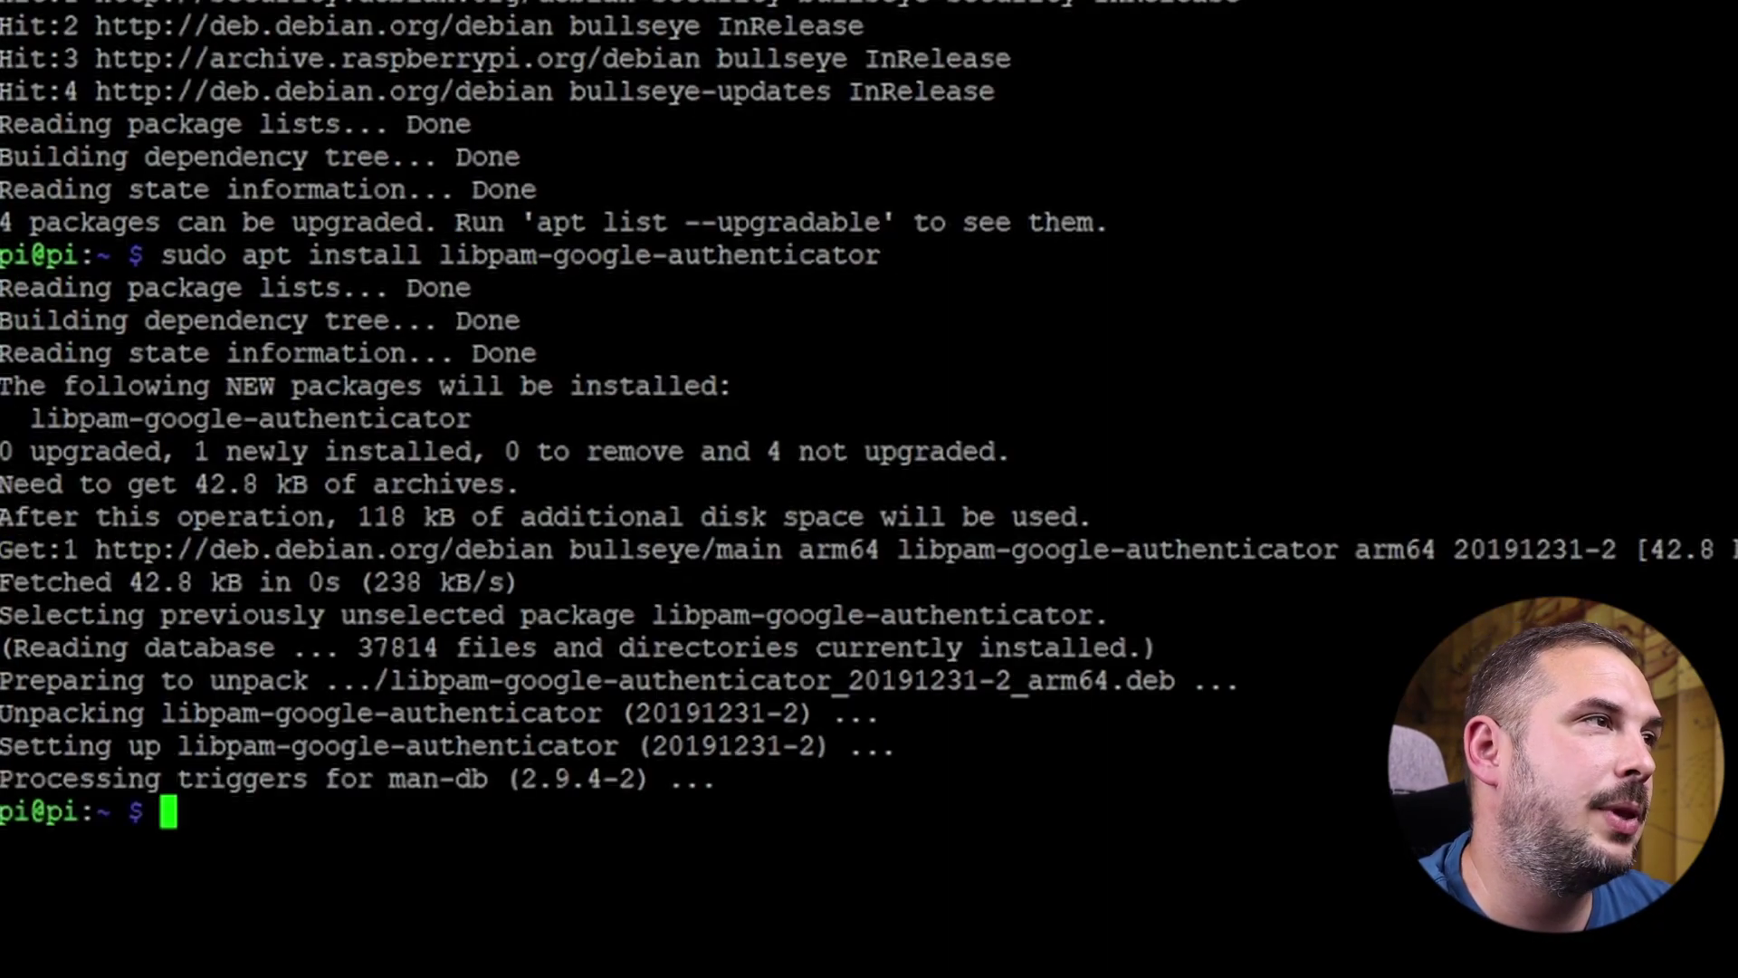
type("google-")
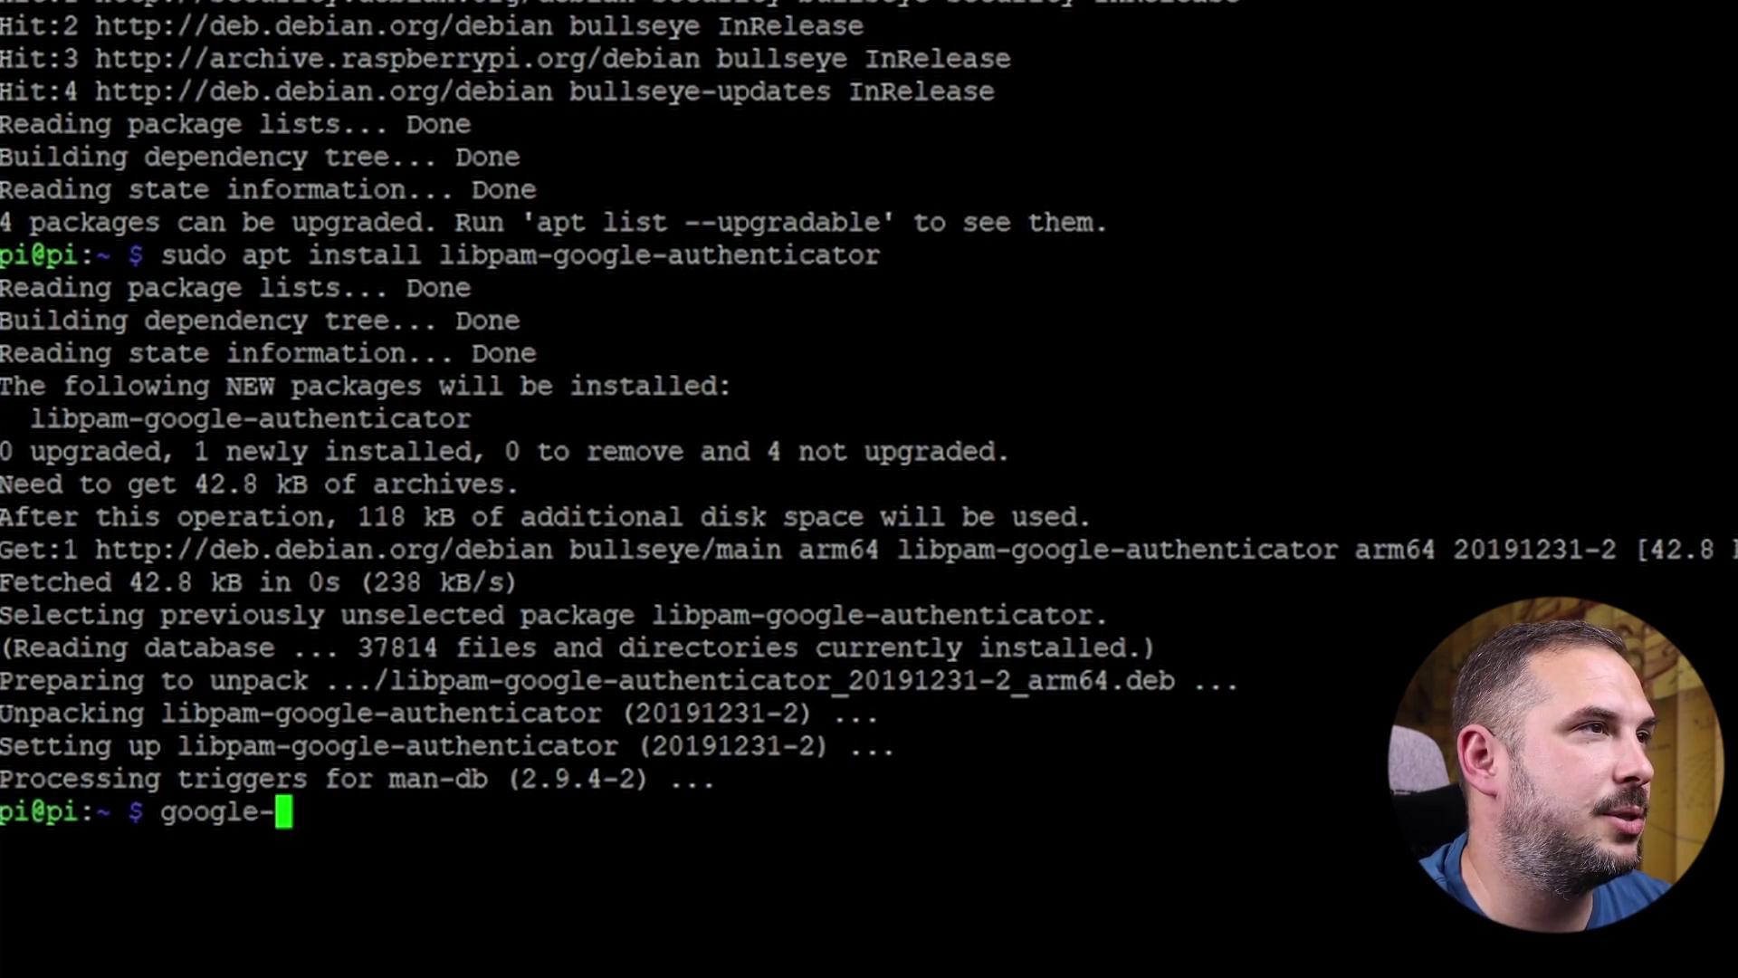
key("Tab")
key("Return")
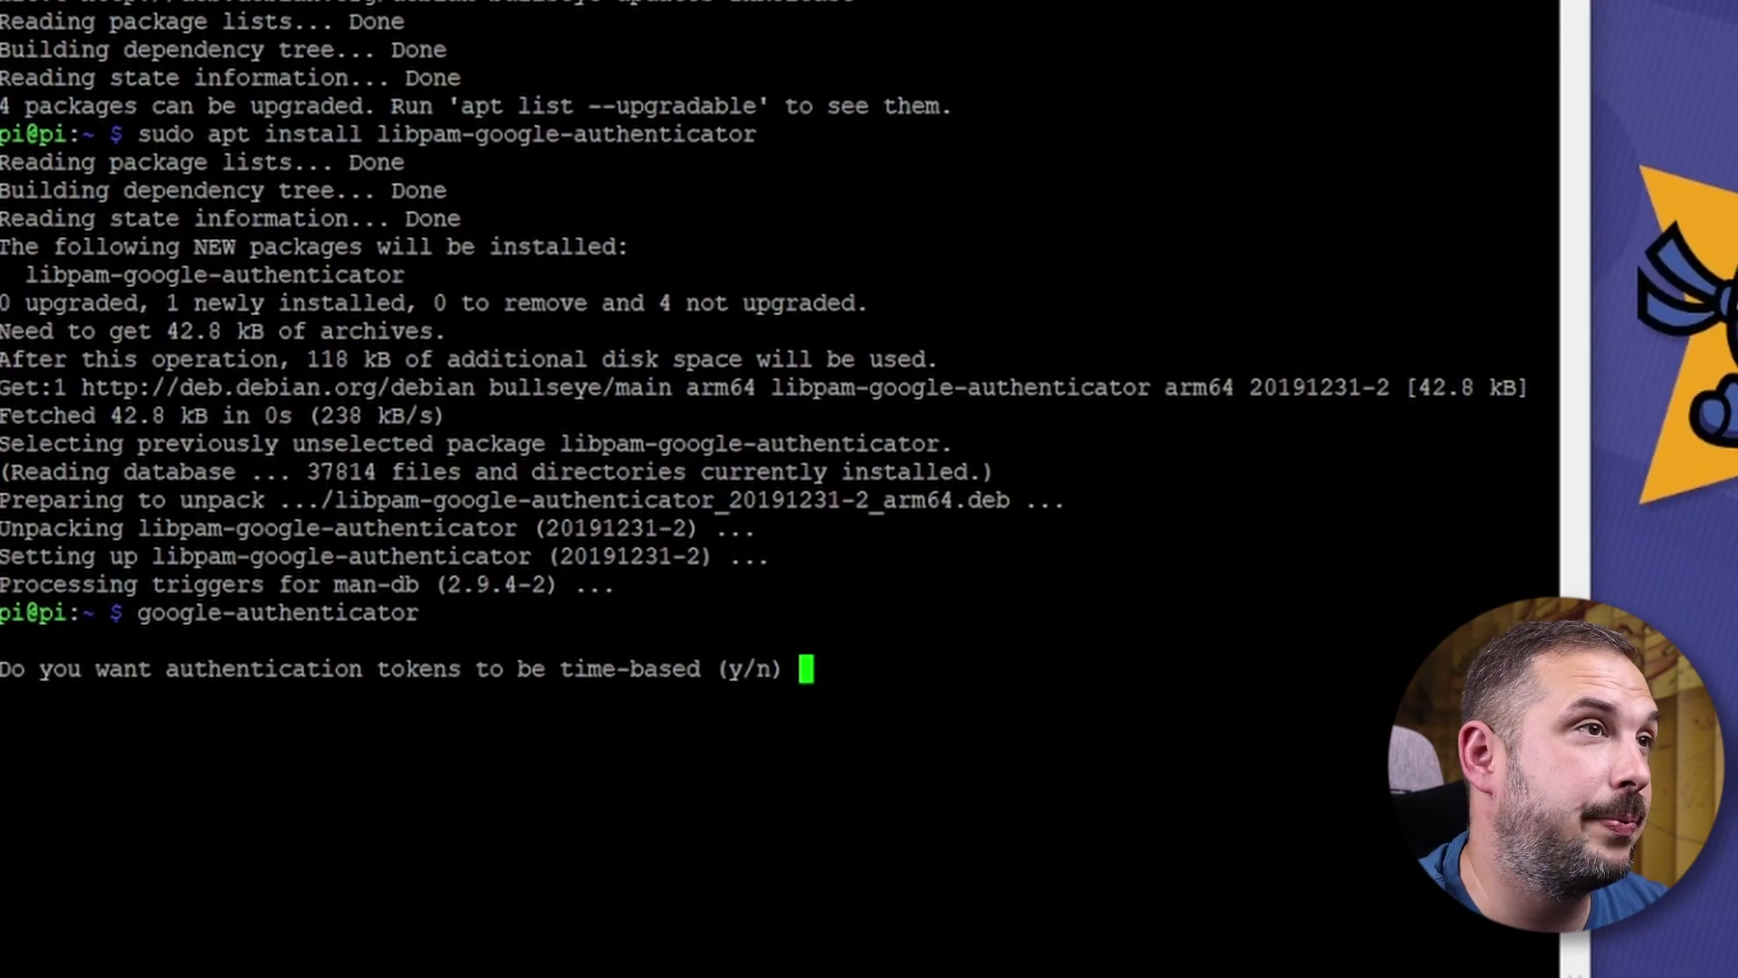
type("y")
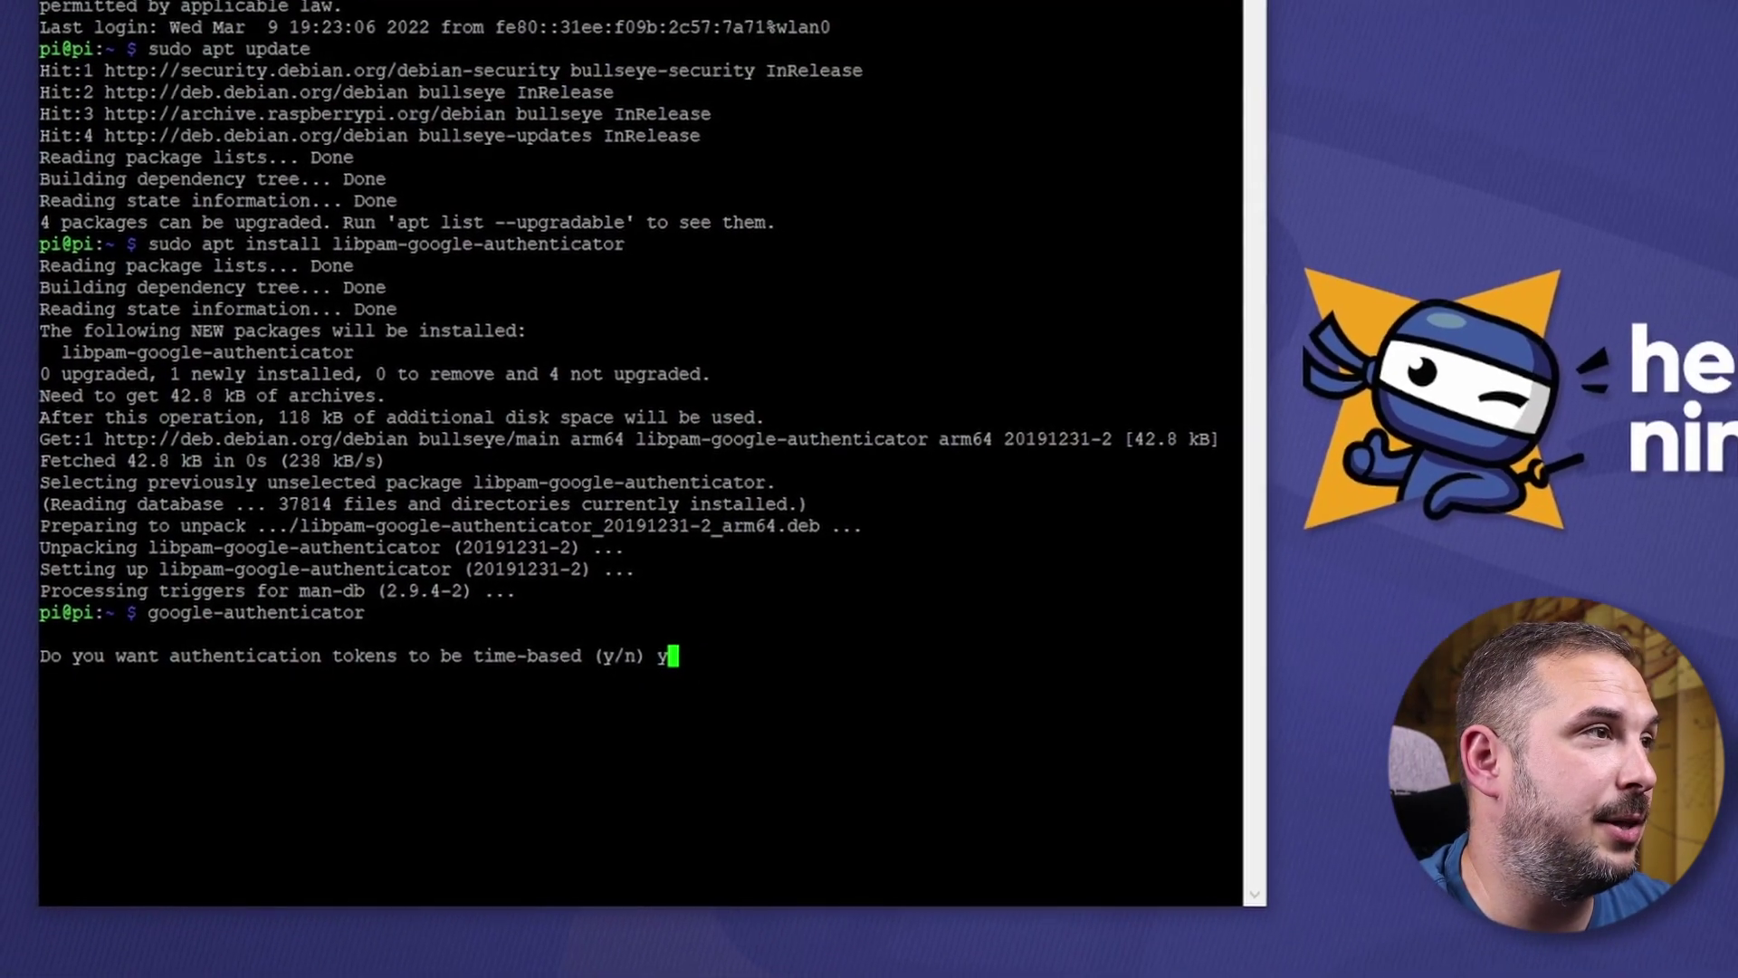
Show the authenticator QR code and submit the phone app's verification code.
key("Return")
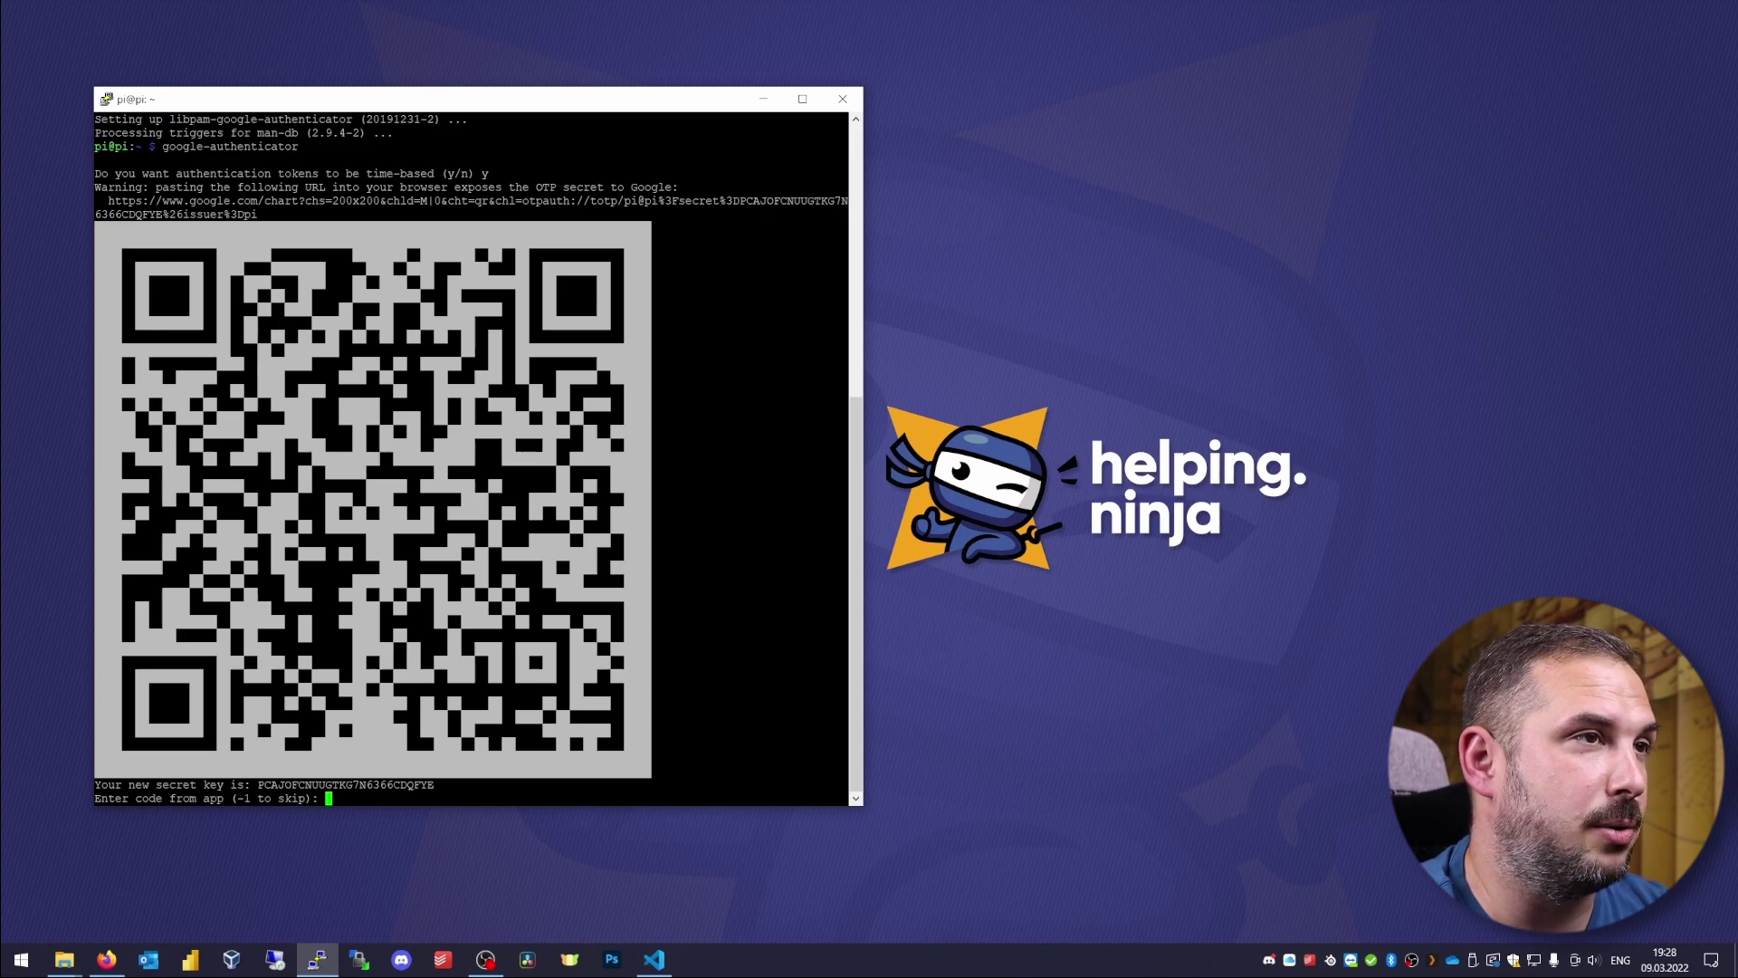
key("Return")
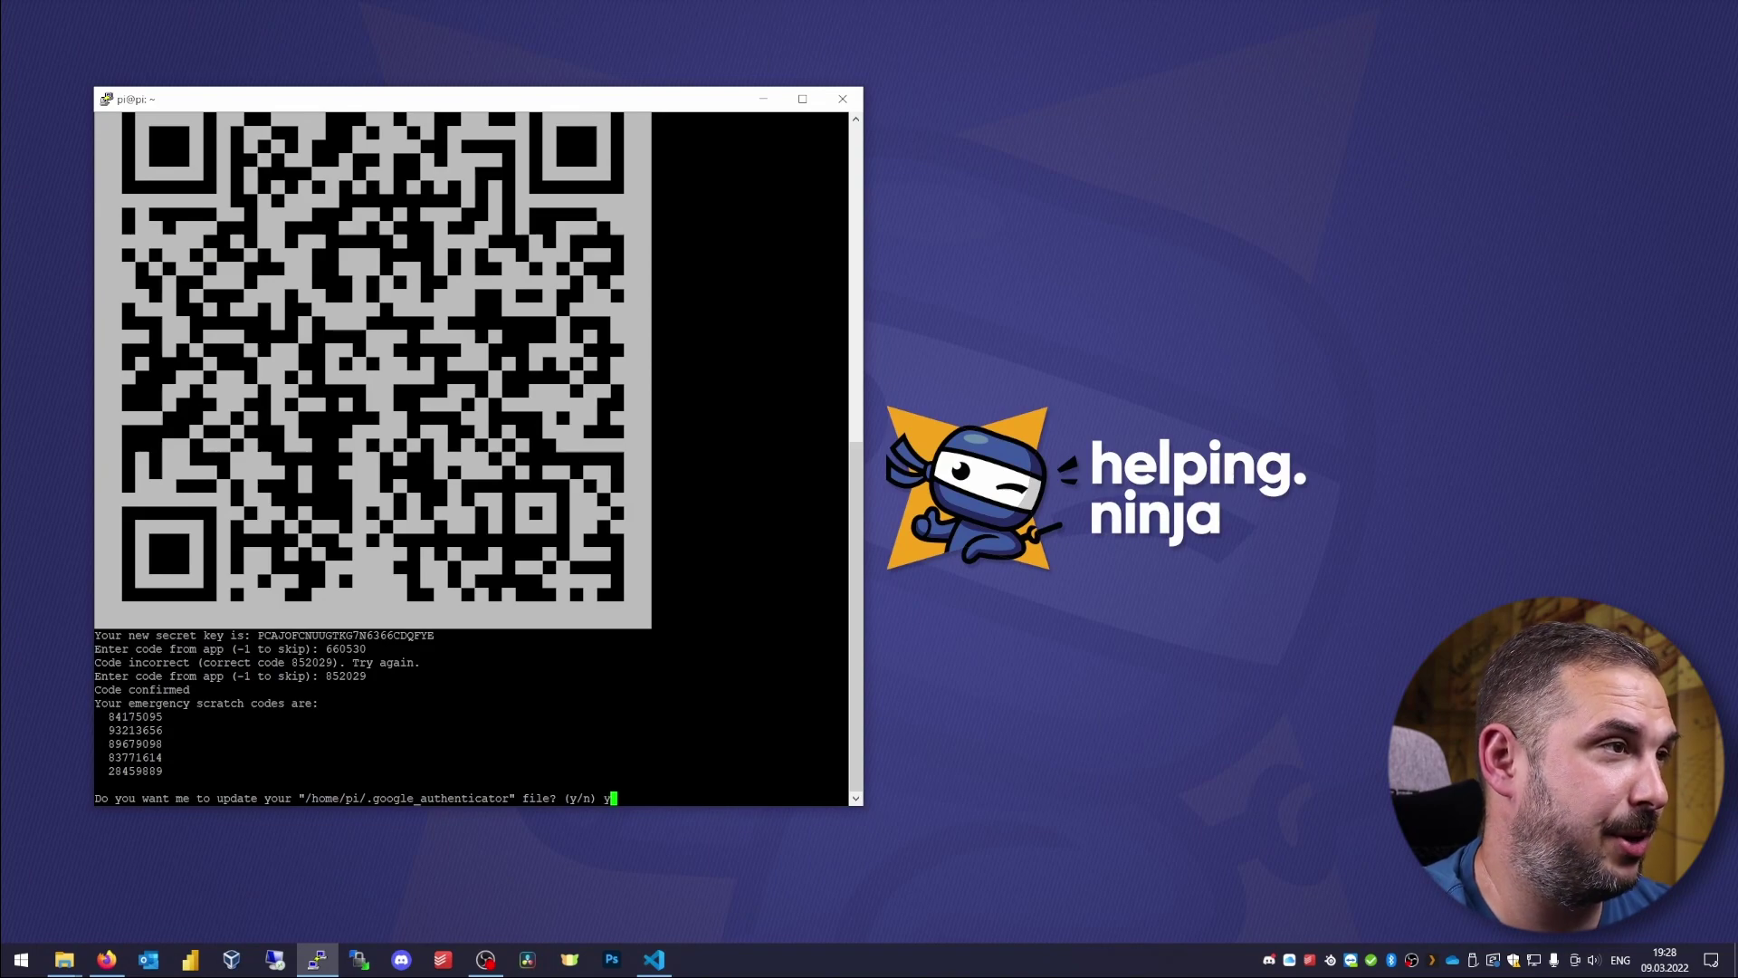
Save the authenticator file, disallow token reuse, keep the default window, enable rate-limiting, and clear the screen.
key("Return")
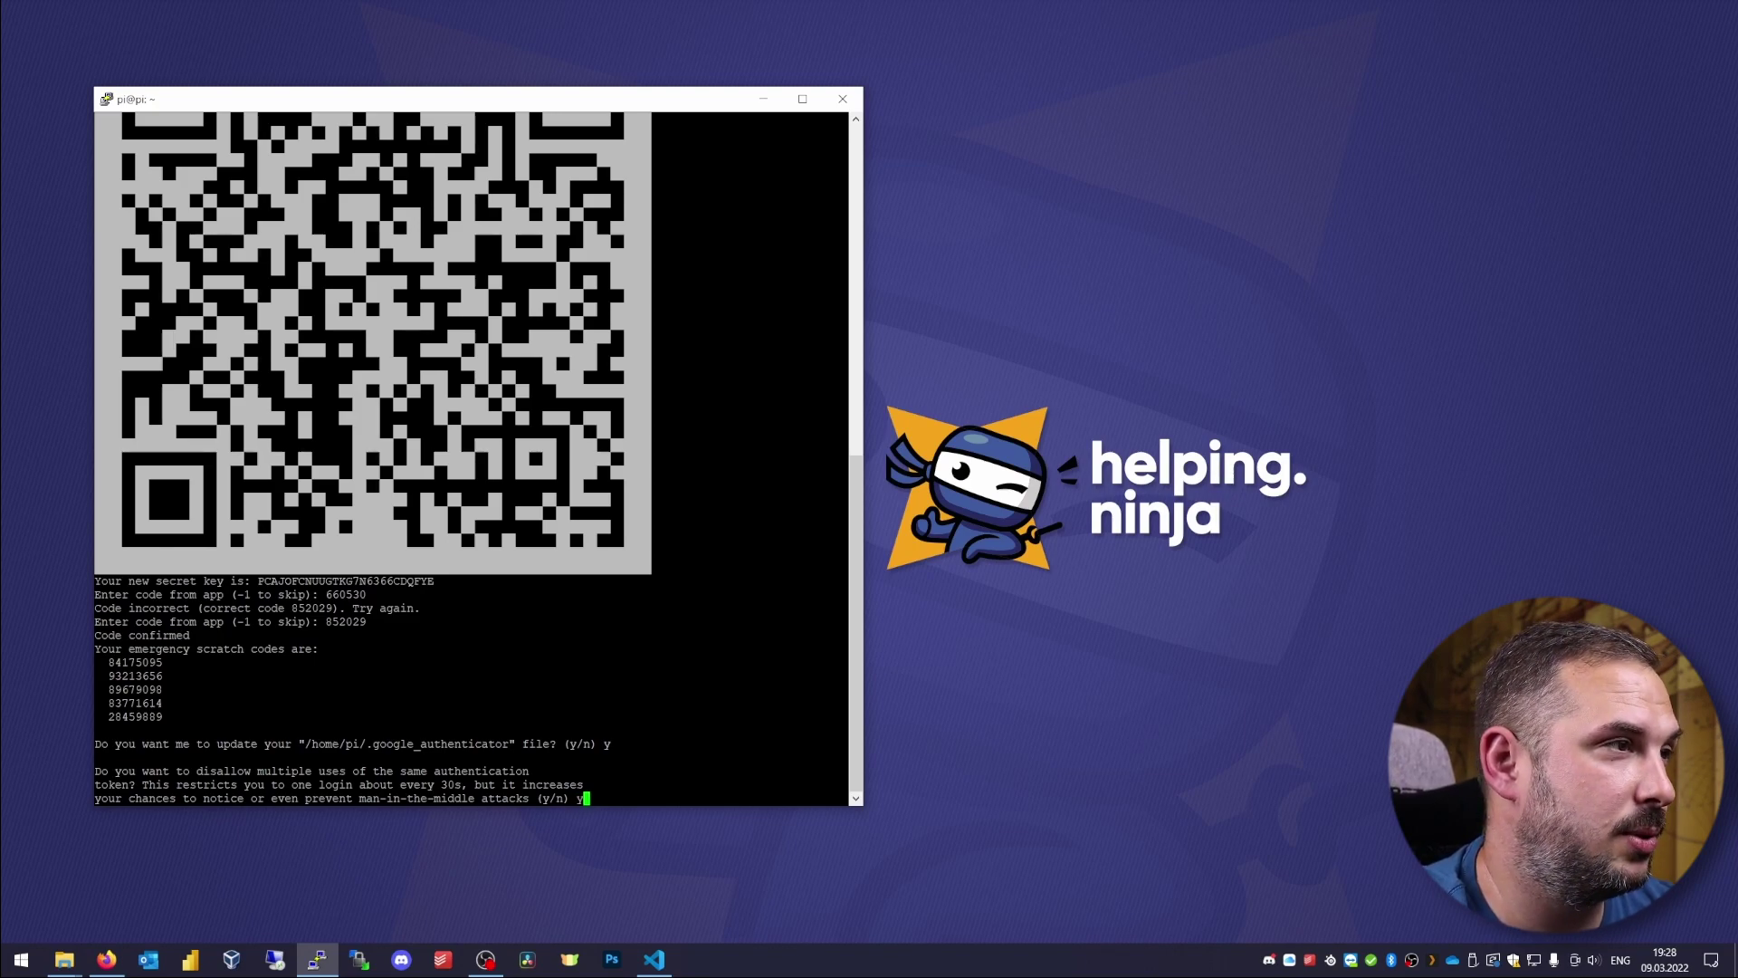
key("Return")
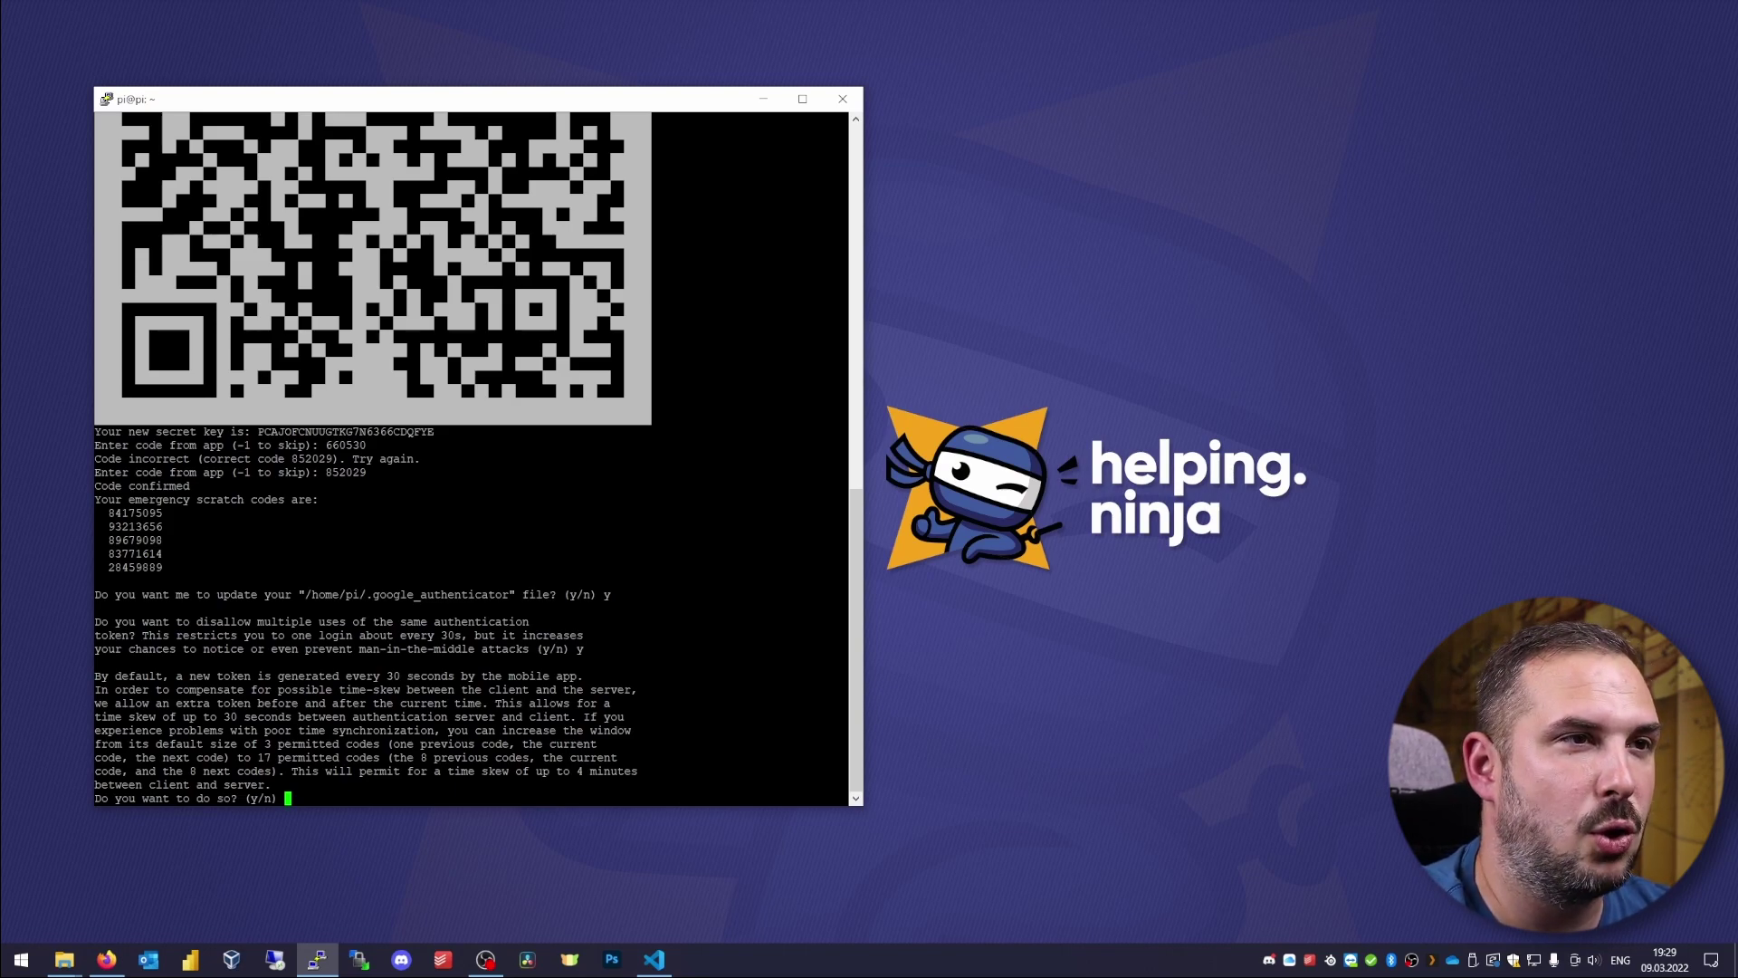
key("Return")
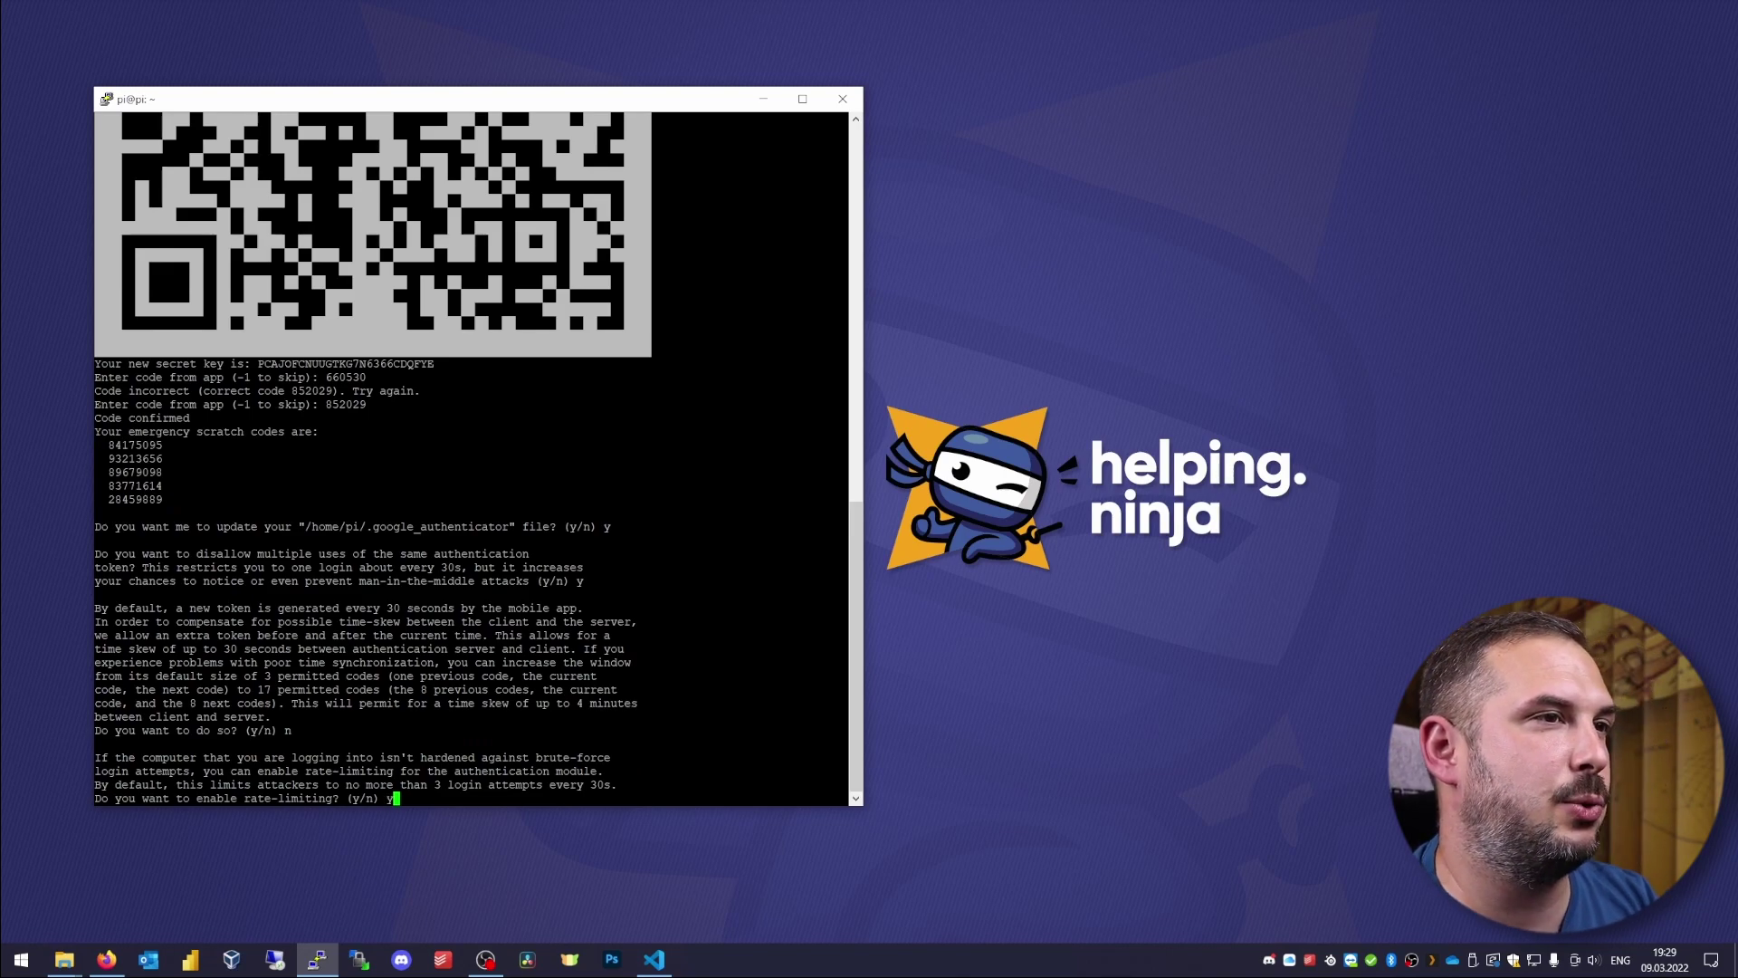
type("y")
key("Return")
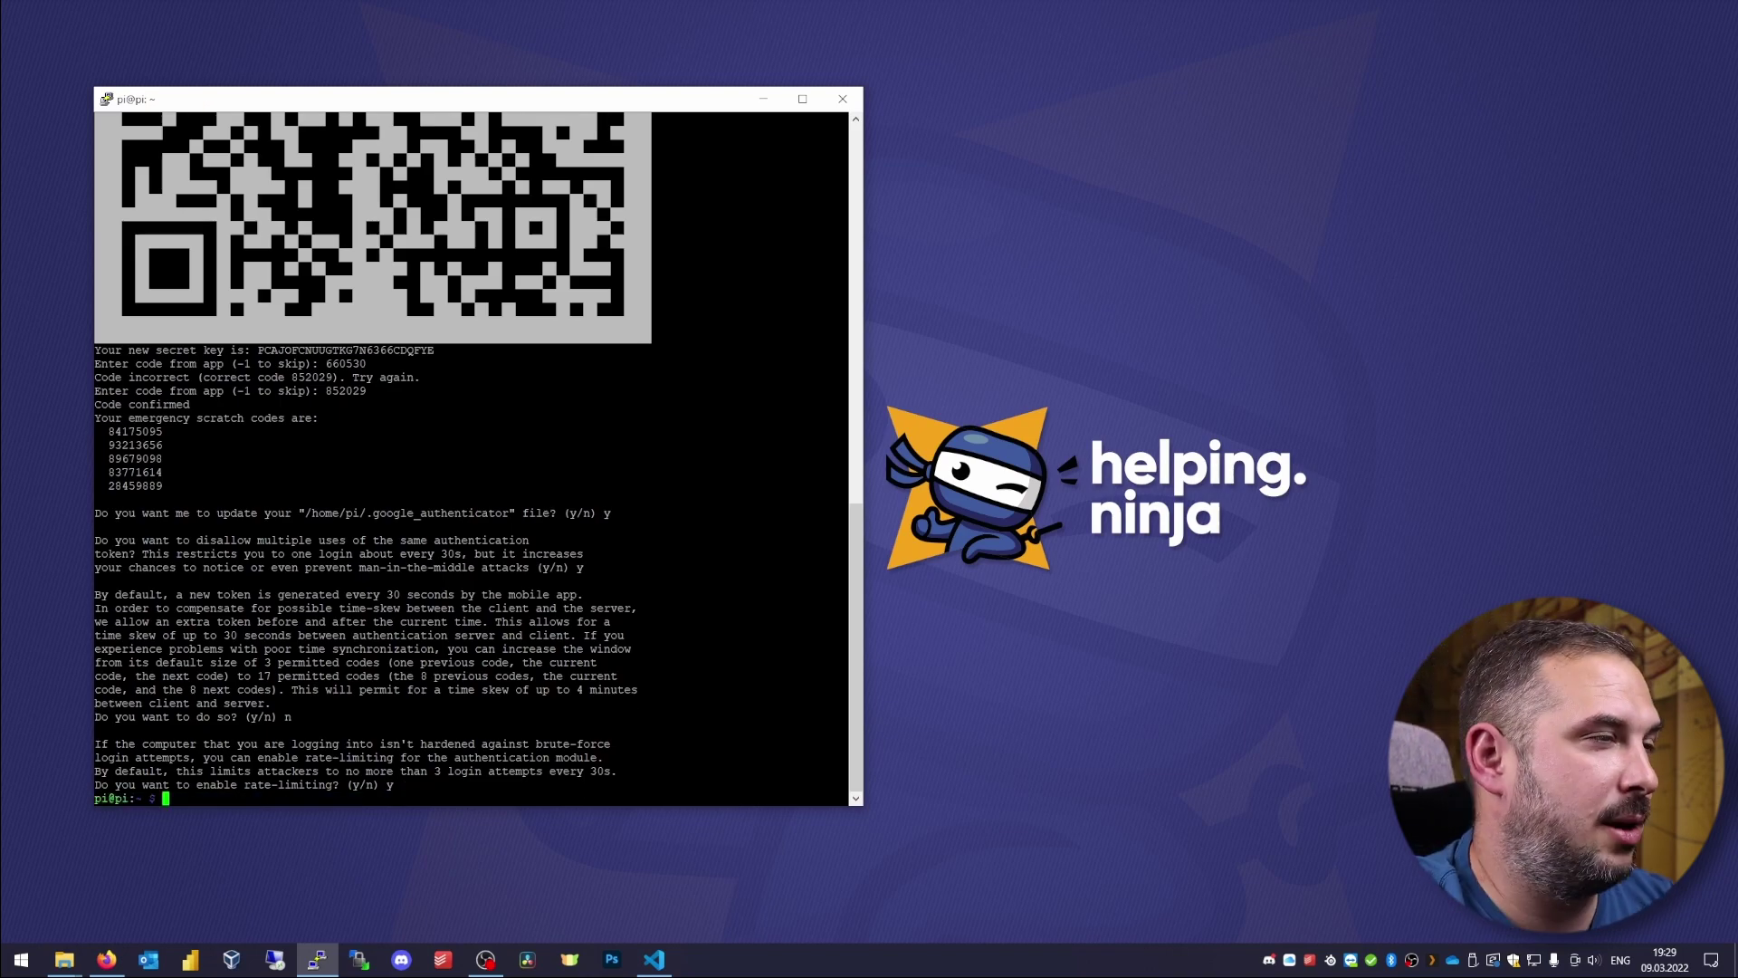
key("Return")
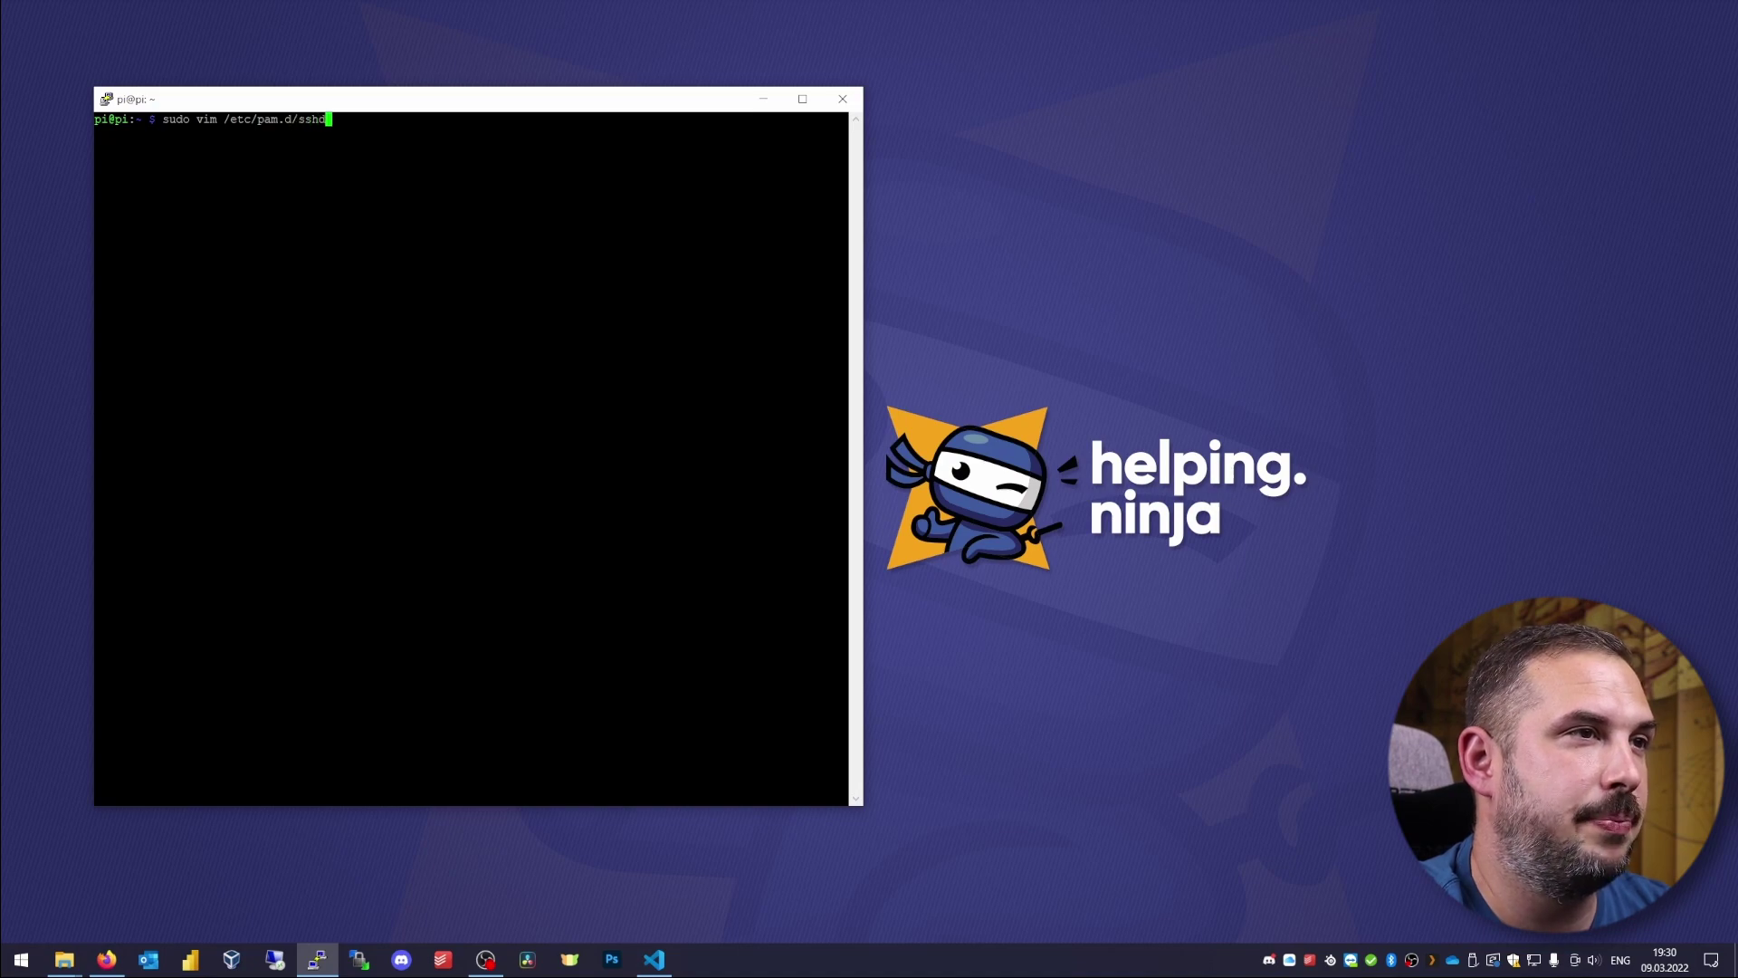
Append 'auth required pam_google_authenticator.so' to /etc/pam.d/sshd and save the file.
key("Return")
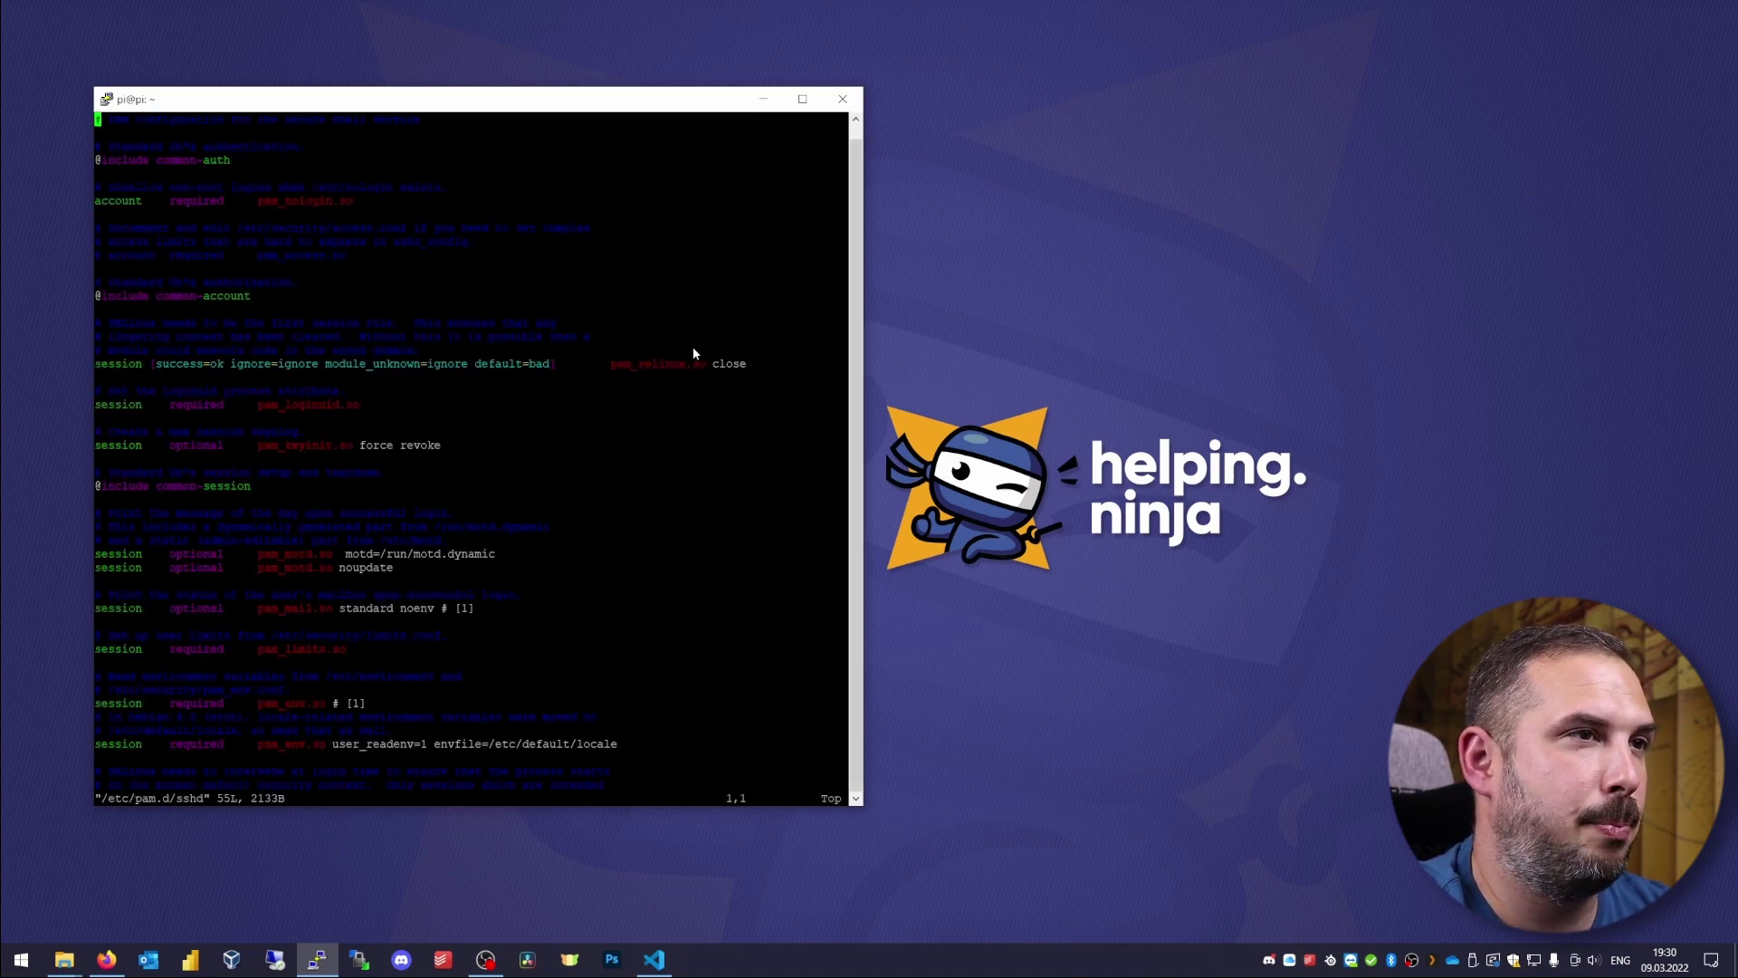
double_click(734, 99)
key("i")
key("Down")
key("Down")
key("Down")
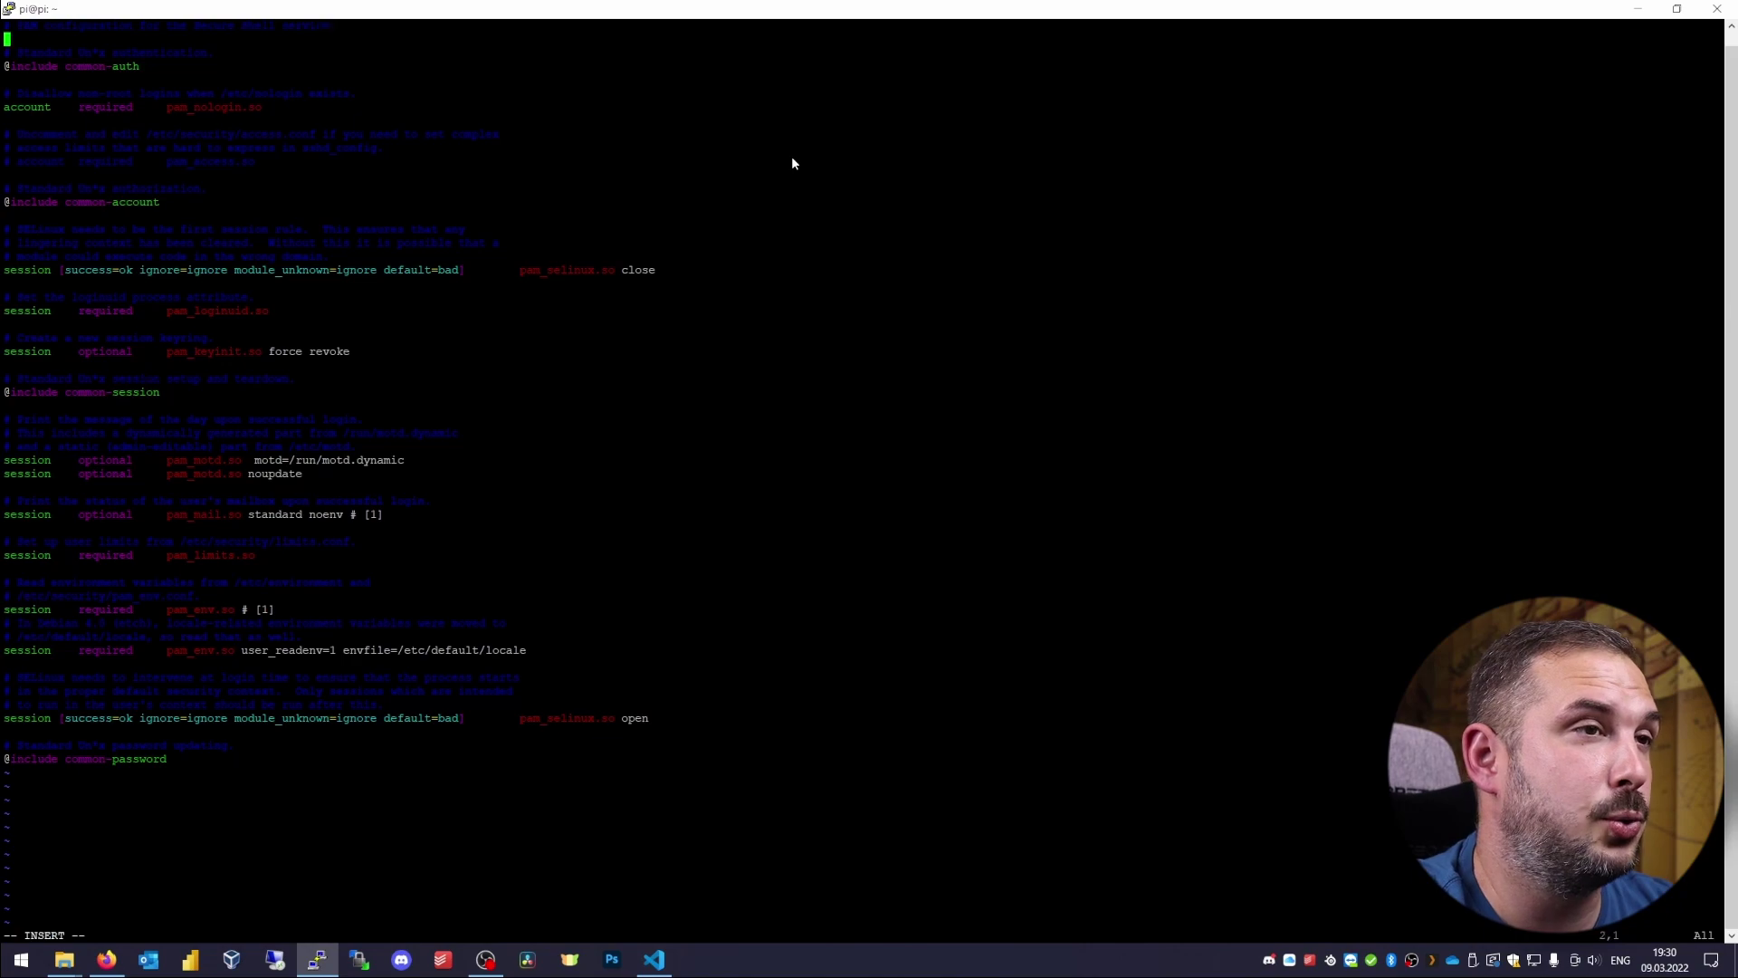
key("Down")
key("Down")
key("Down")
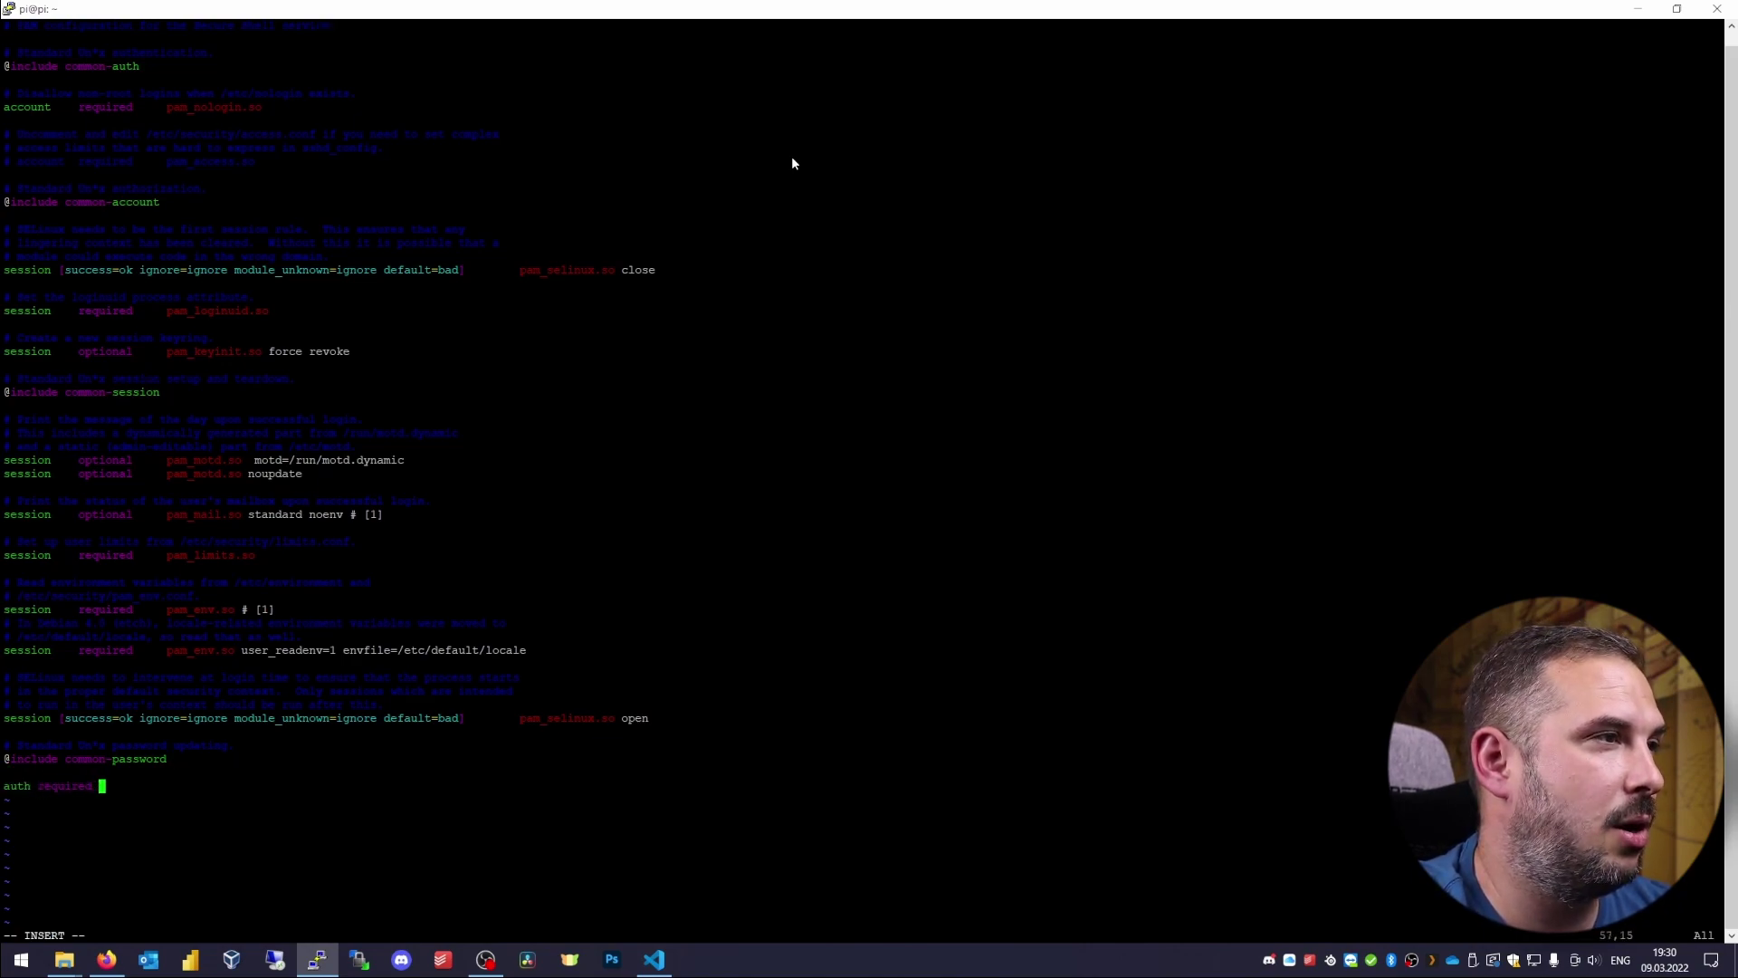
type("ired pam_google")
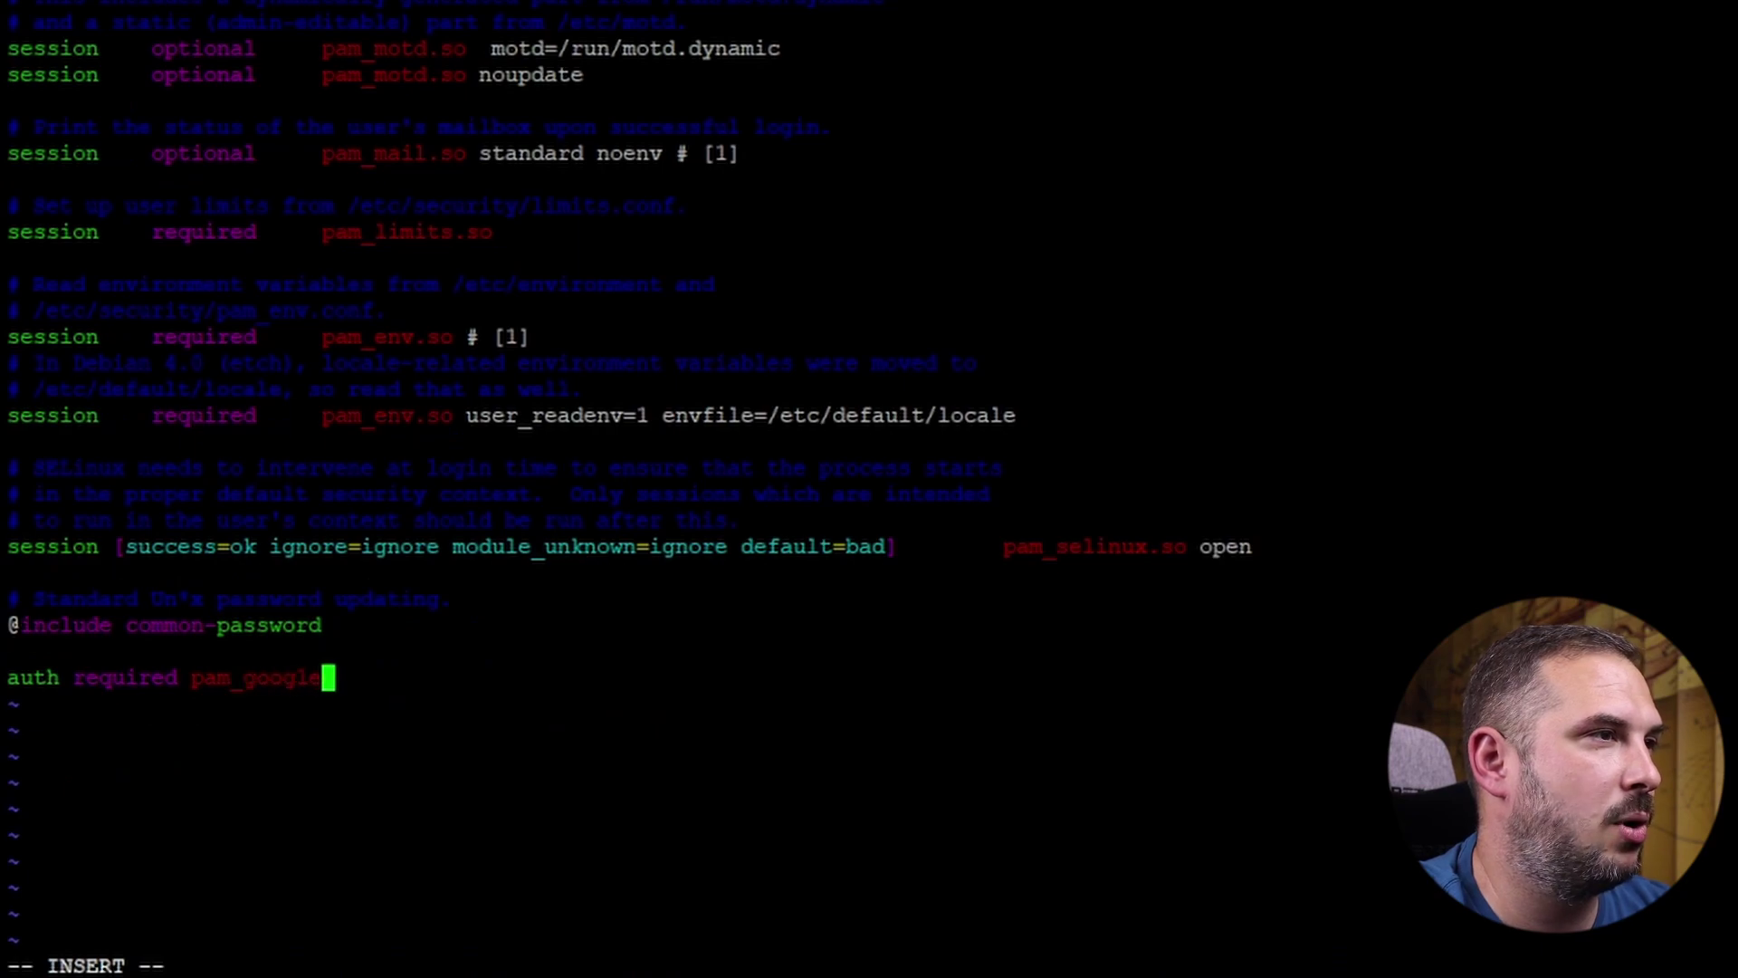
type("_authenticator.")
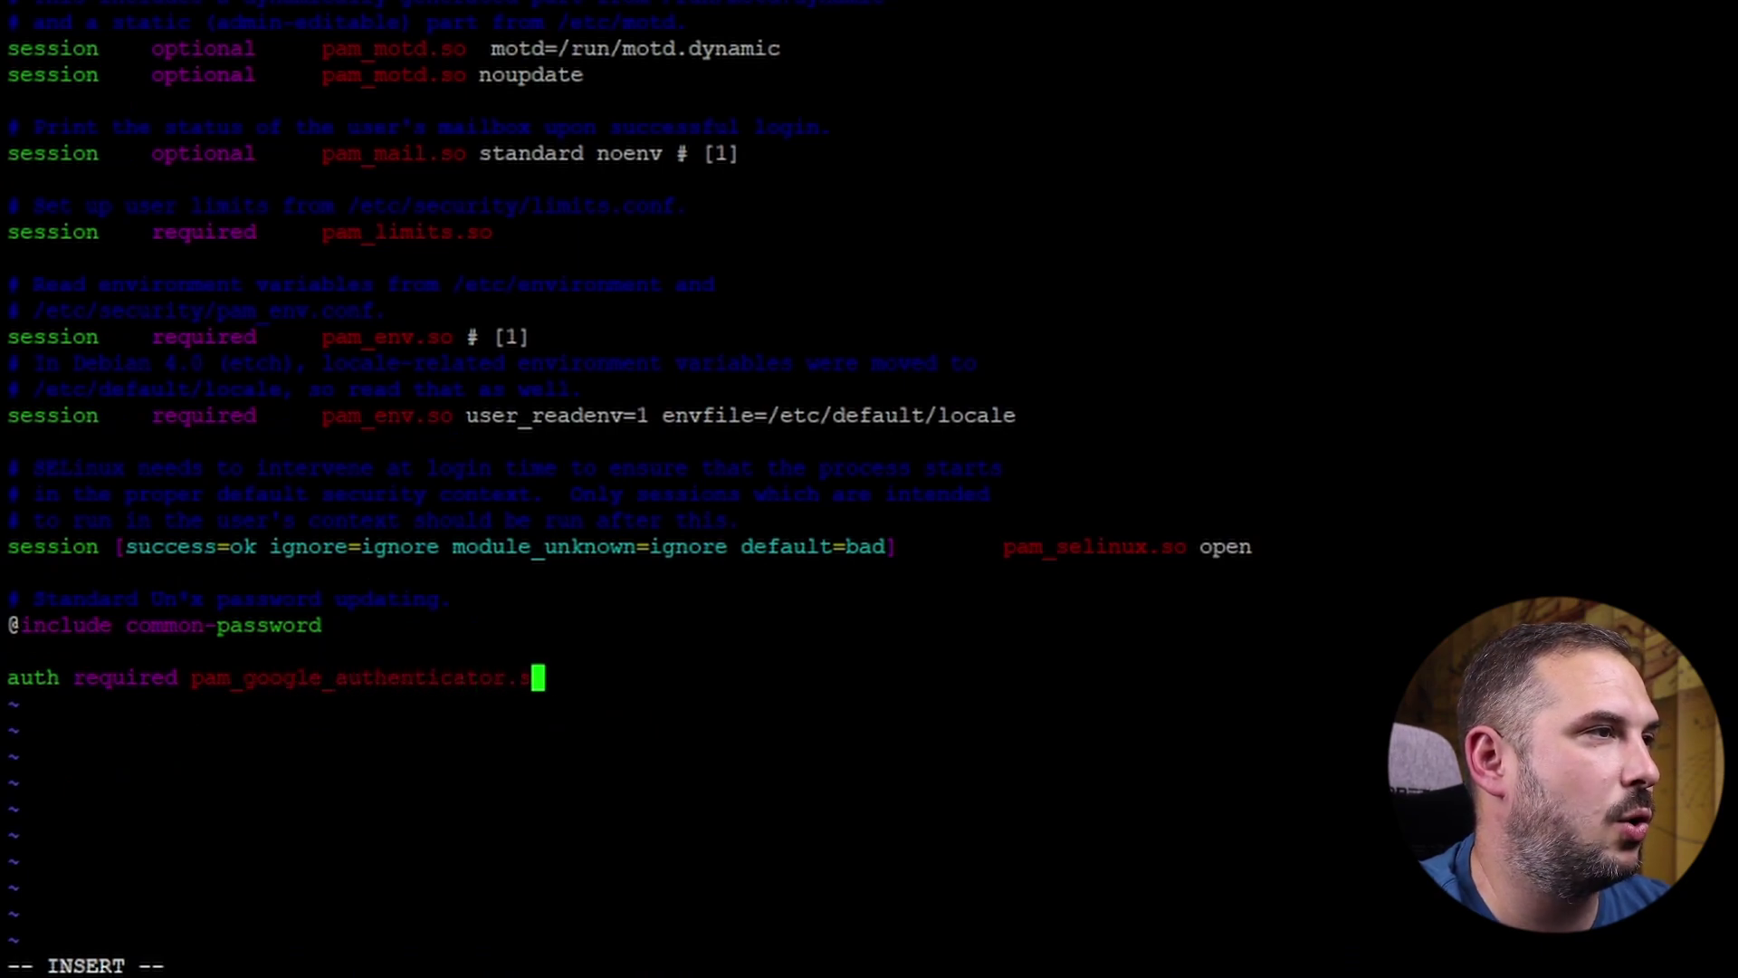
type("so")
key("Escape")
type(":w")
type("q")
key("Return")
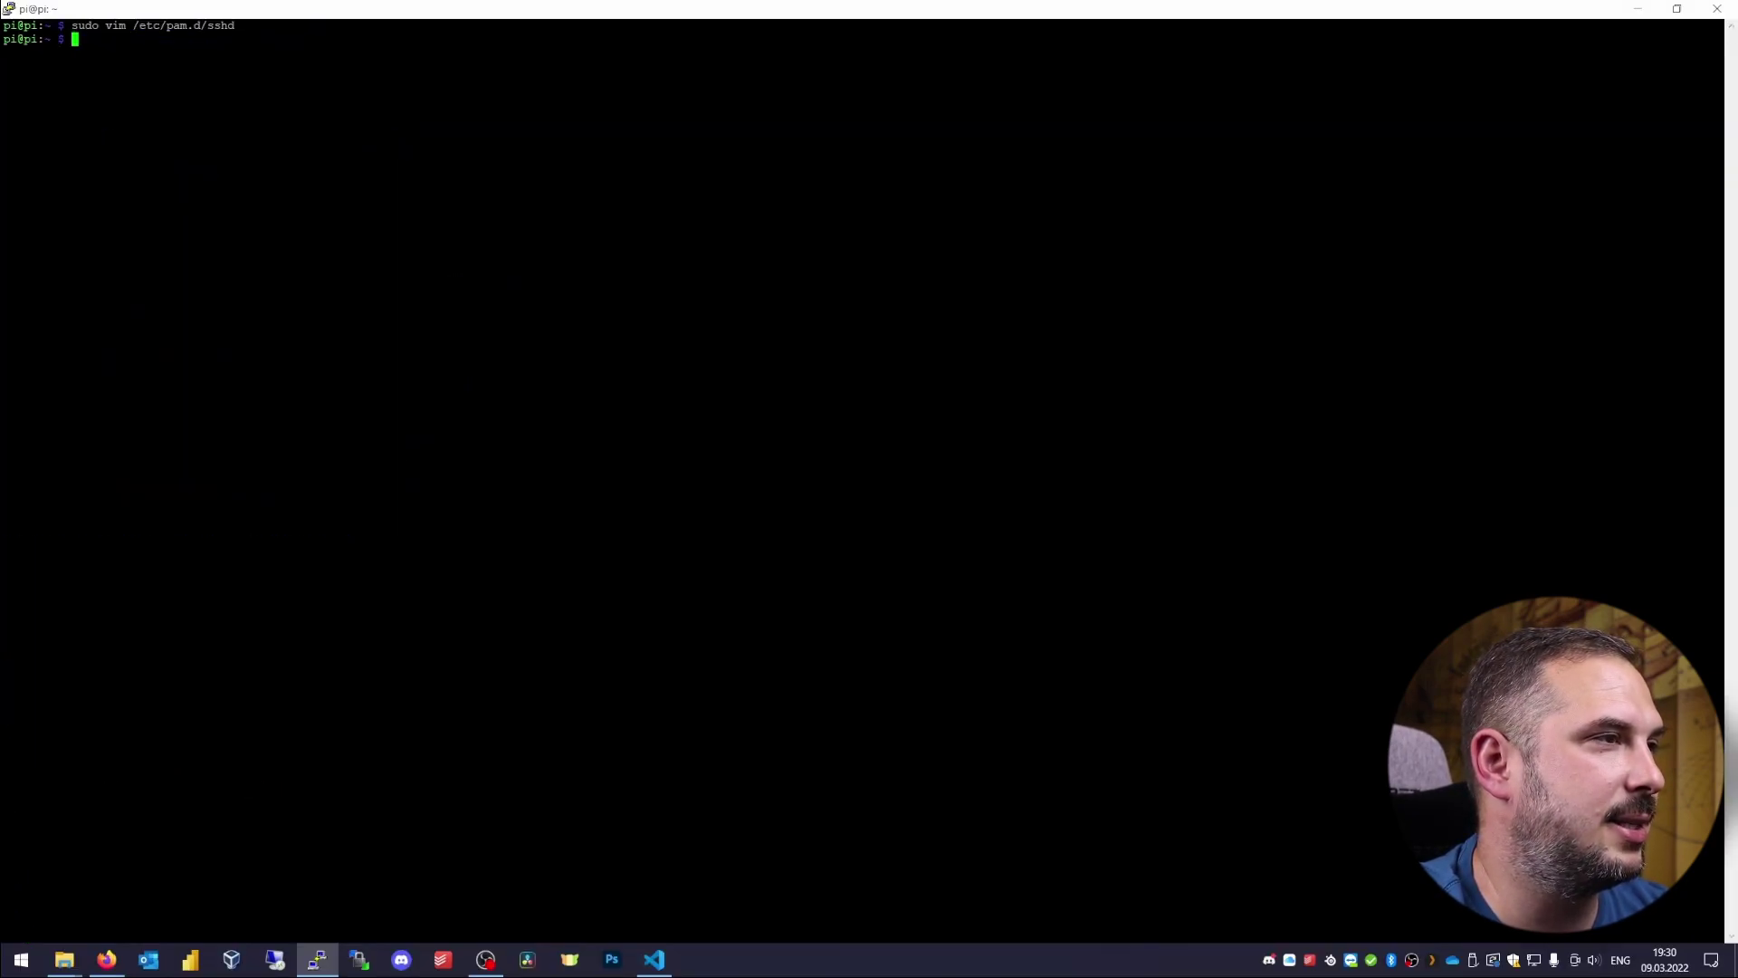
type("s")
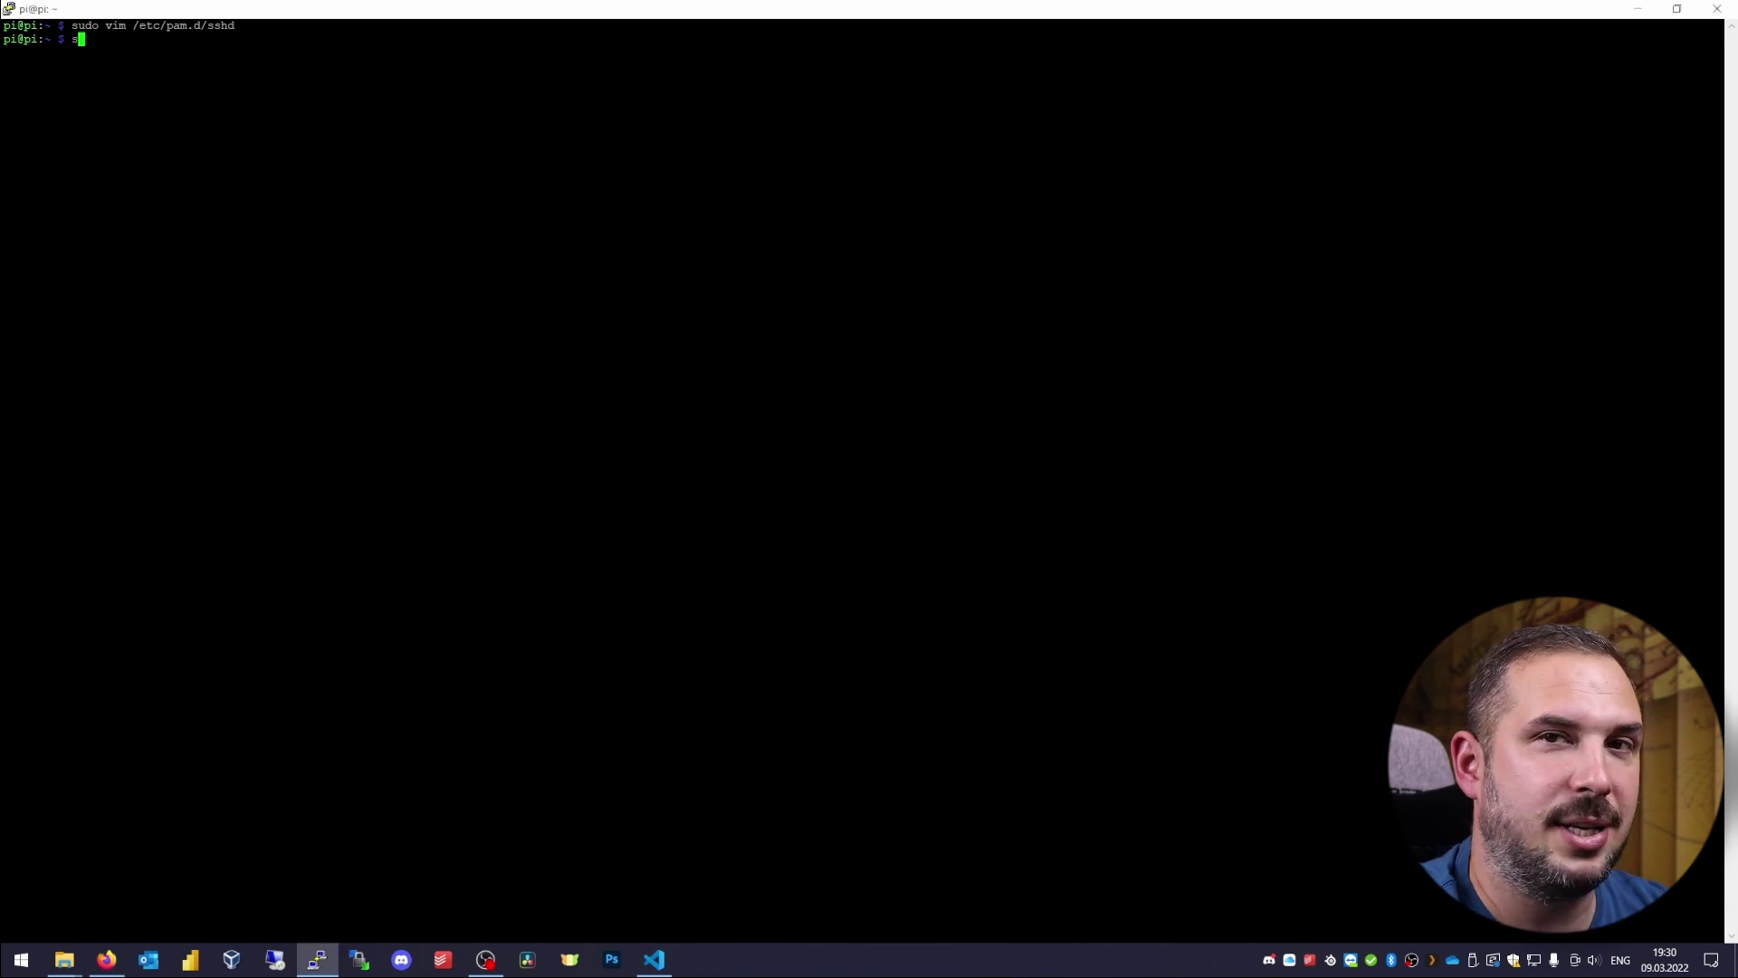
type("duo vim /etc/ssh/sshd_config")
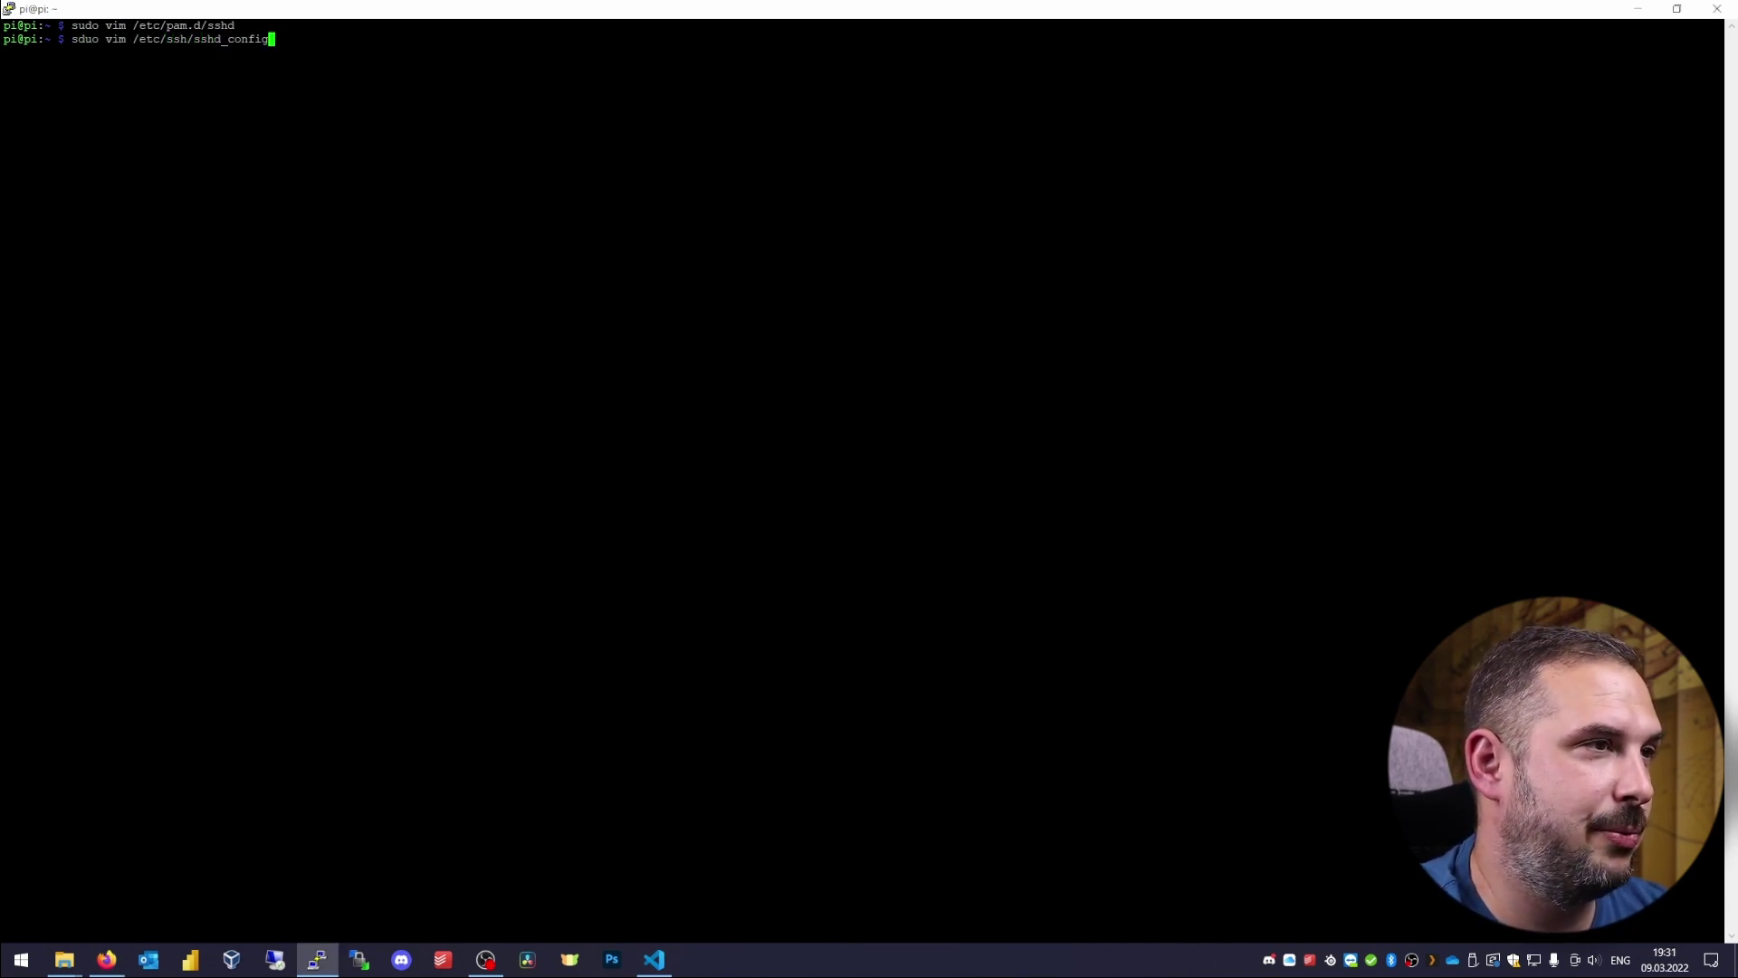
Open /etc/ssh/sshd_config in vim after correcting a mistyped command.
key("Return")
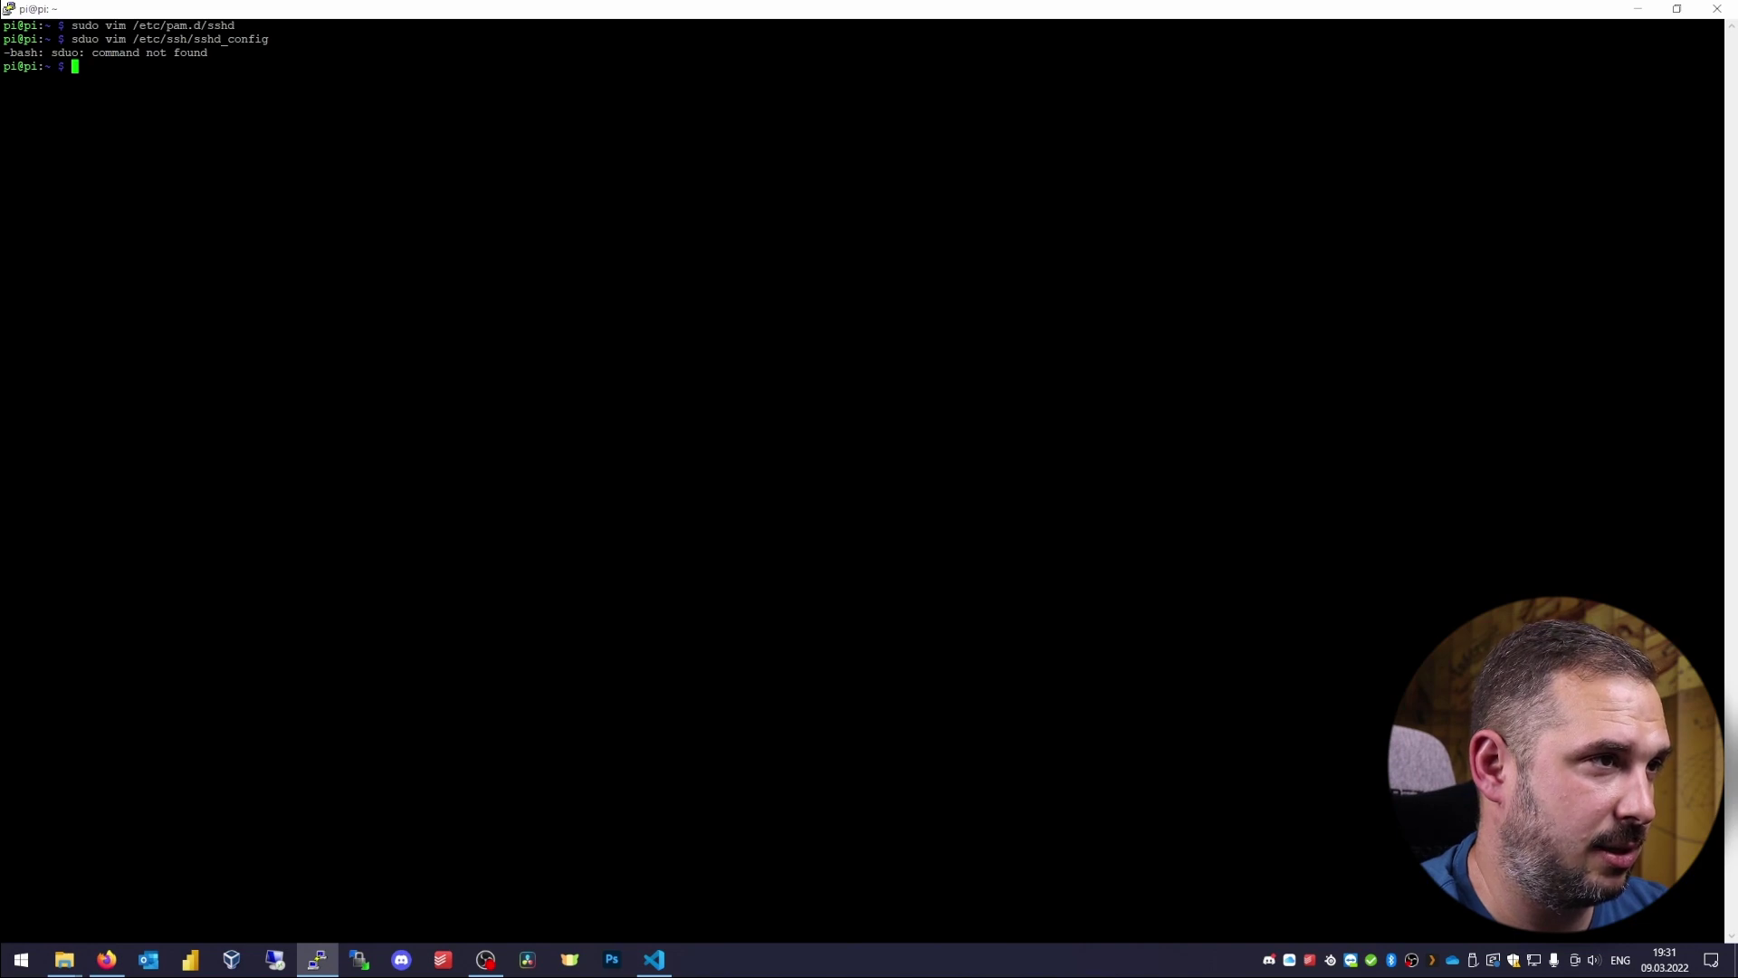
key("Up")
key("Home")
type("sudo vim /etc/ssh/sshd_config")
key("Return")
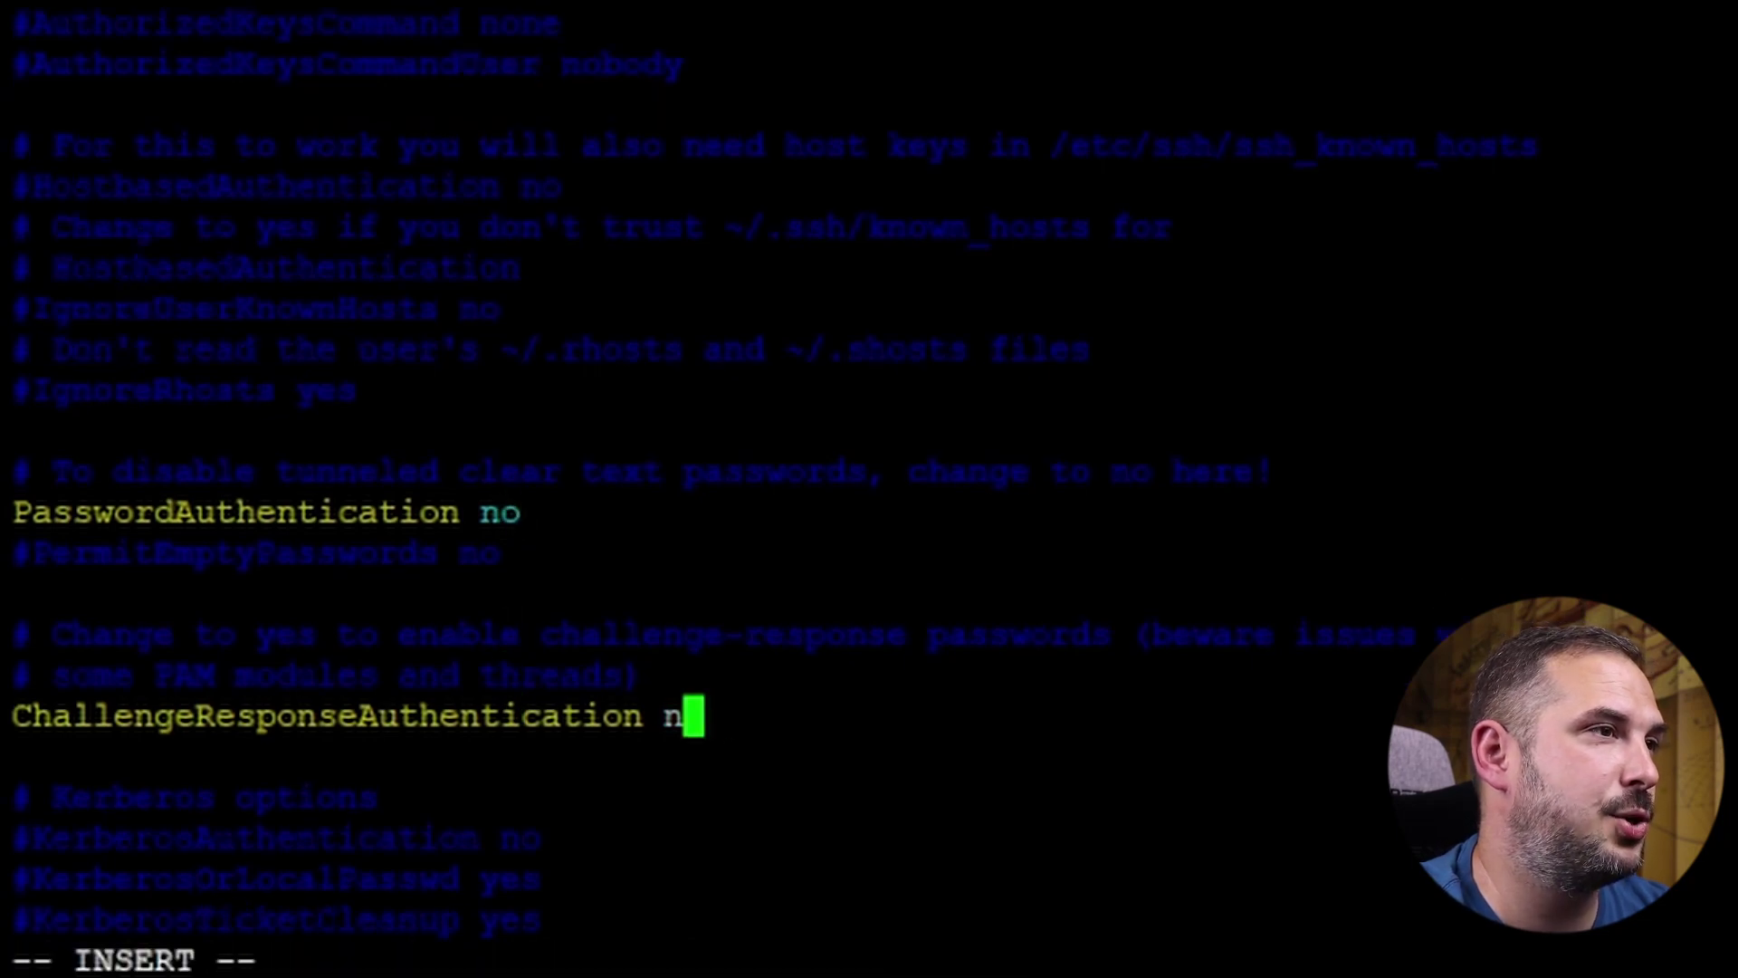
key("BackSpace")
type("yes")
Set ChallengeResponseAuthentication to yes, save sshd_config, and restart sshd.
key("Escape")
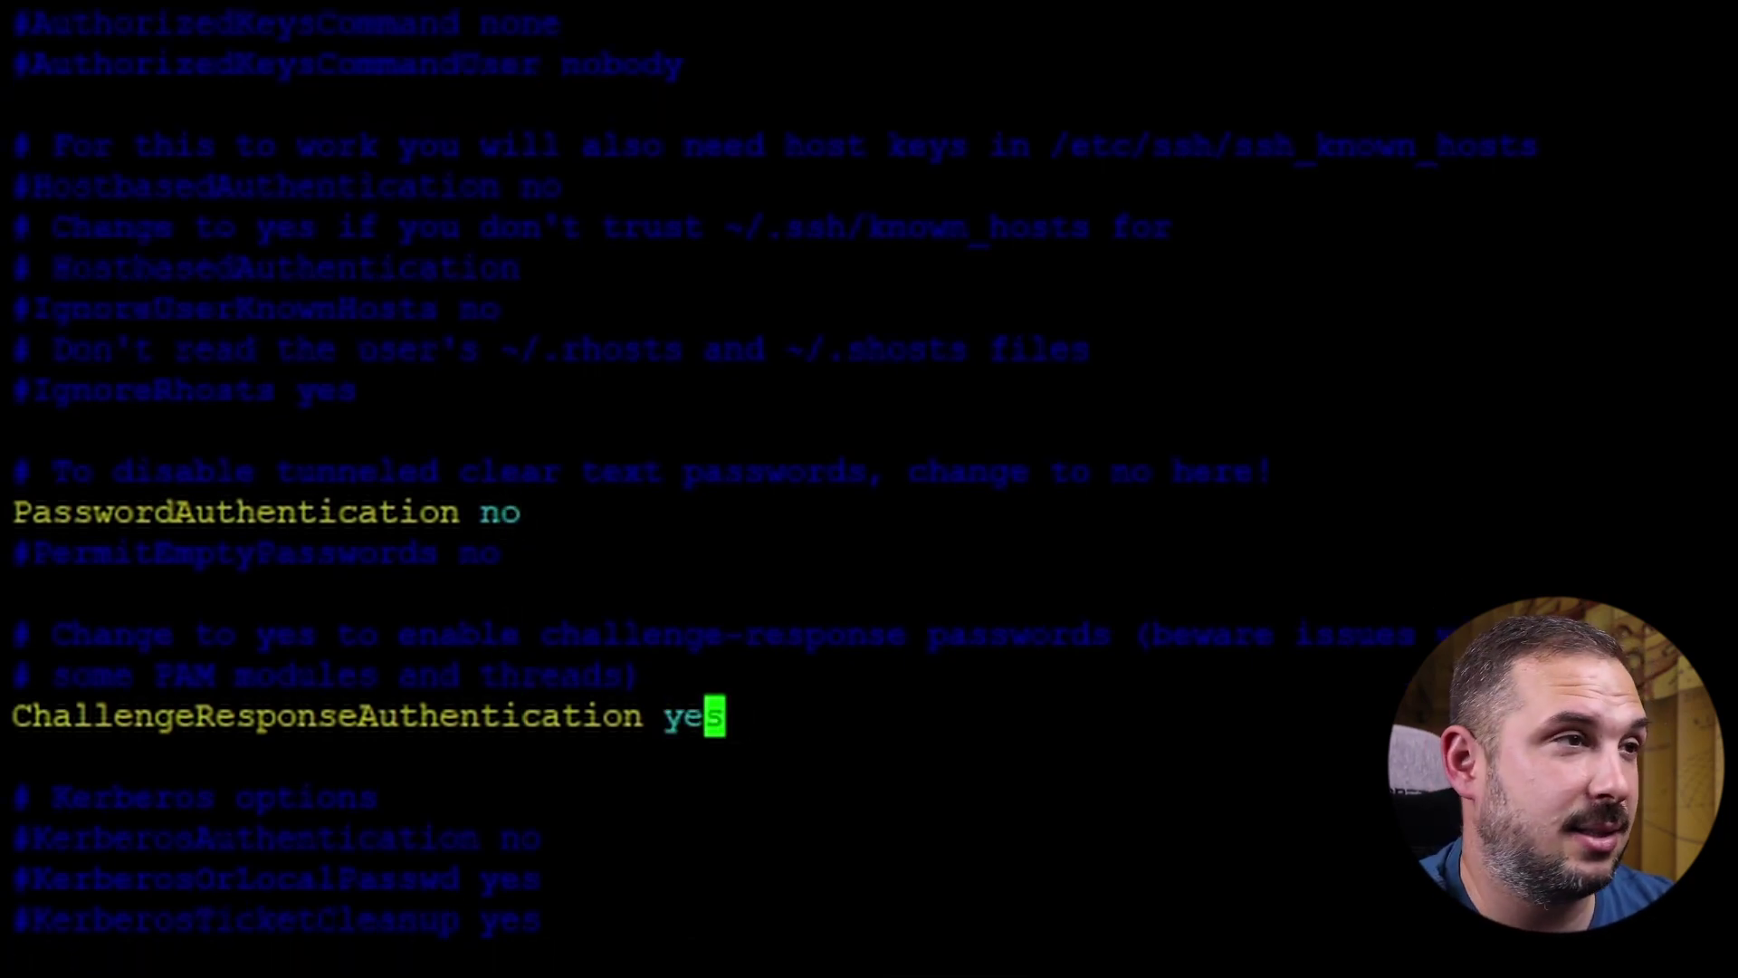
type(":wq")
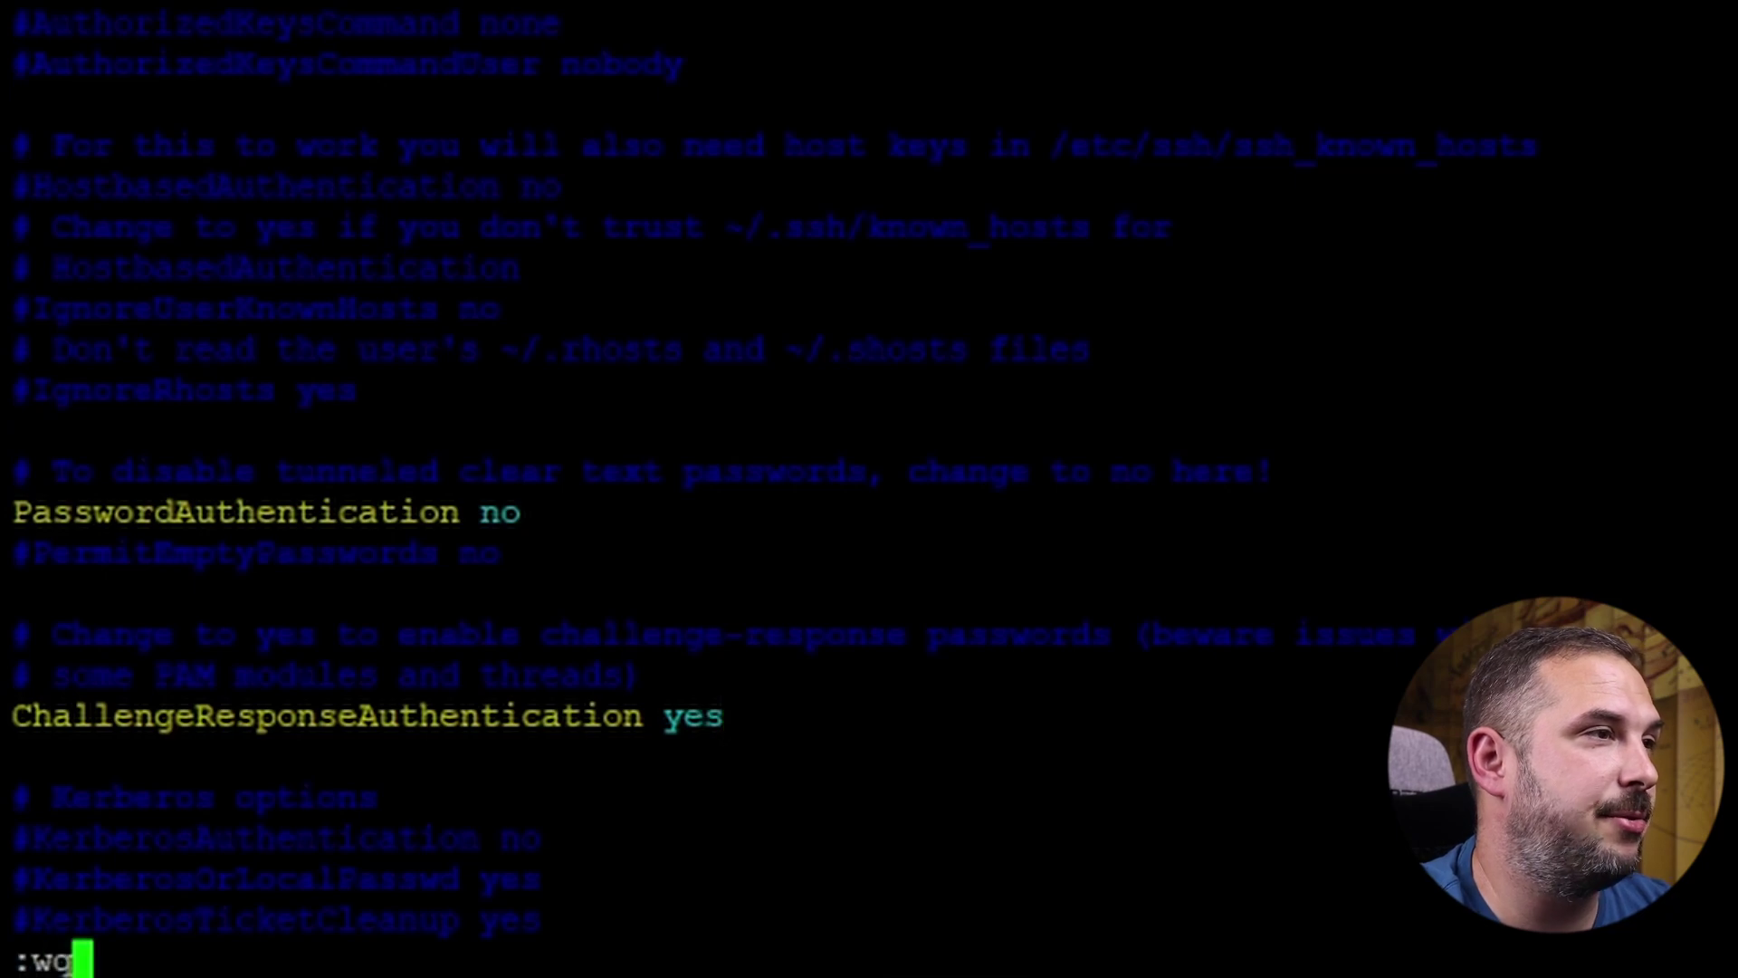
key("Return")
type("sudo systemctl restart sshd")
key("Return")
type("sudo vi")
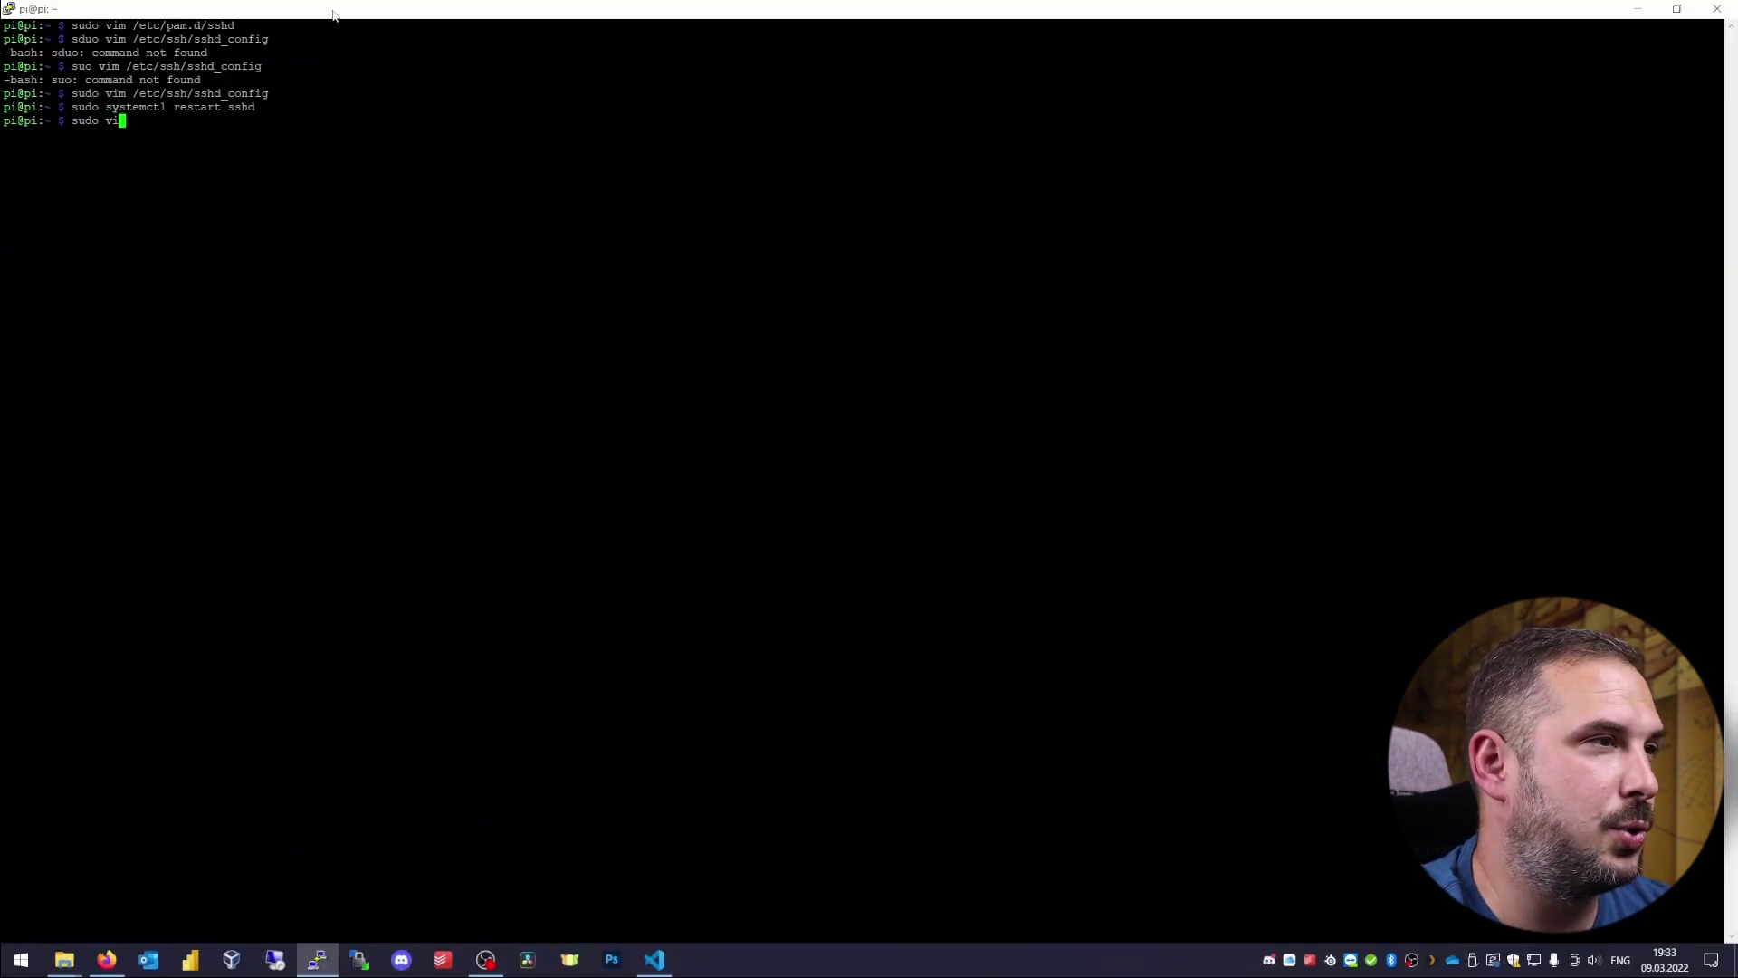
type("hd")
key("Return")
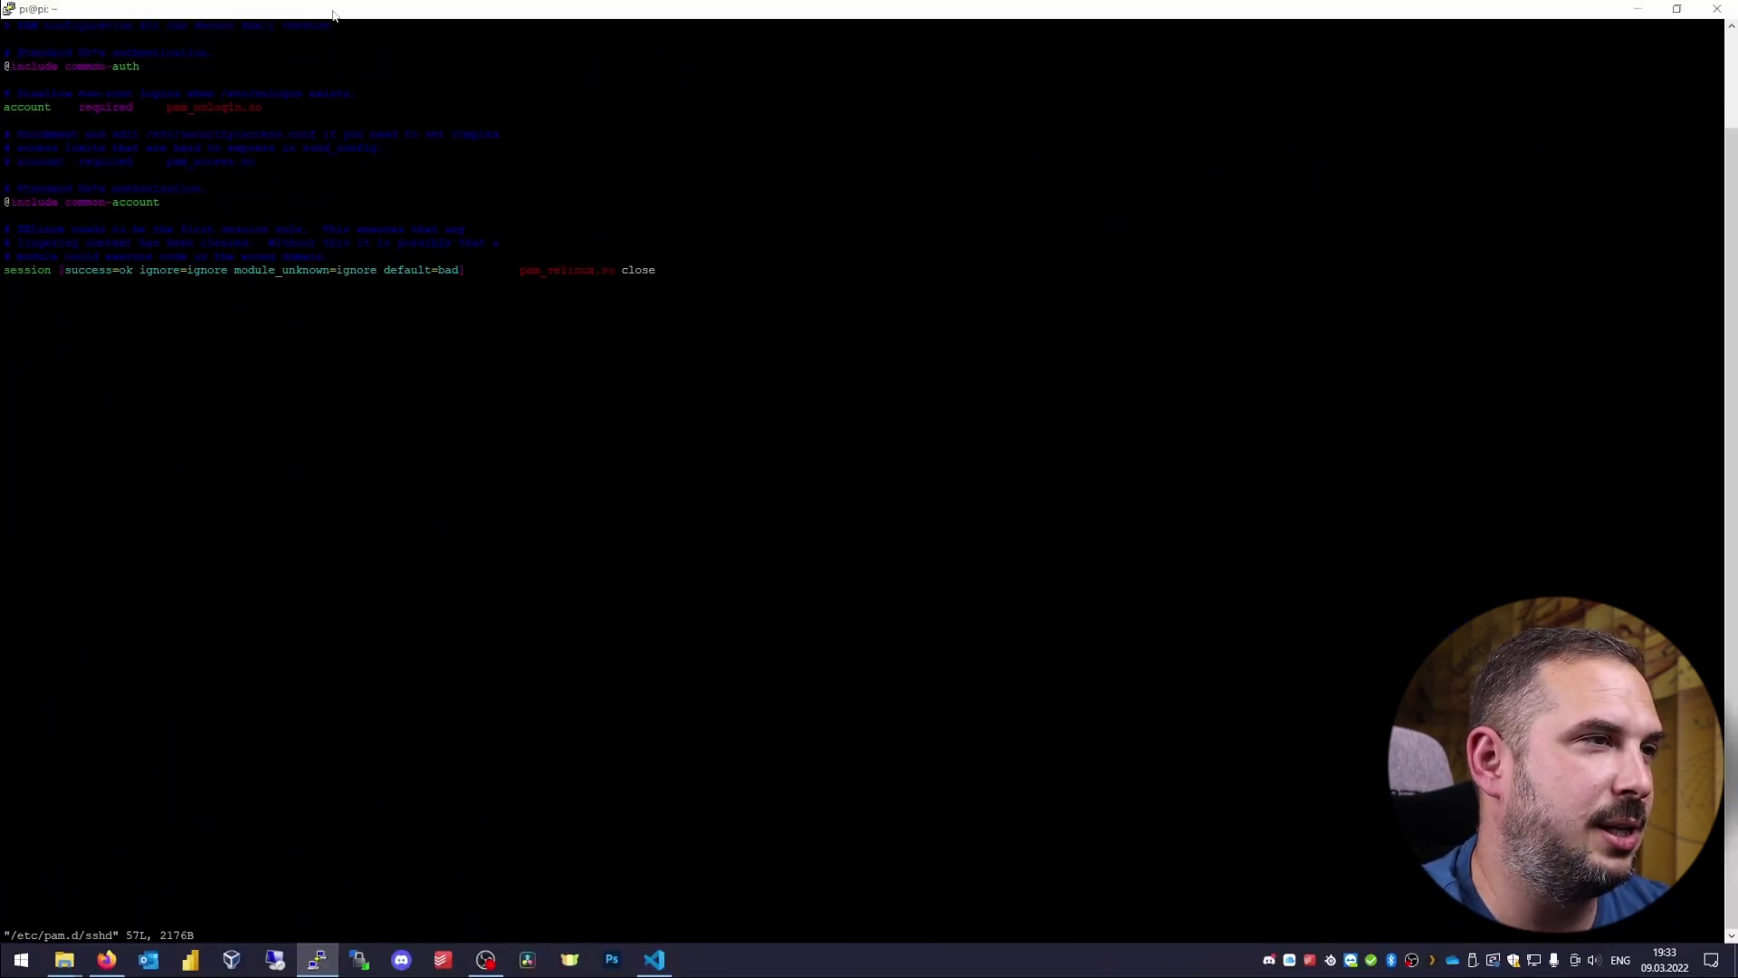
key("i")
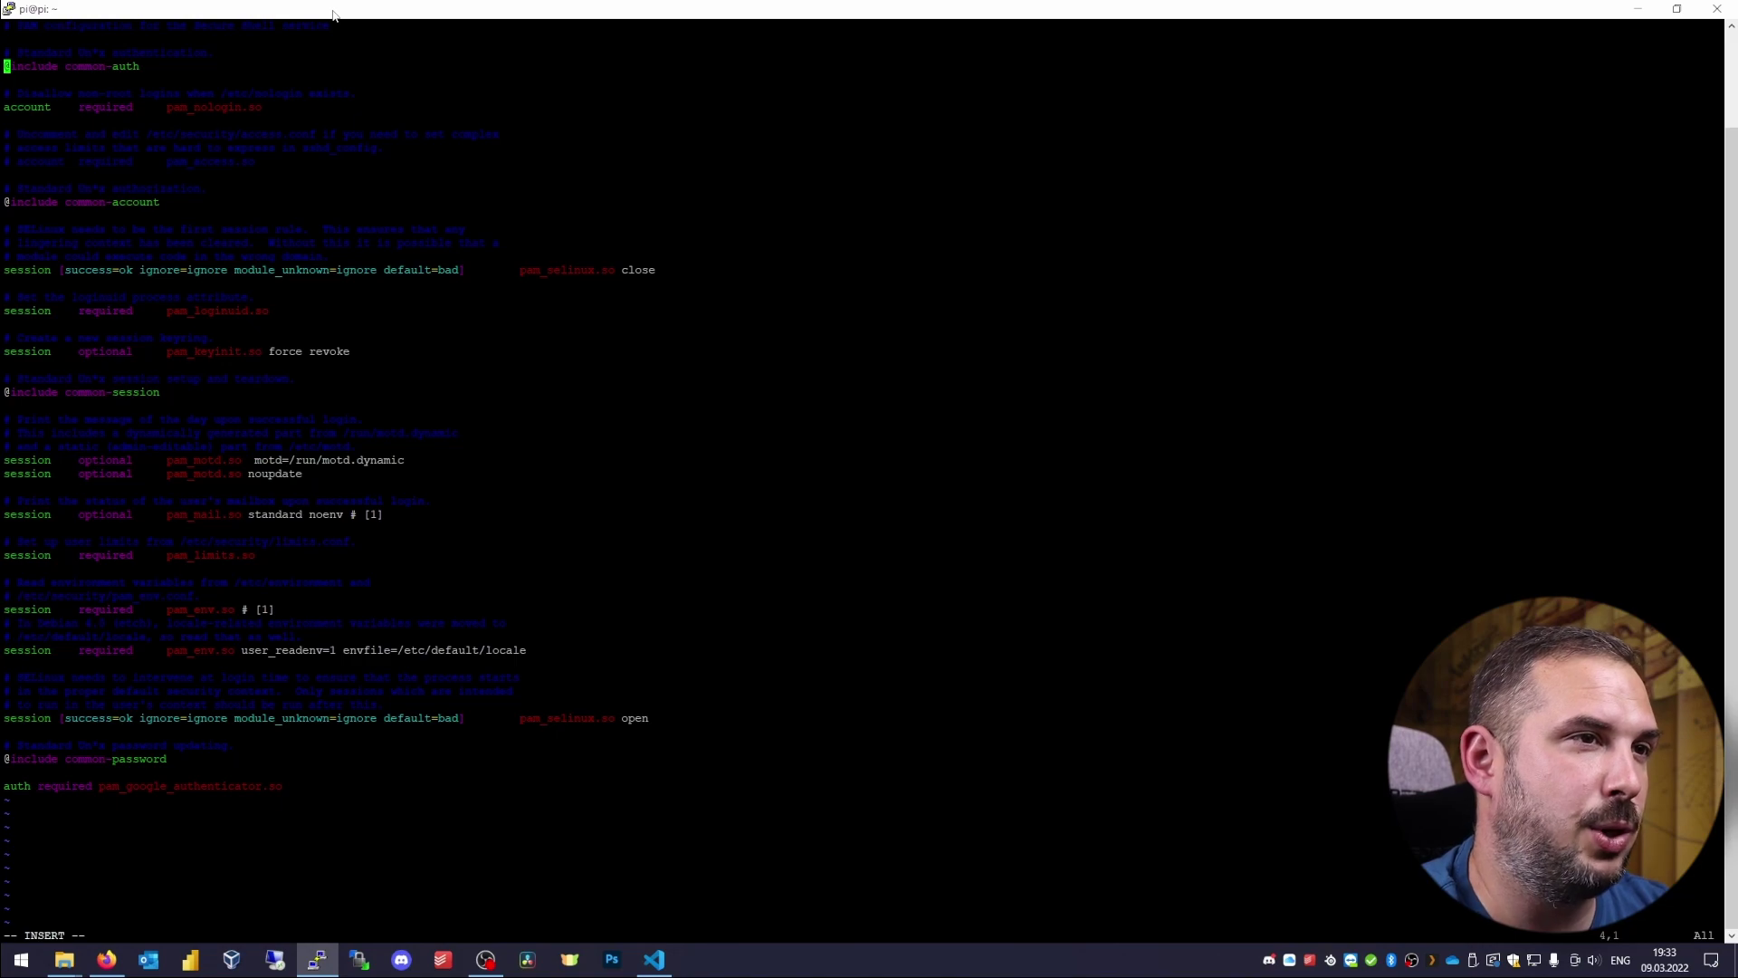
type("#")
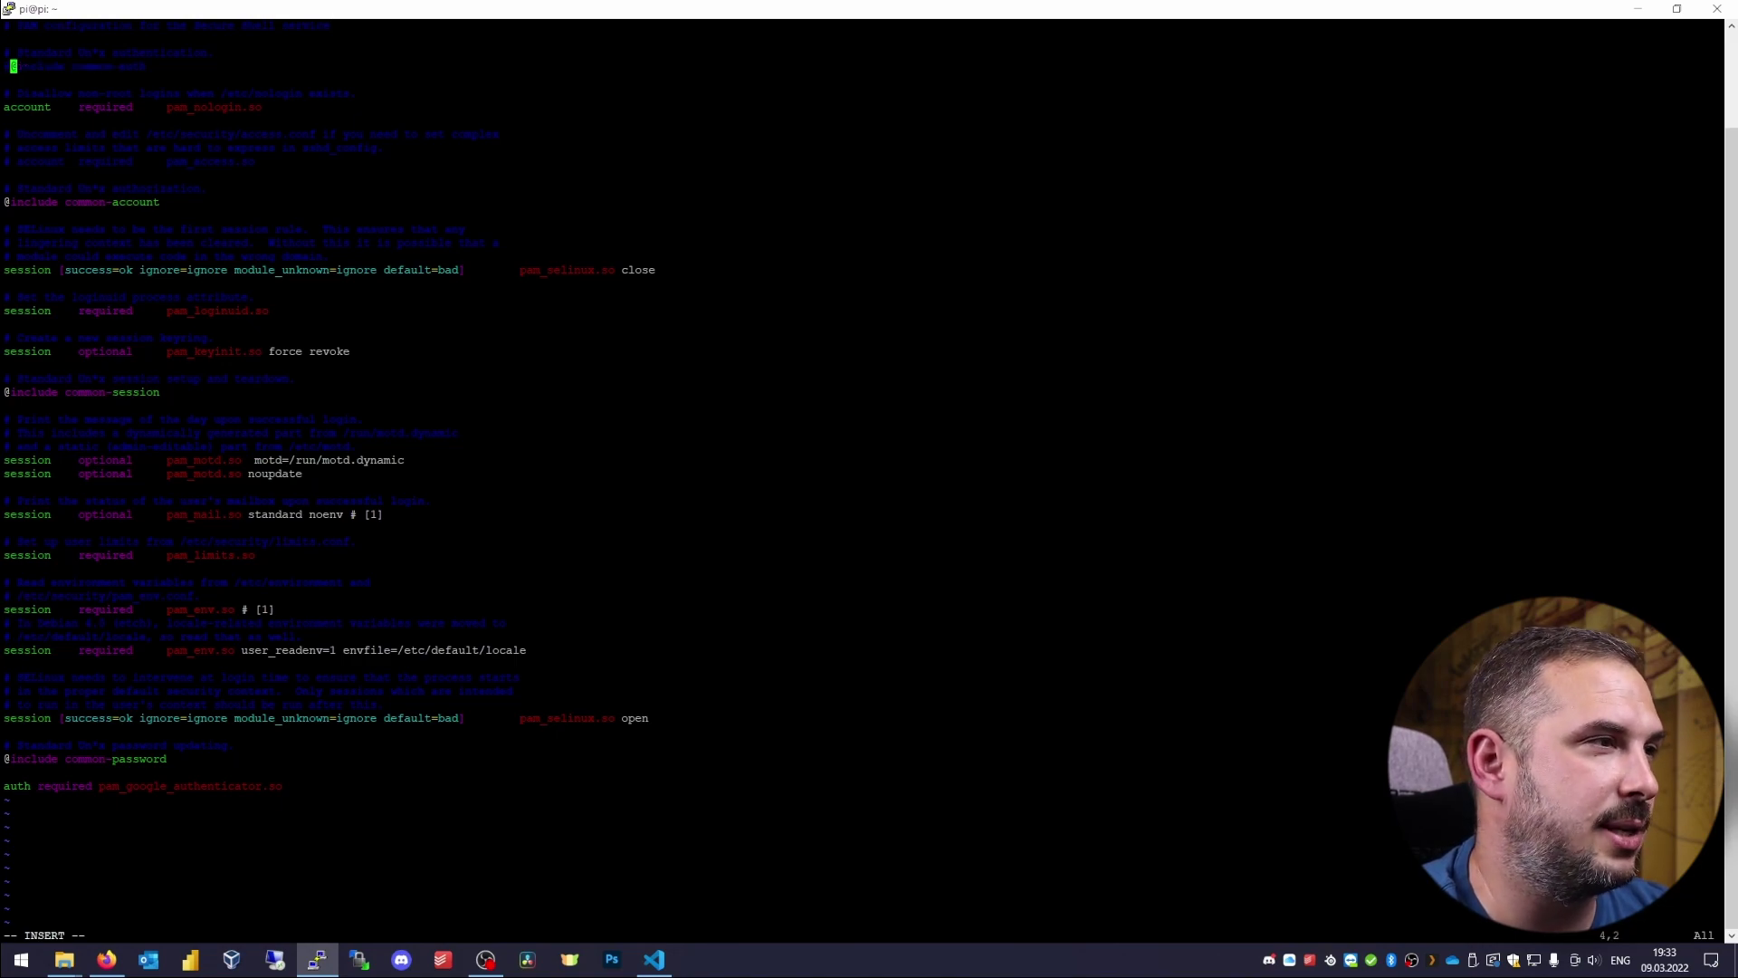
key("Escape")
type(":wq")
key("Return")
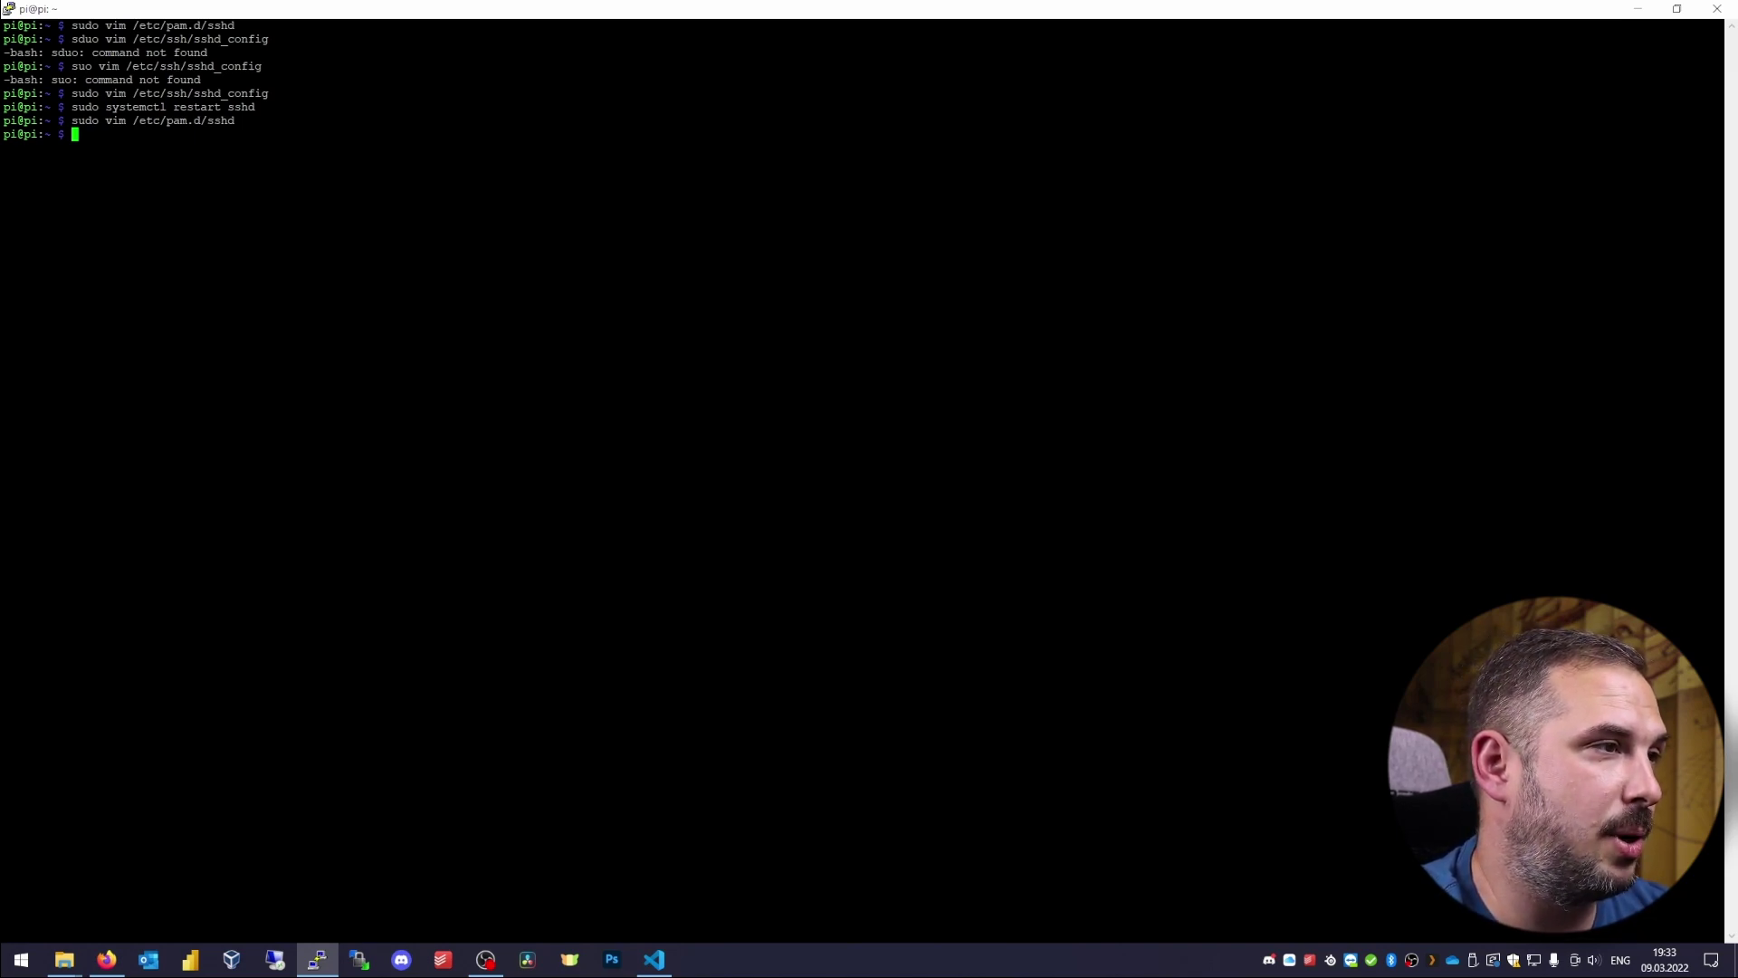
Add 'AuthenticationMethods publickey,keyboard-interactive' to sshd_config, save it, and restart sshd.
key("Up")
key("Up")
key("Up")
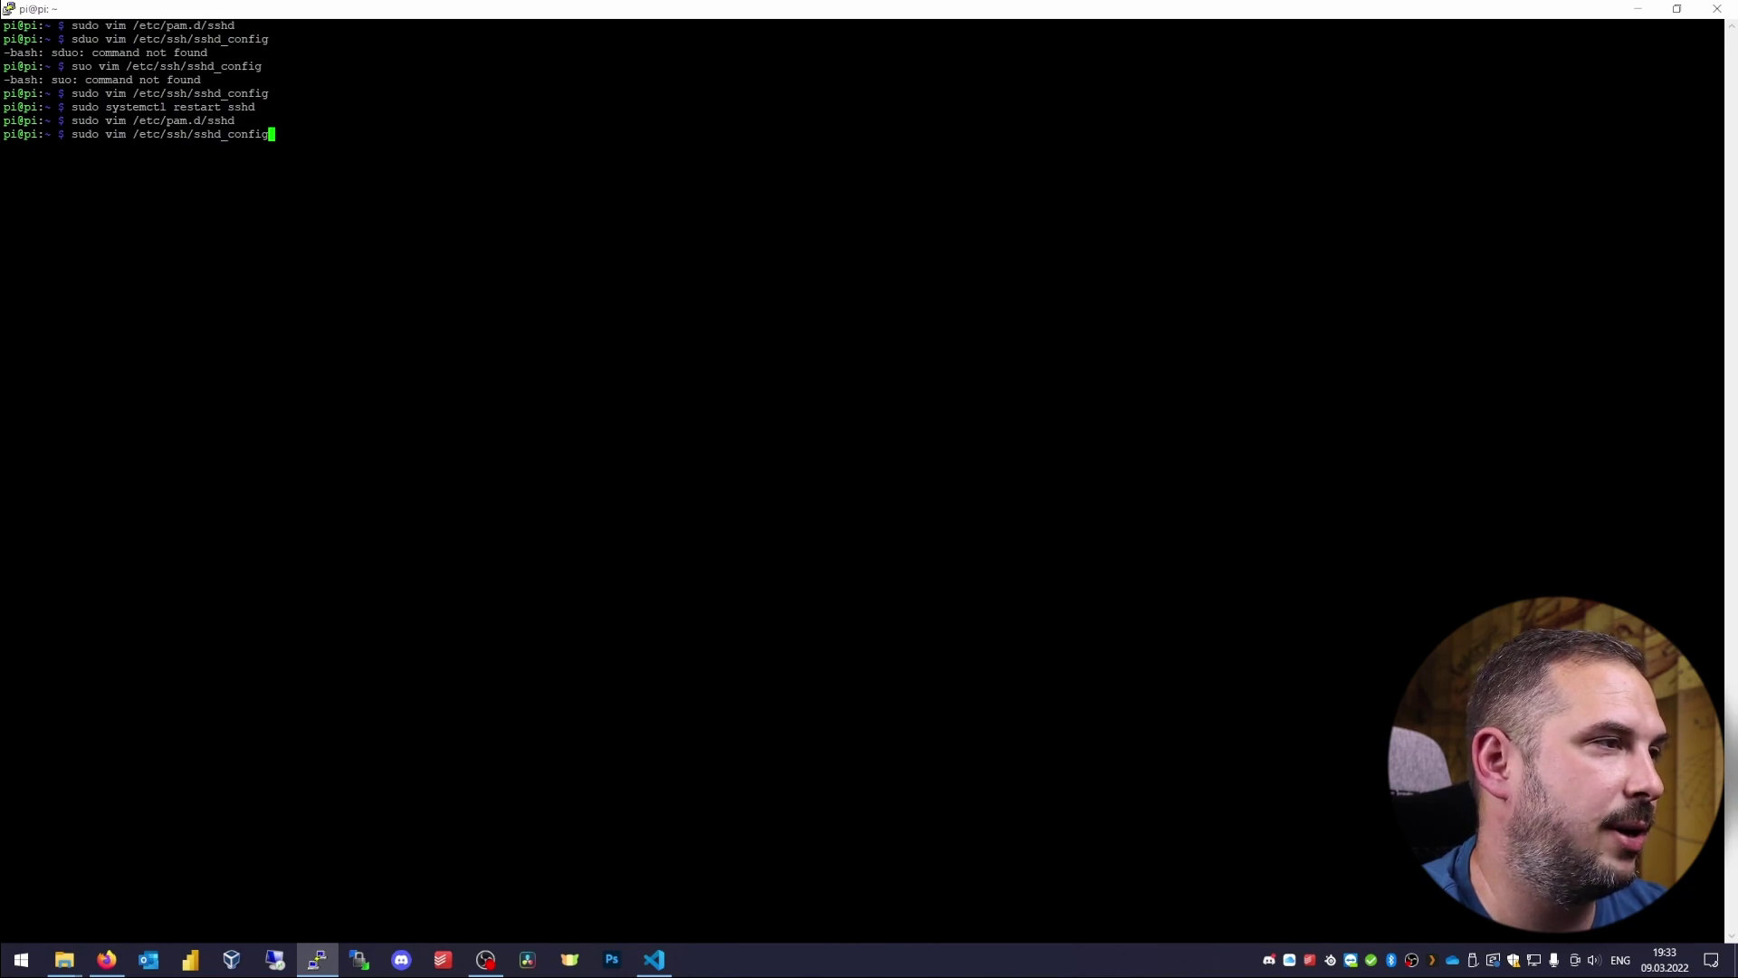
key("Return")
type("GoA")
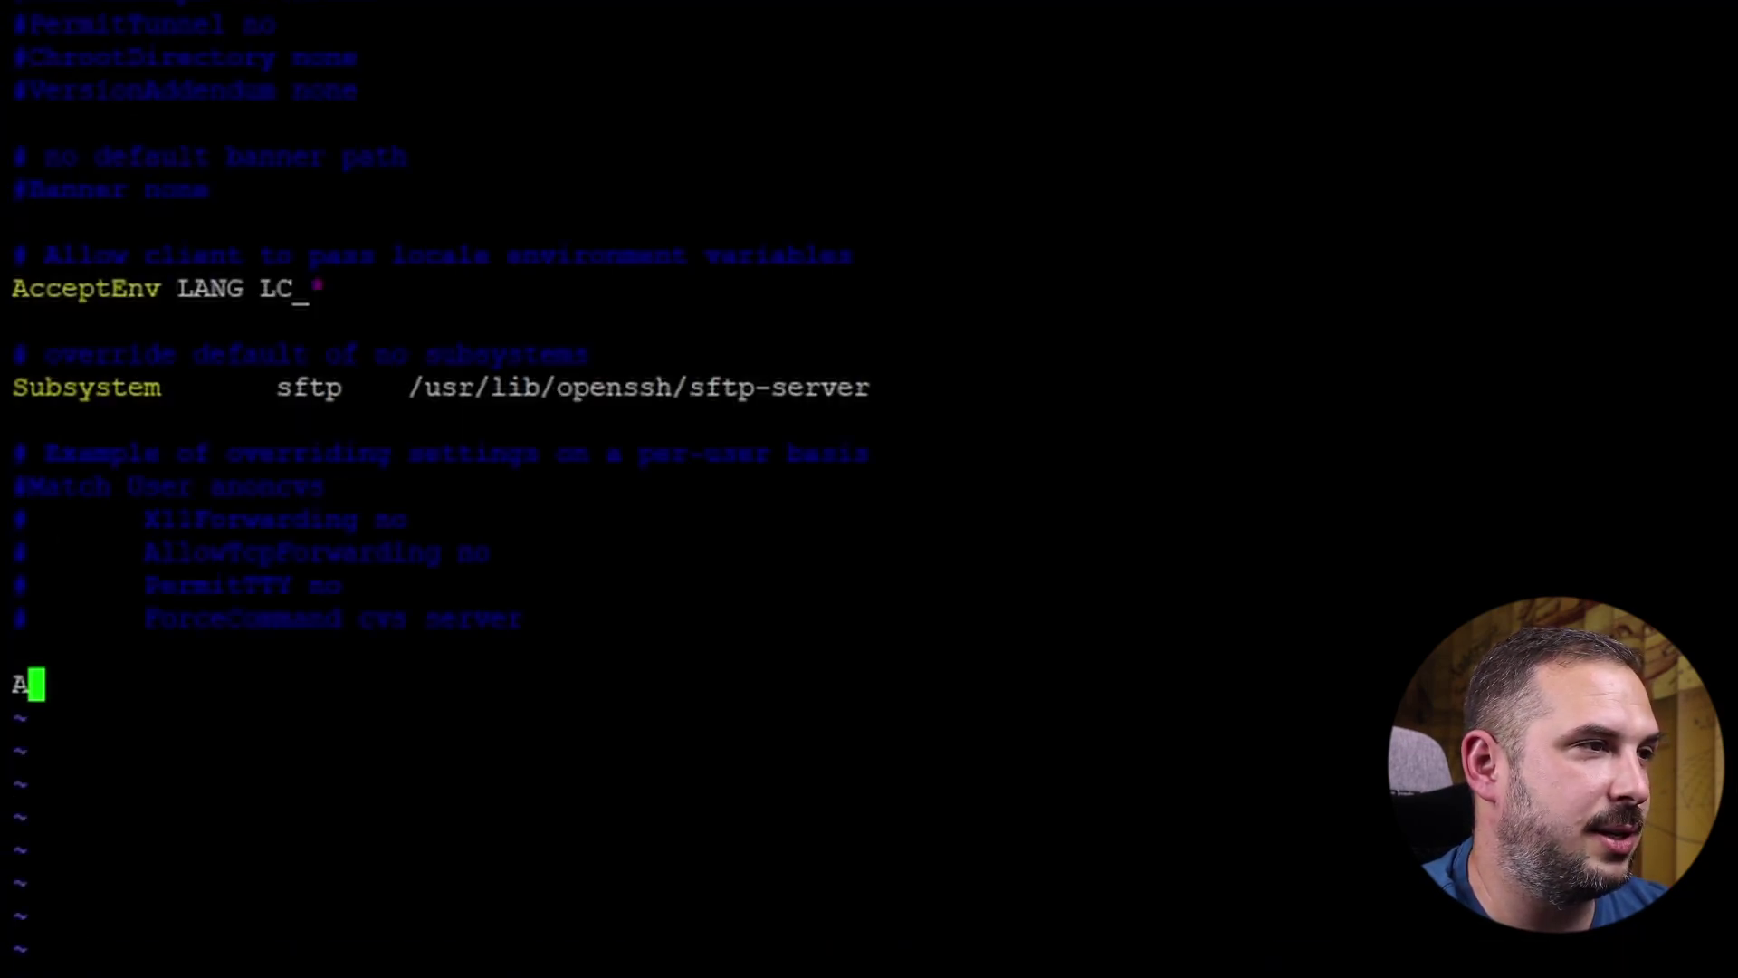
type("uthenticationMethods")
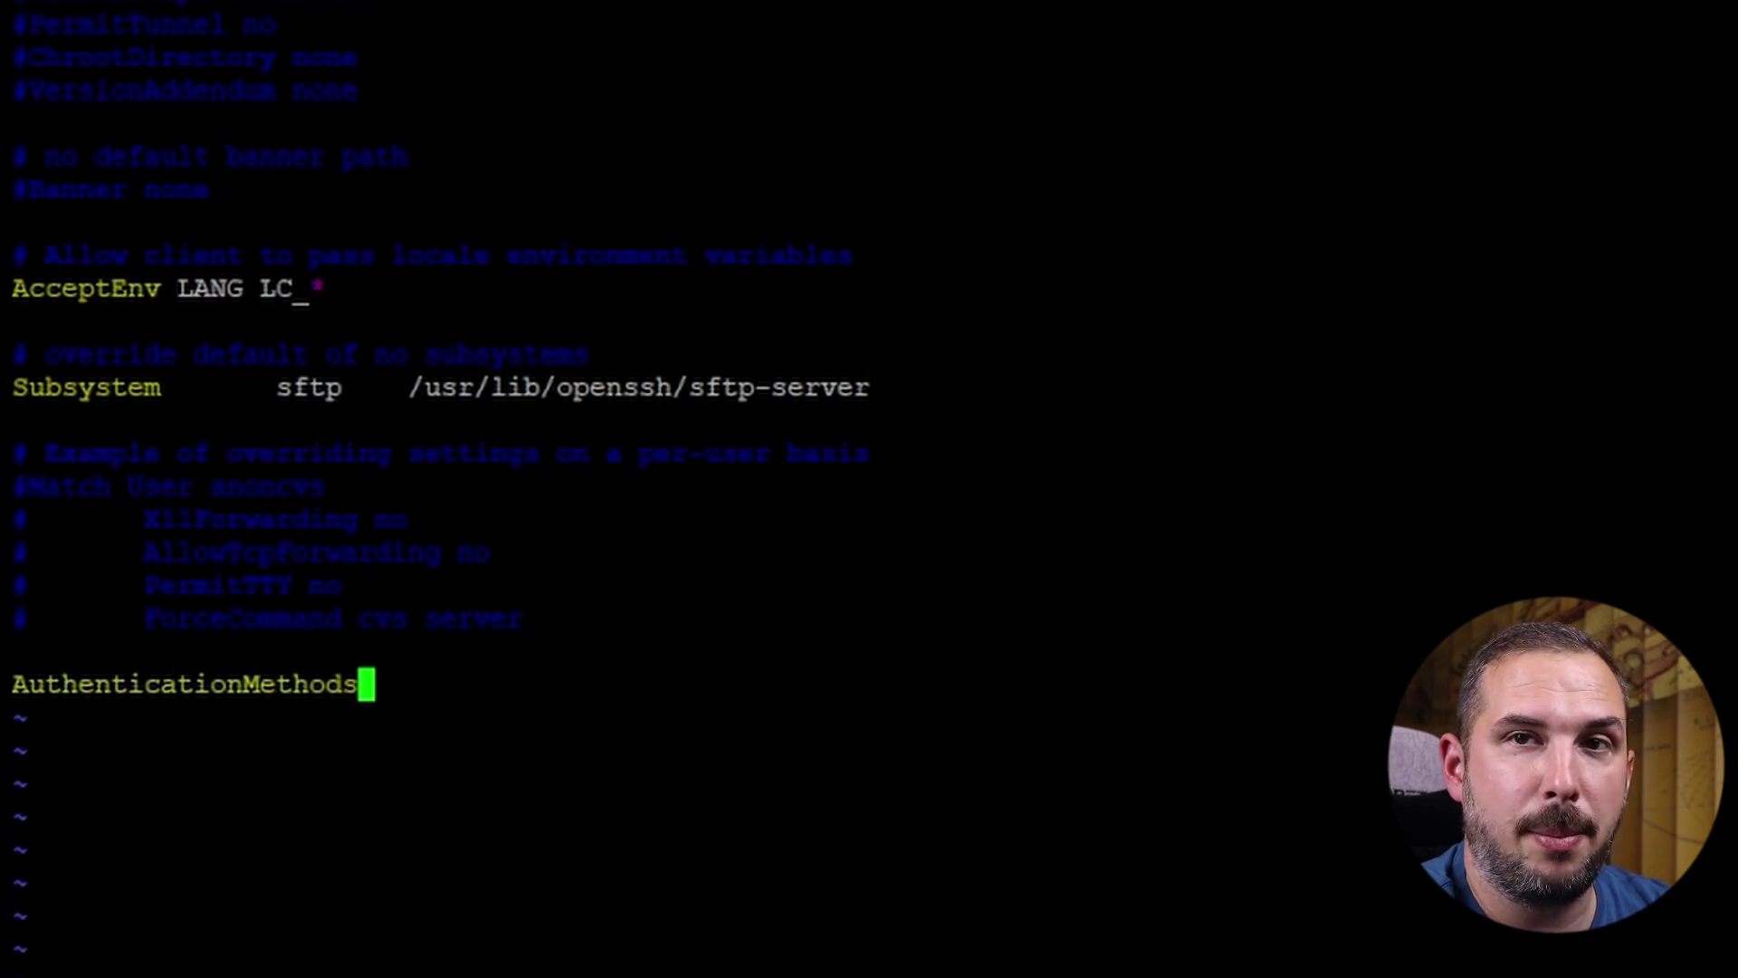
type(" publickey,keyboard-intera")
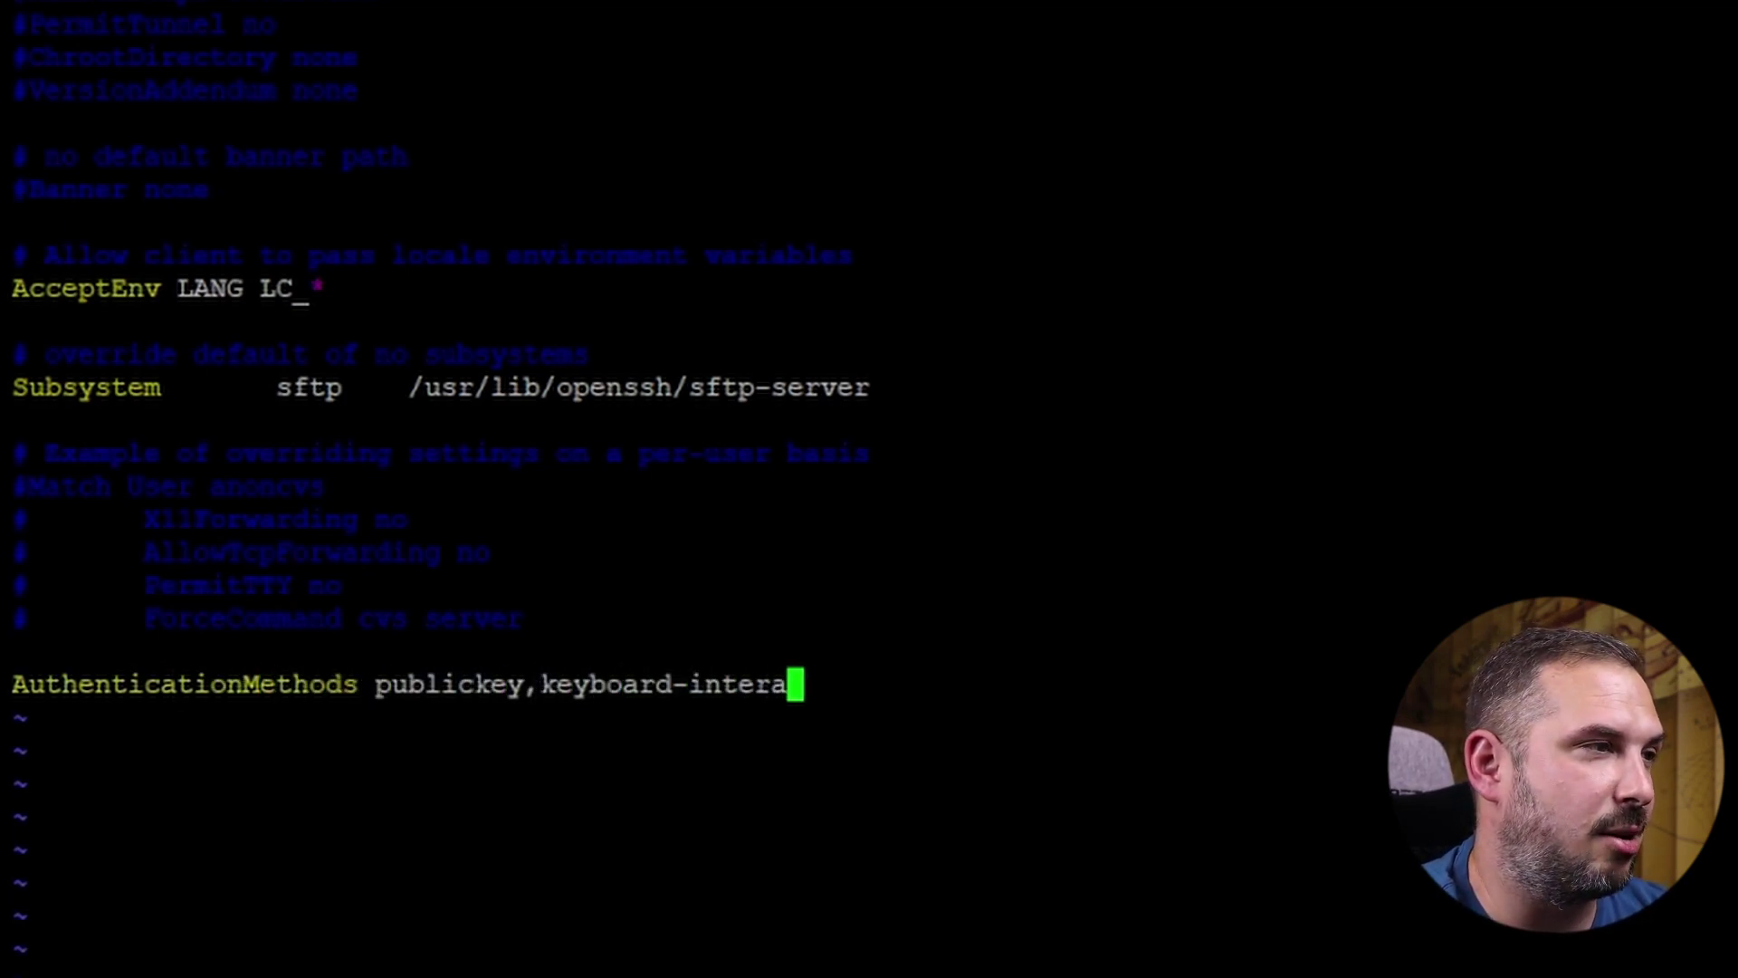
type("ctive")
key("Escape")
type(":wq")
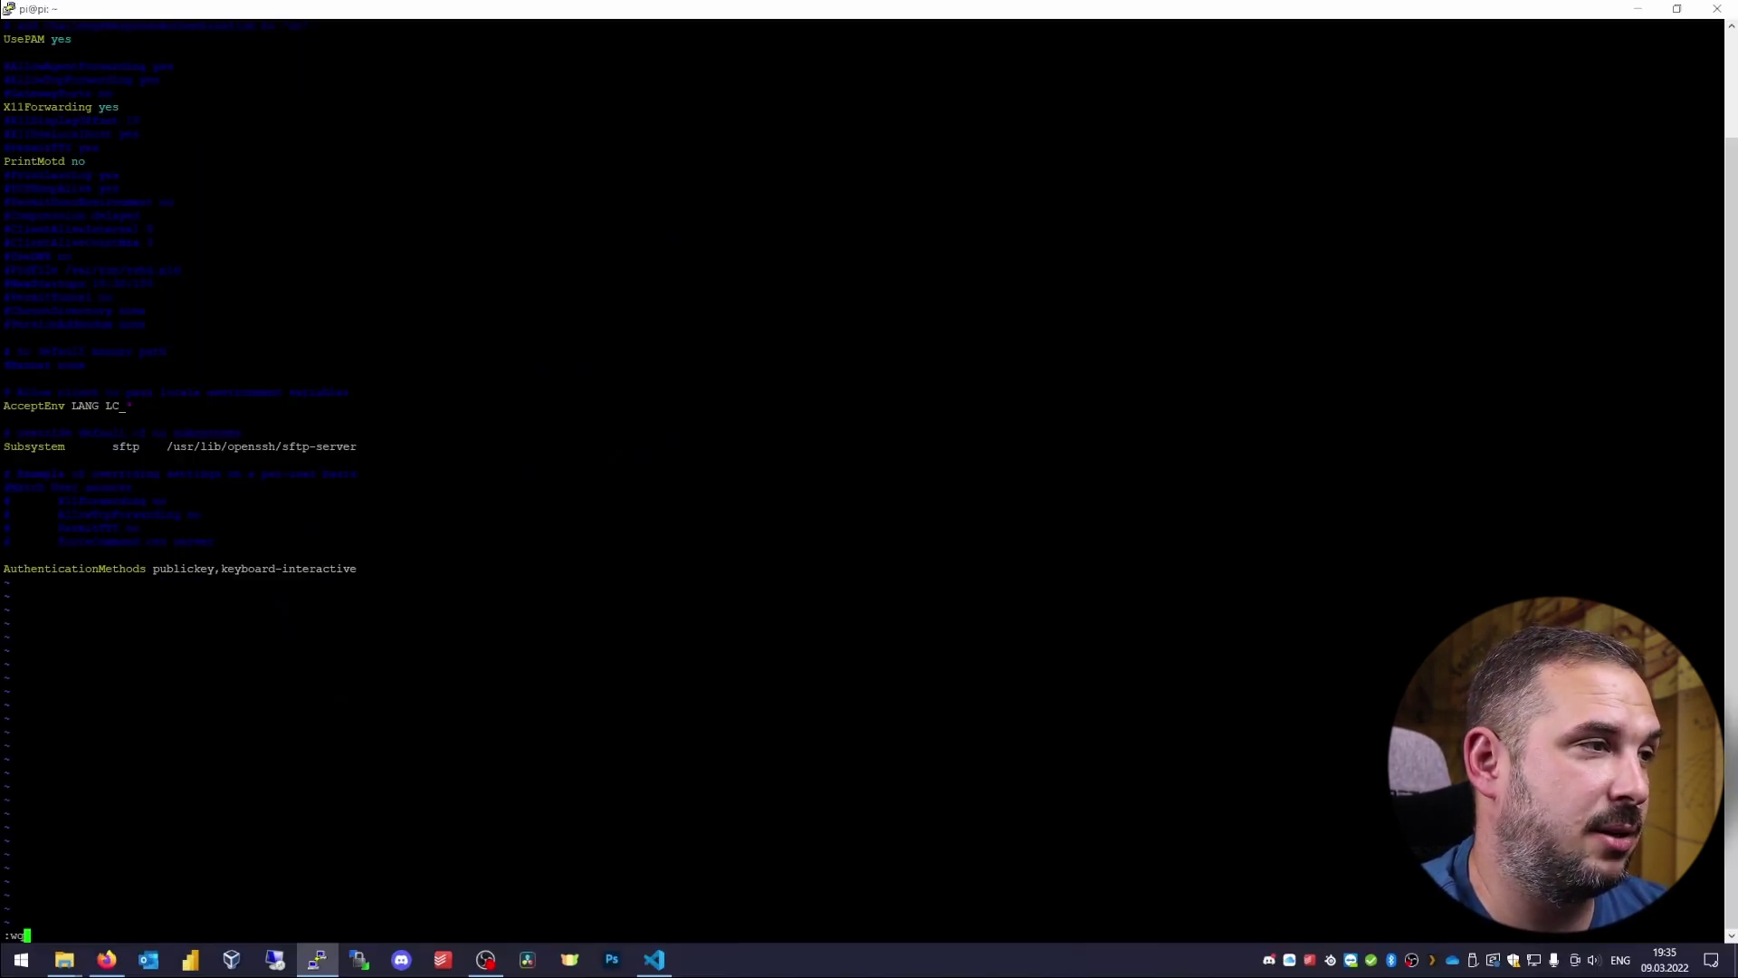
key("Return")
type("sudo sys")
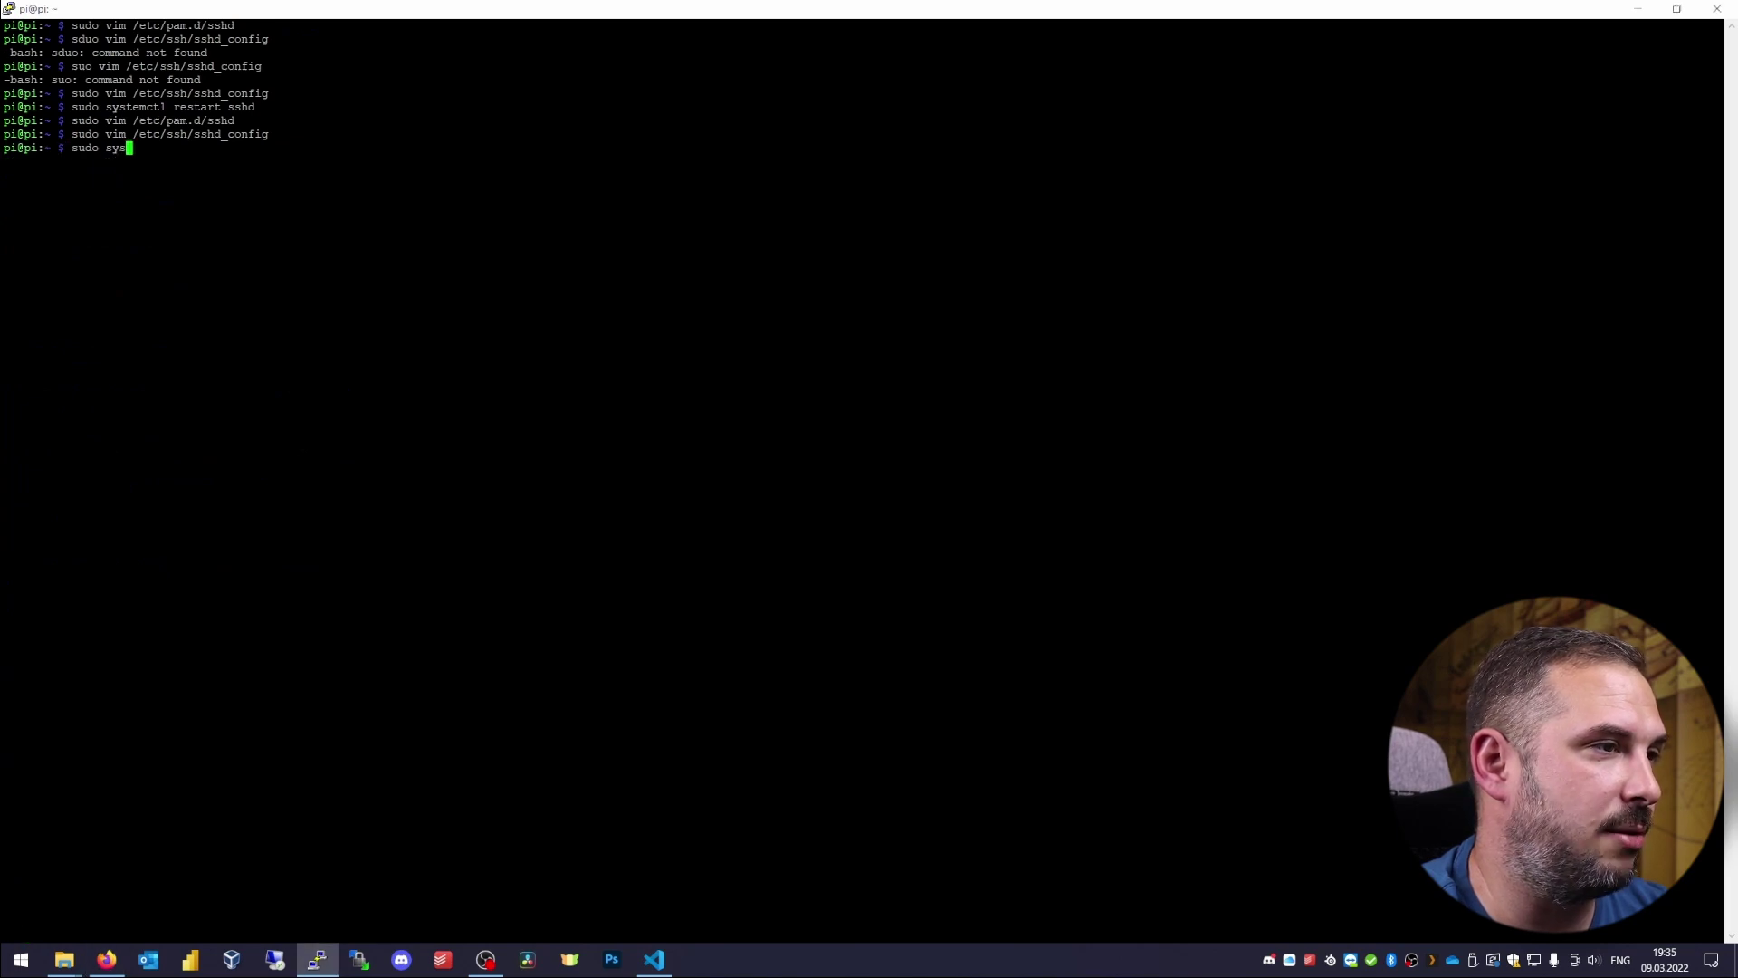
type("t")
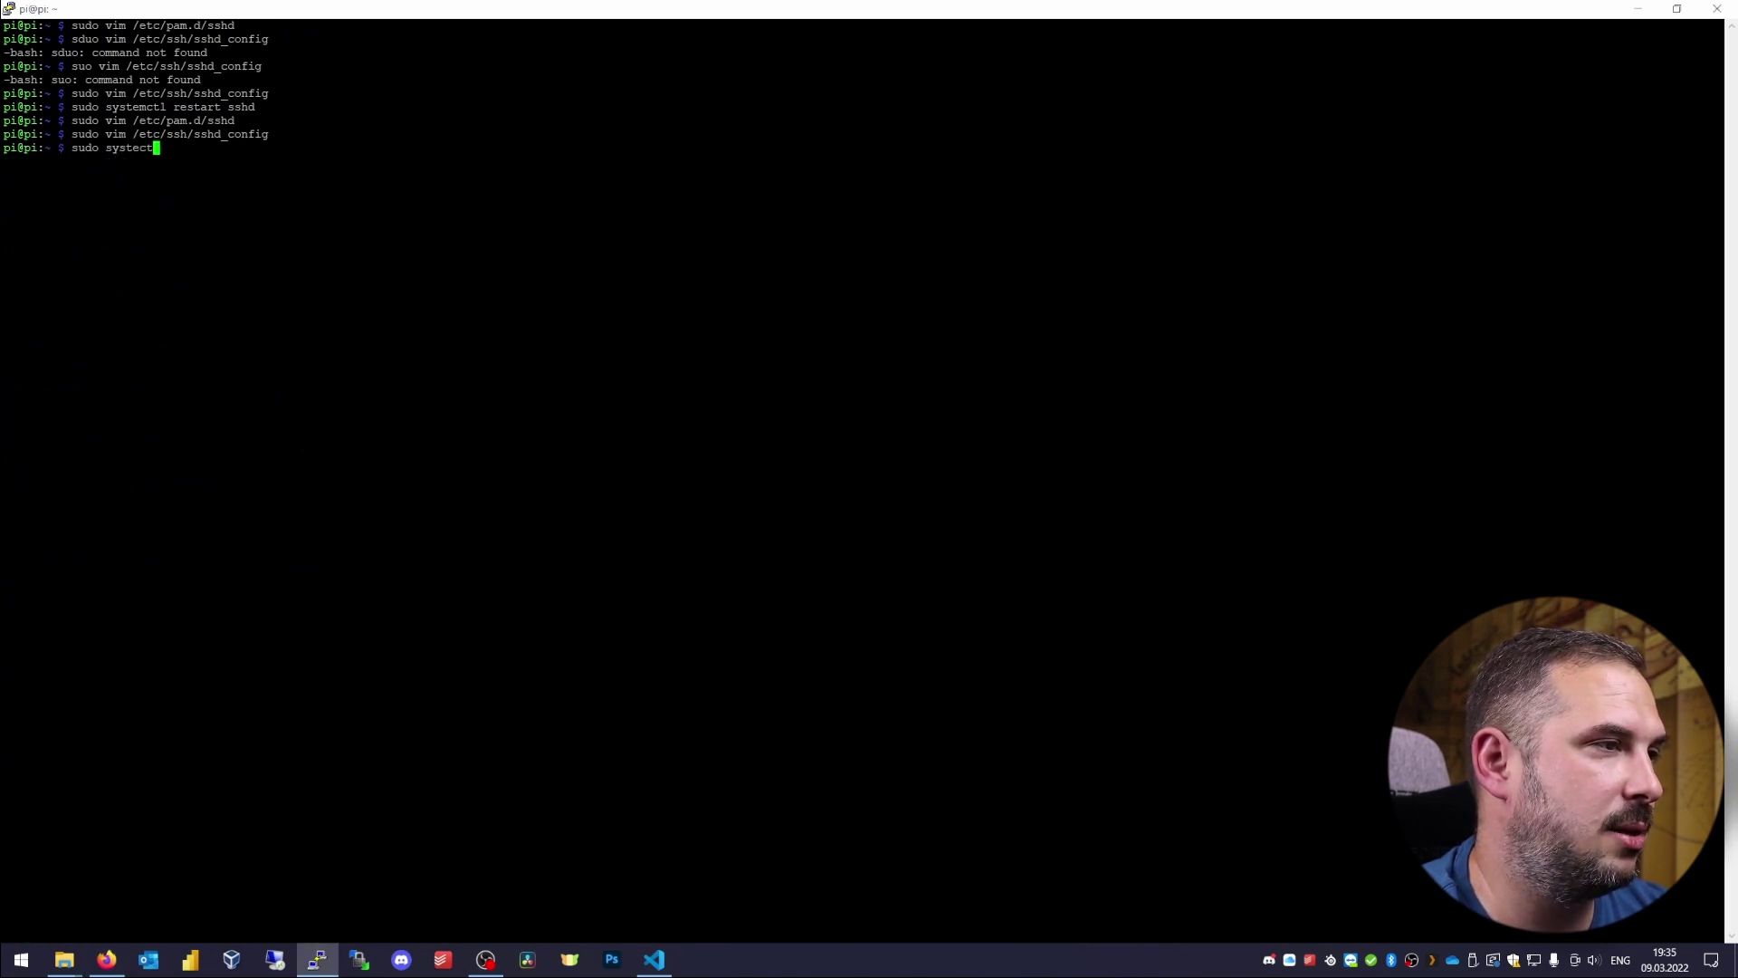
type("emctl restart sshd")
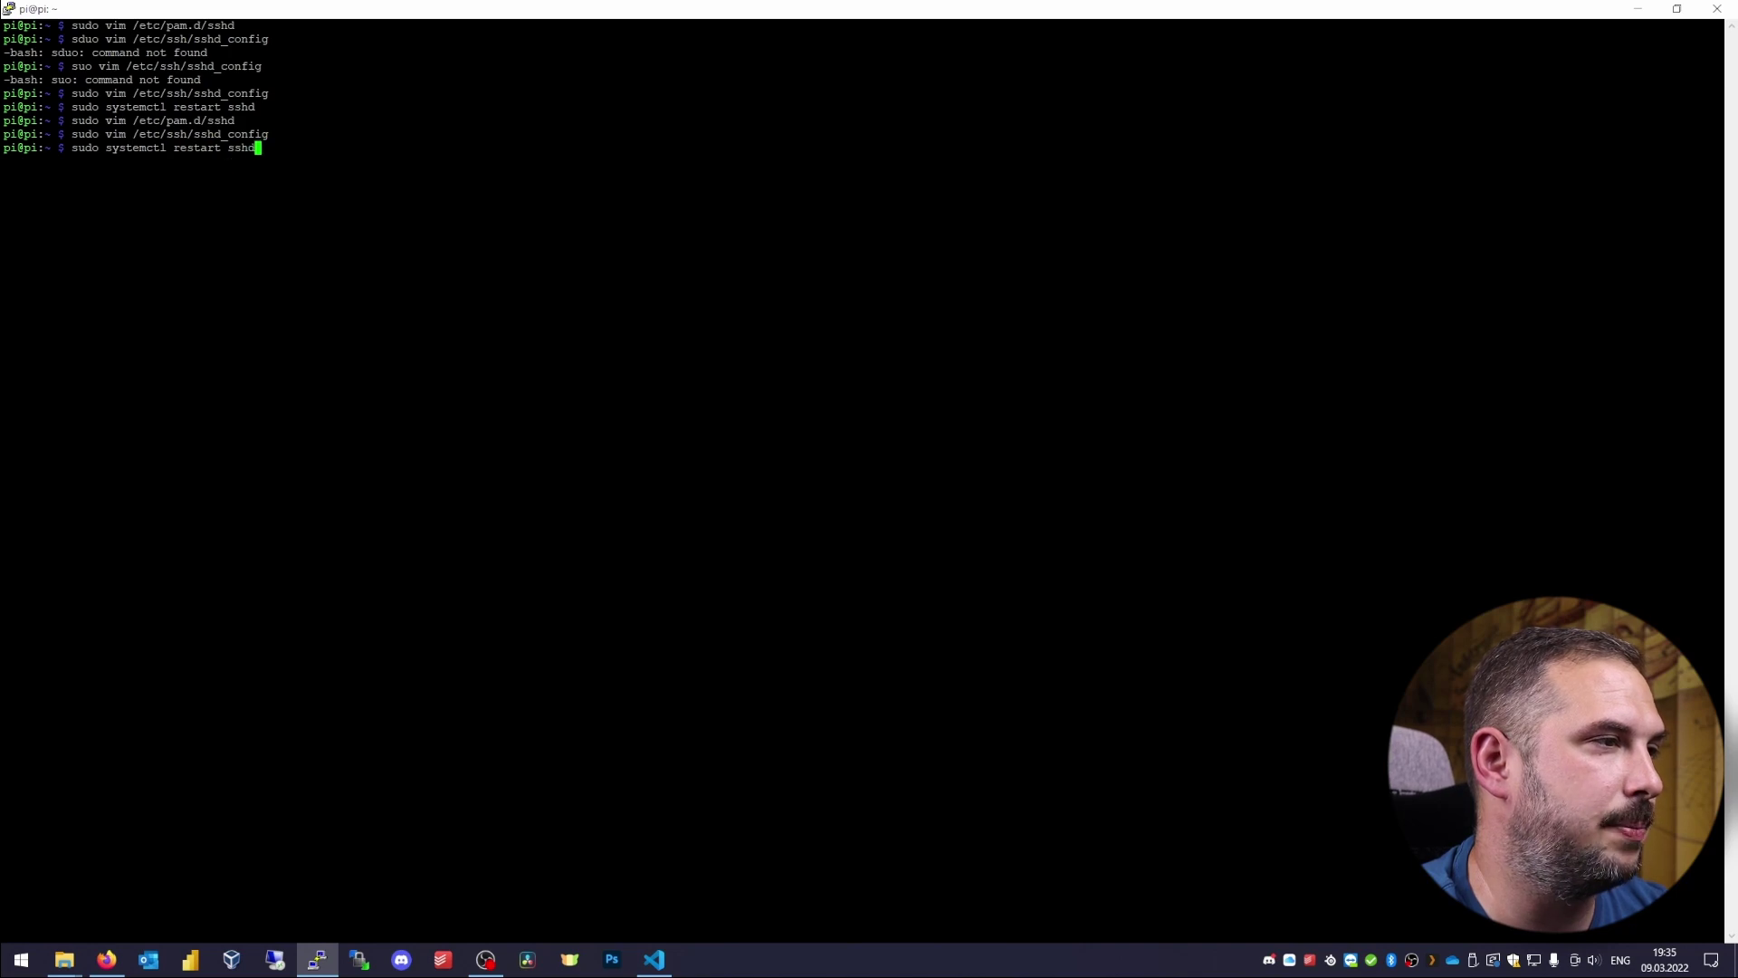
key("Return")
Start a new PuTTY session, load pi.local, check SSH Auth settings, and connect.
right_click(318, 960)
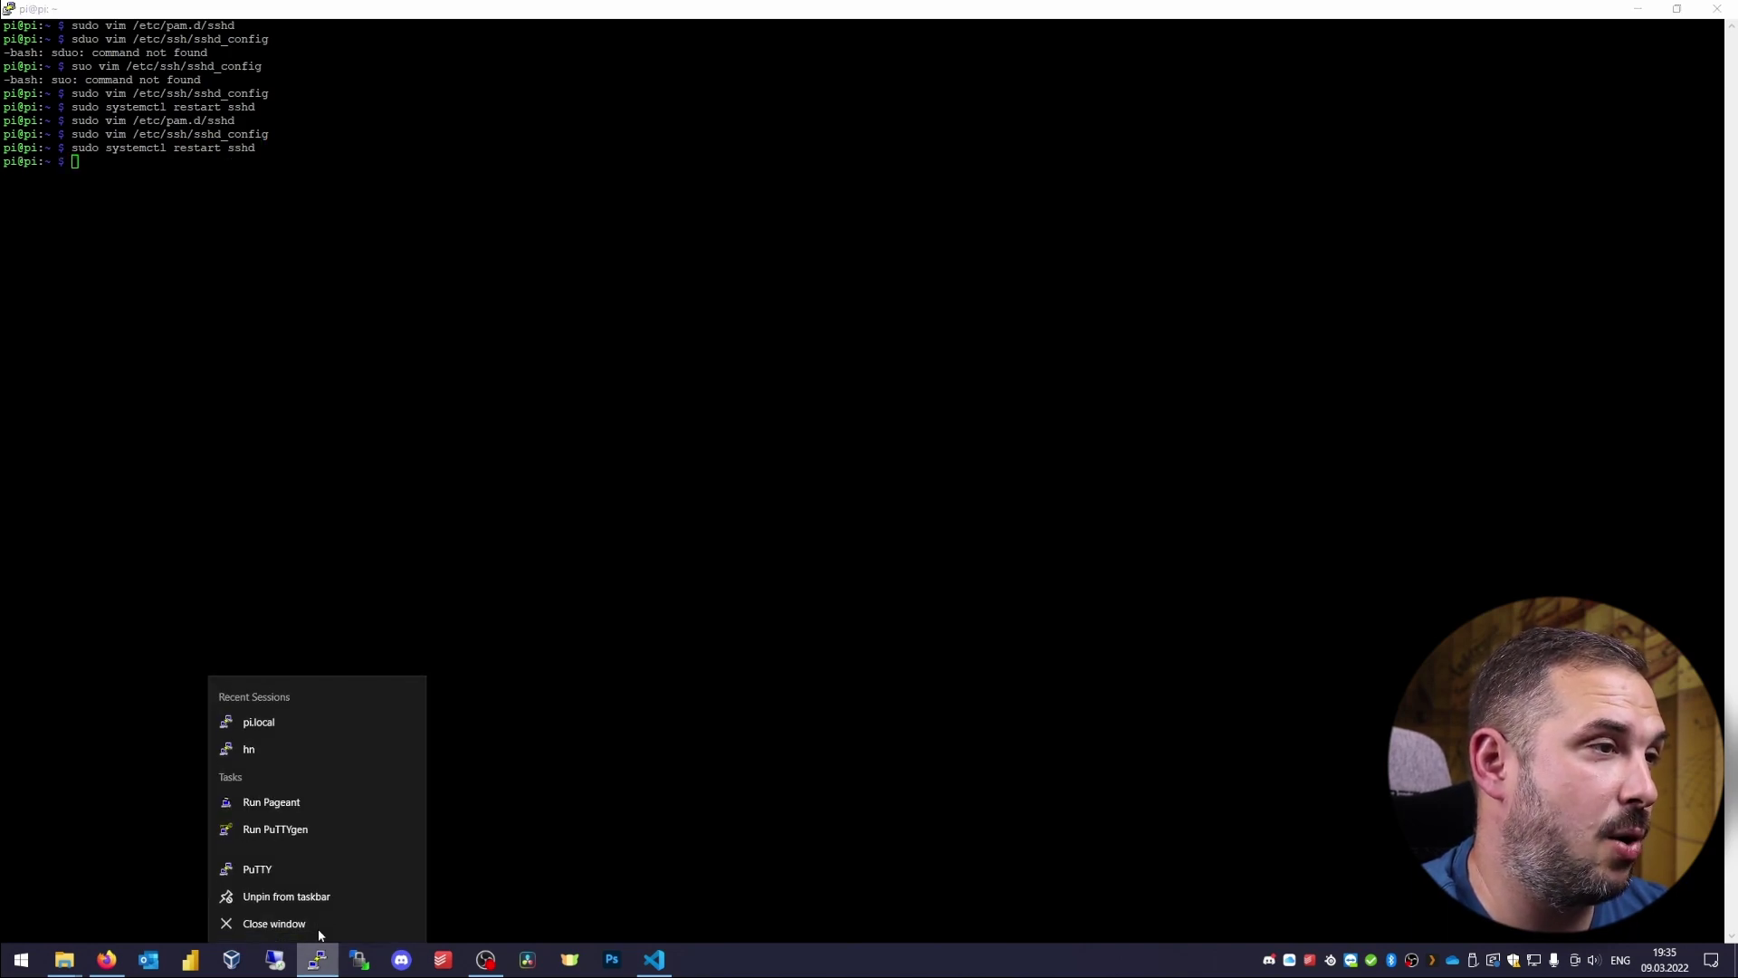
left_click(286, 867)
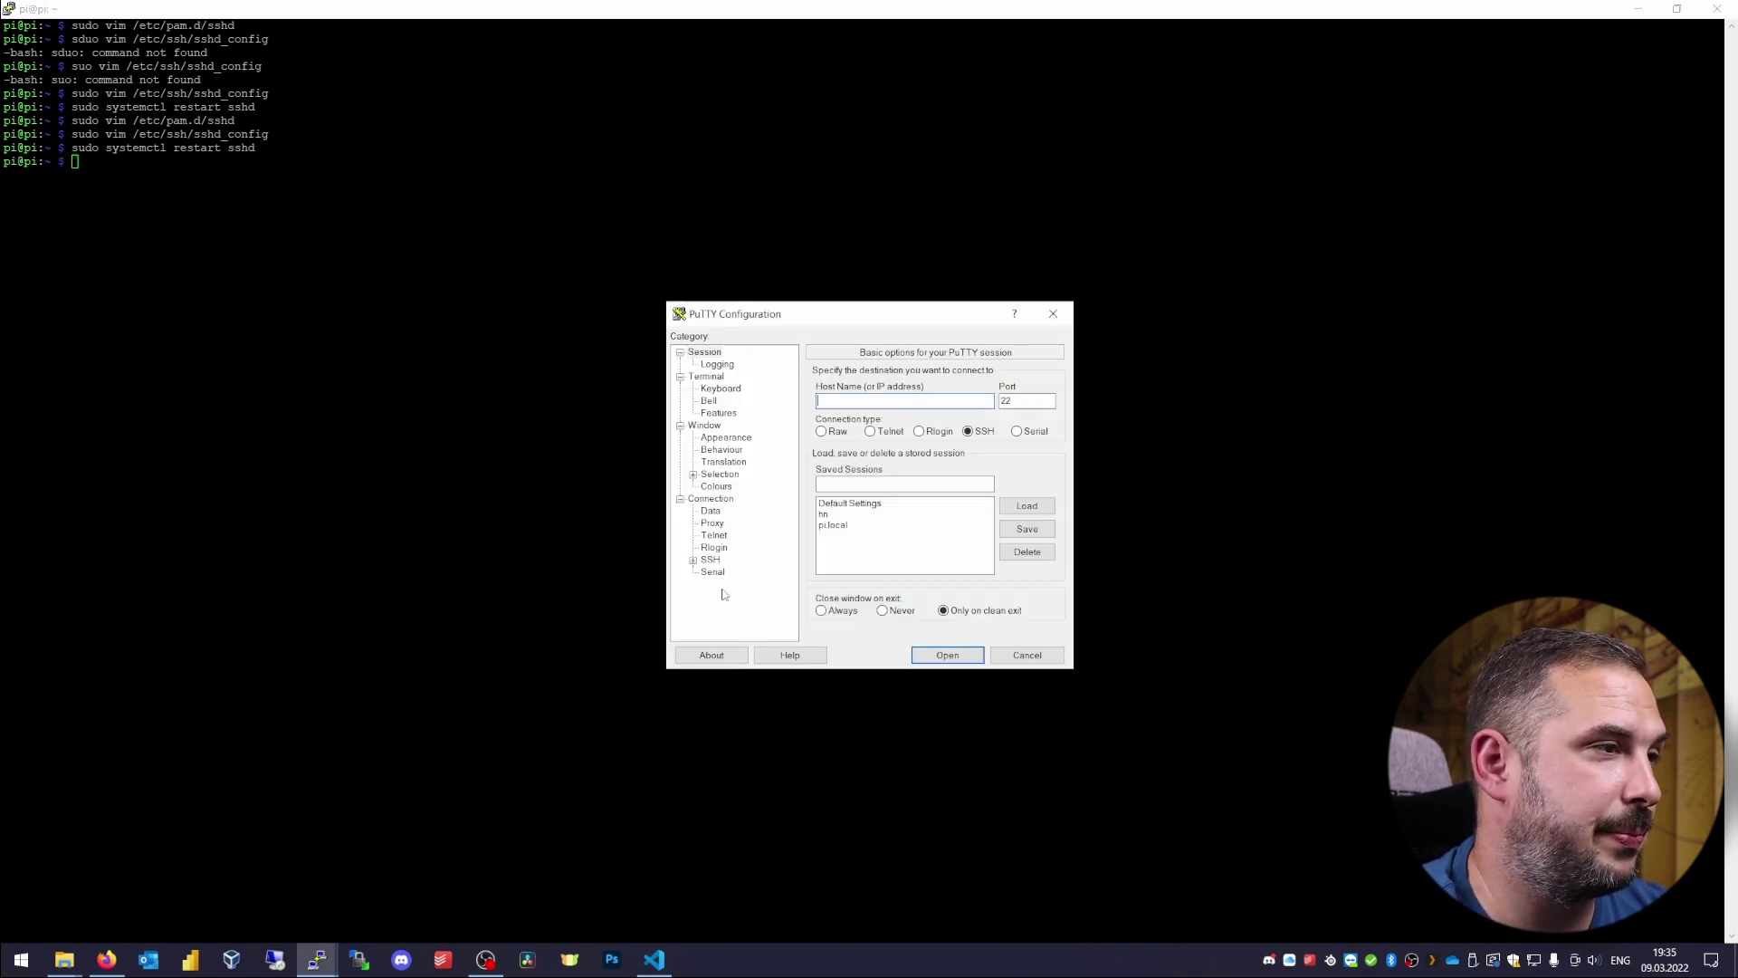
left_click(835, 526)
left_click(1026, 505)
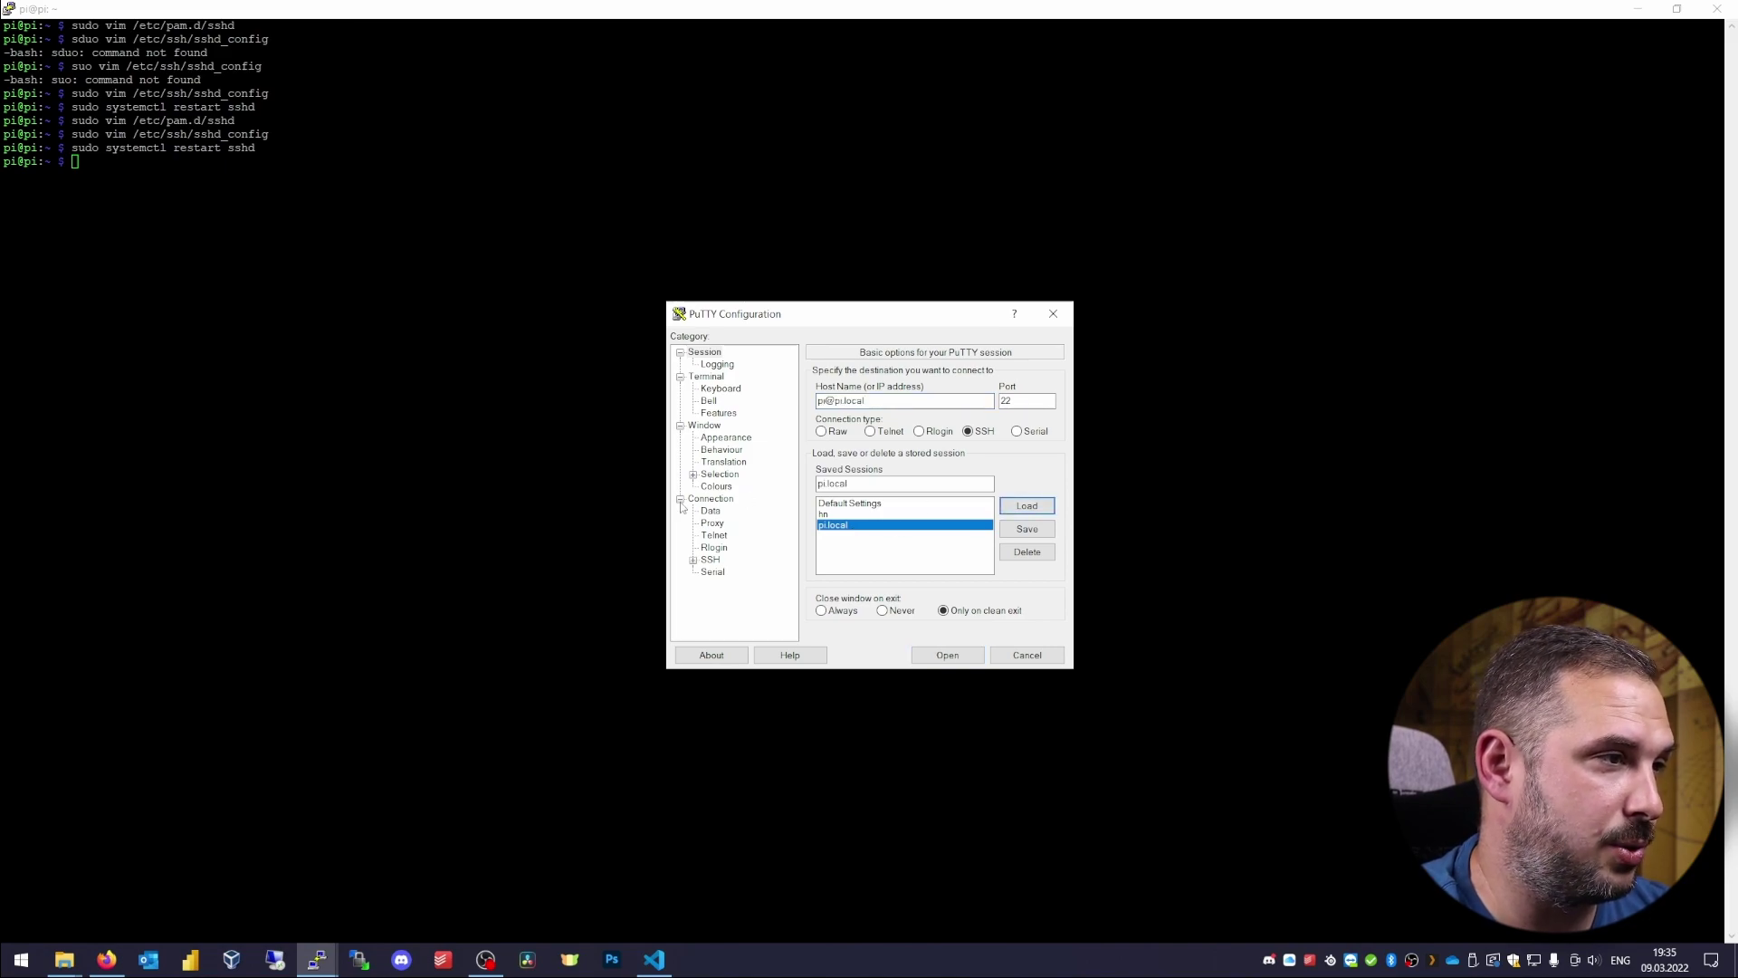
left_click(693, 560)
left_click(723, 572)
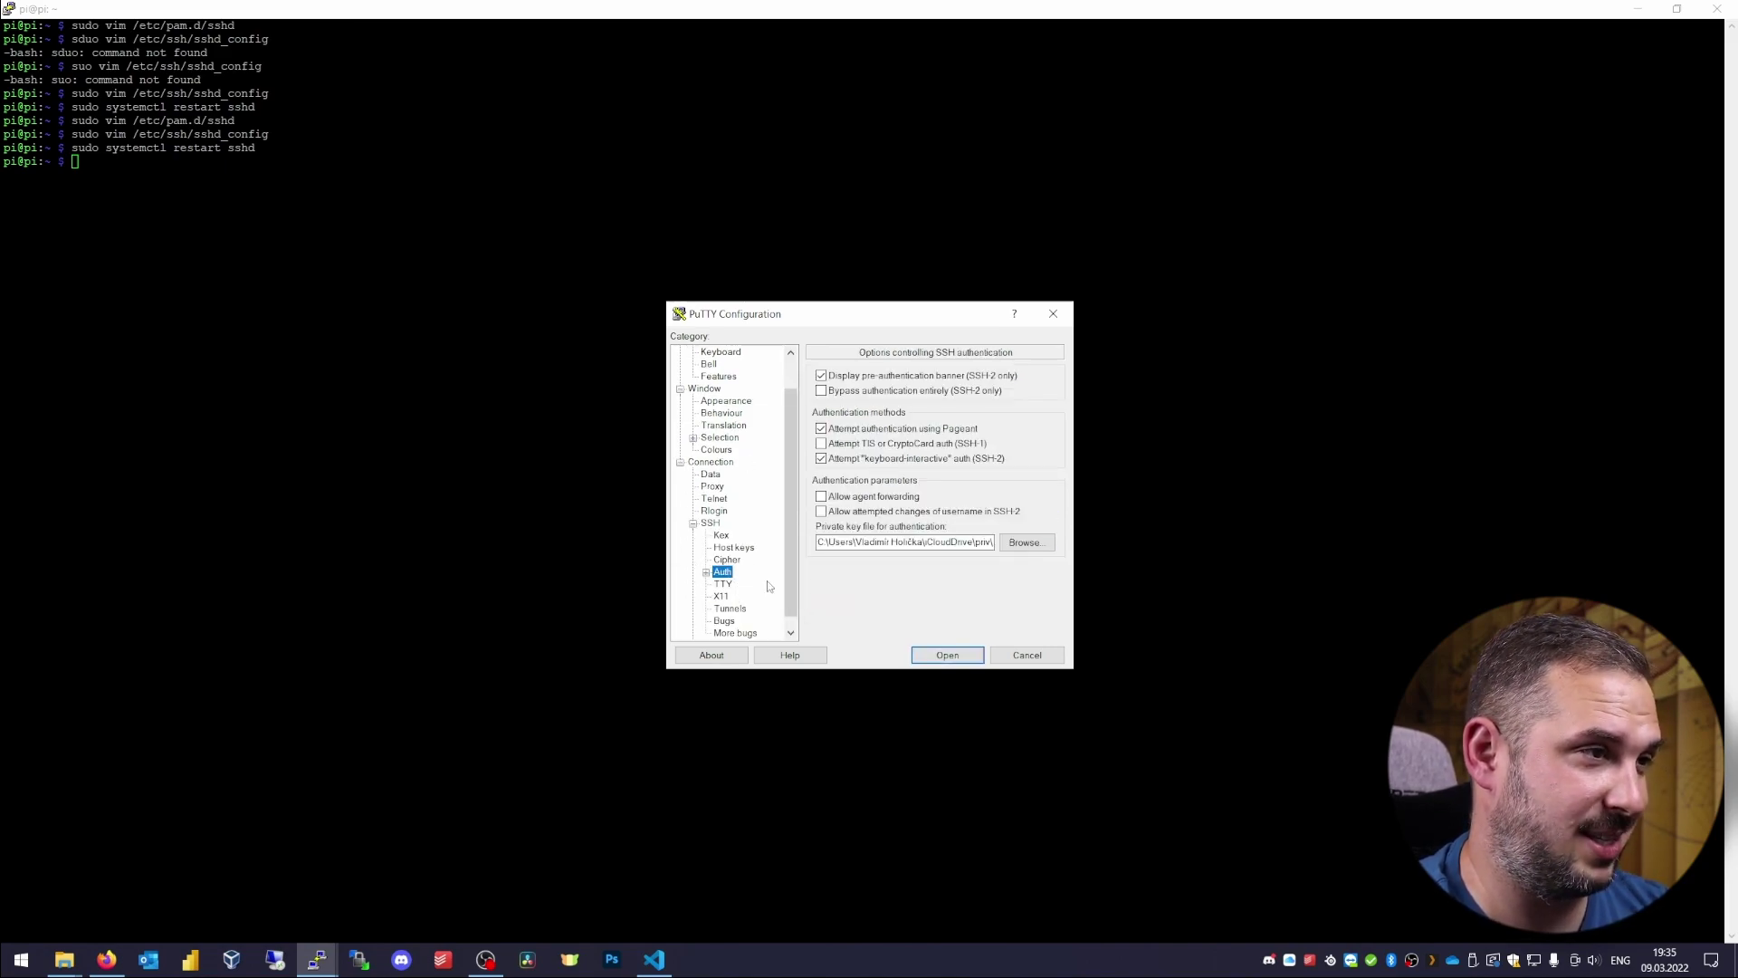
left_click(947, 656)
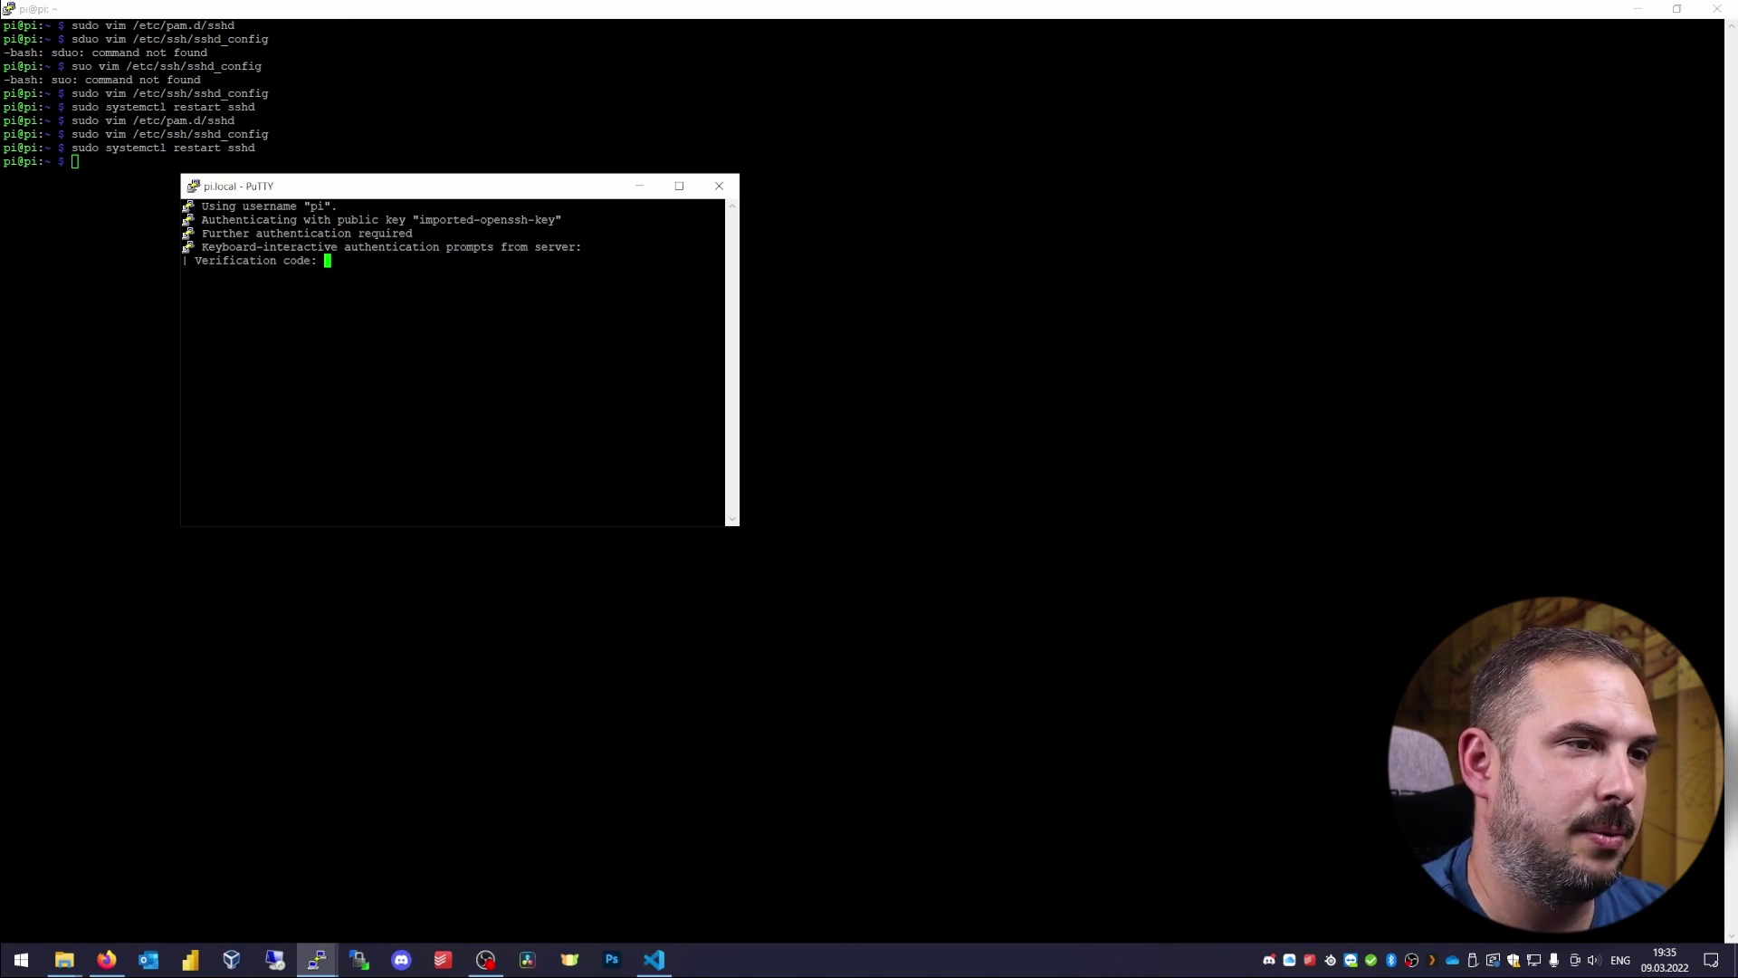
Enter the Google Authenticator verification code to log in to the Pi.
key("Return")
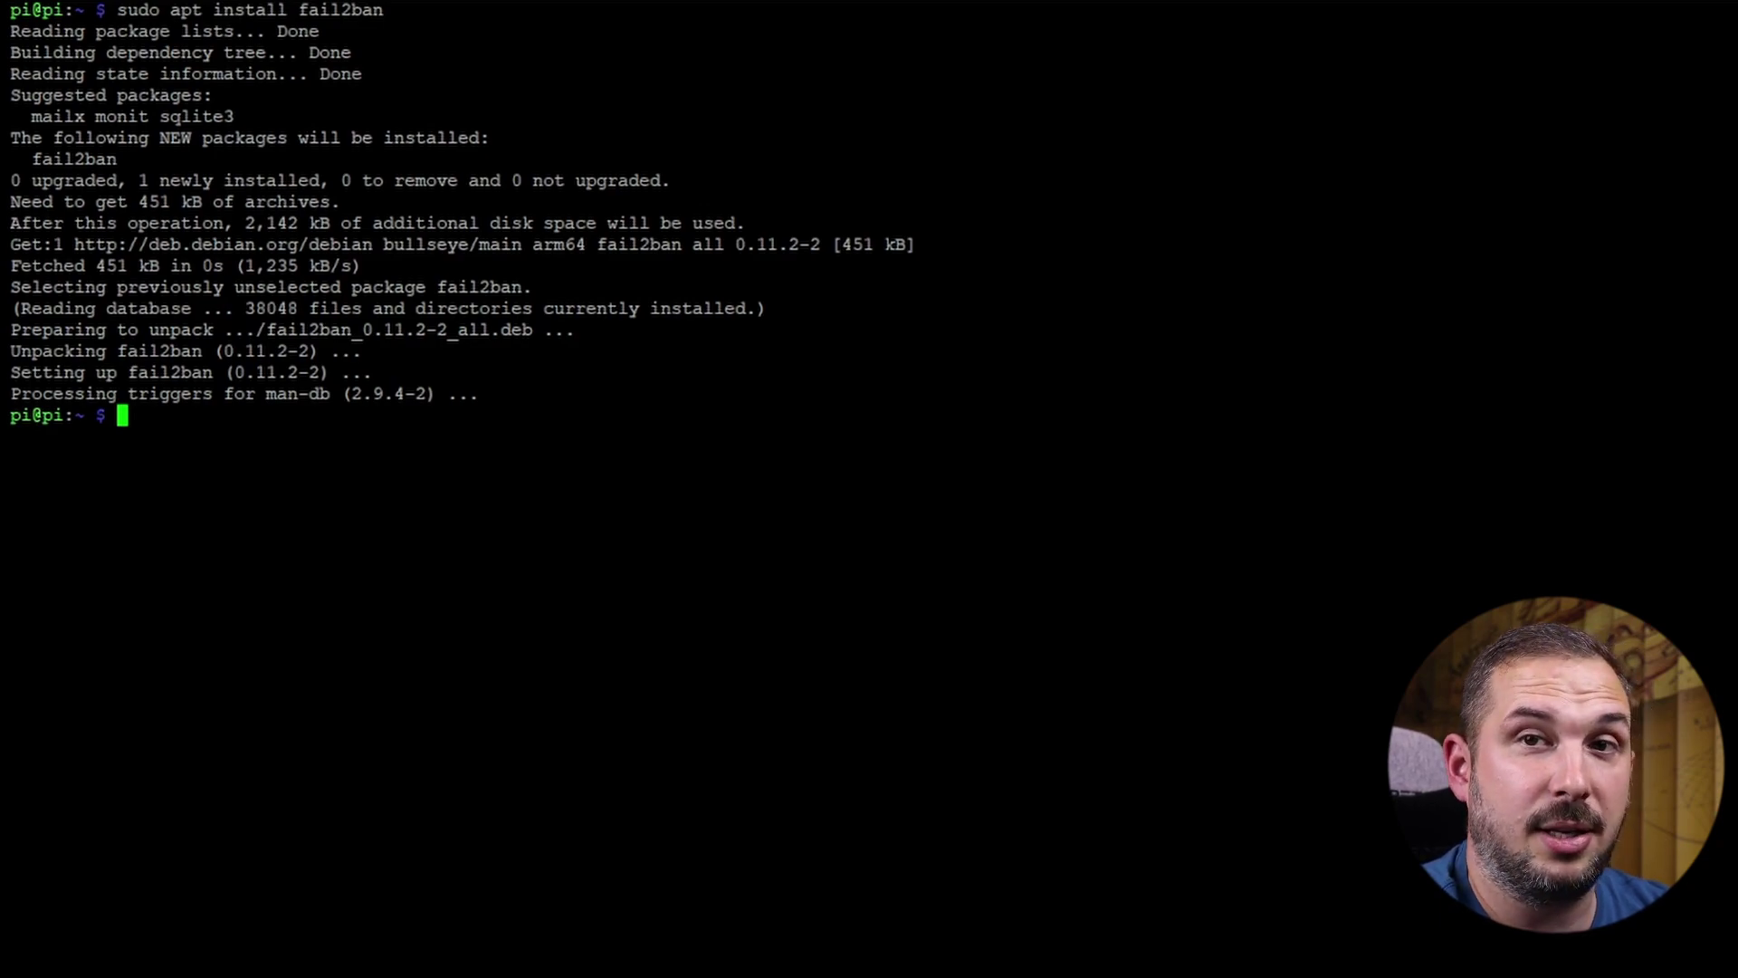
type("sudo cp /etc/fail2ban/jail.conf /etc/fail2ban/jail.local")
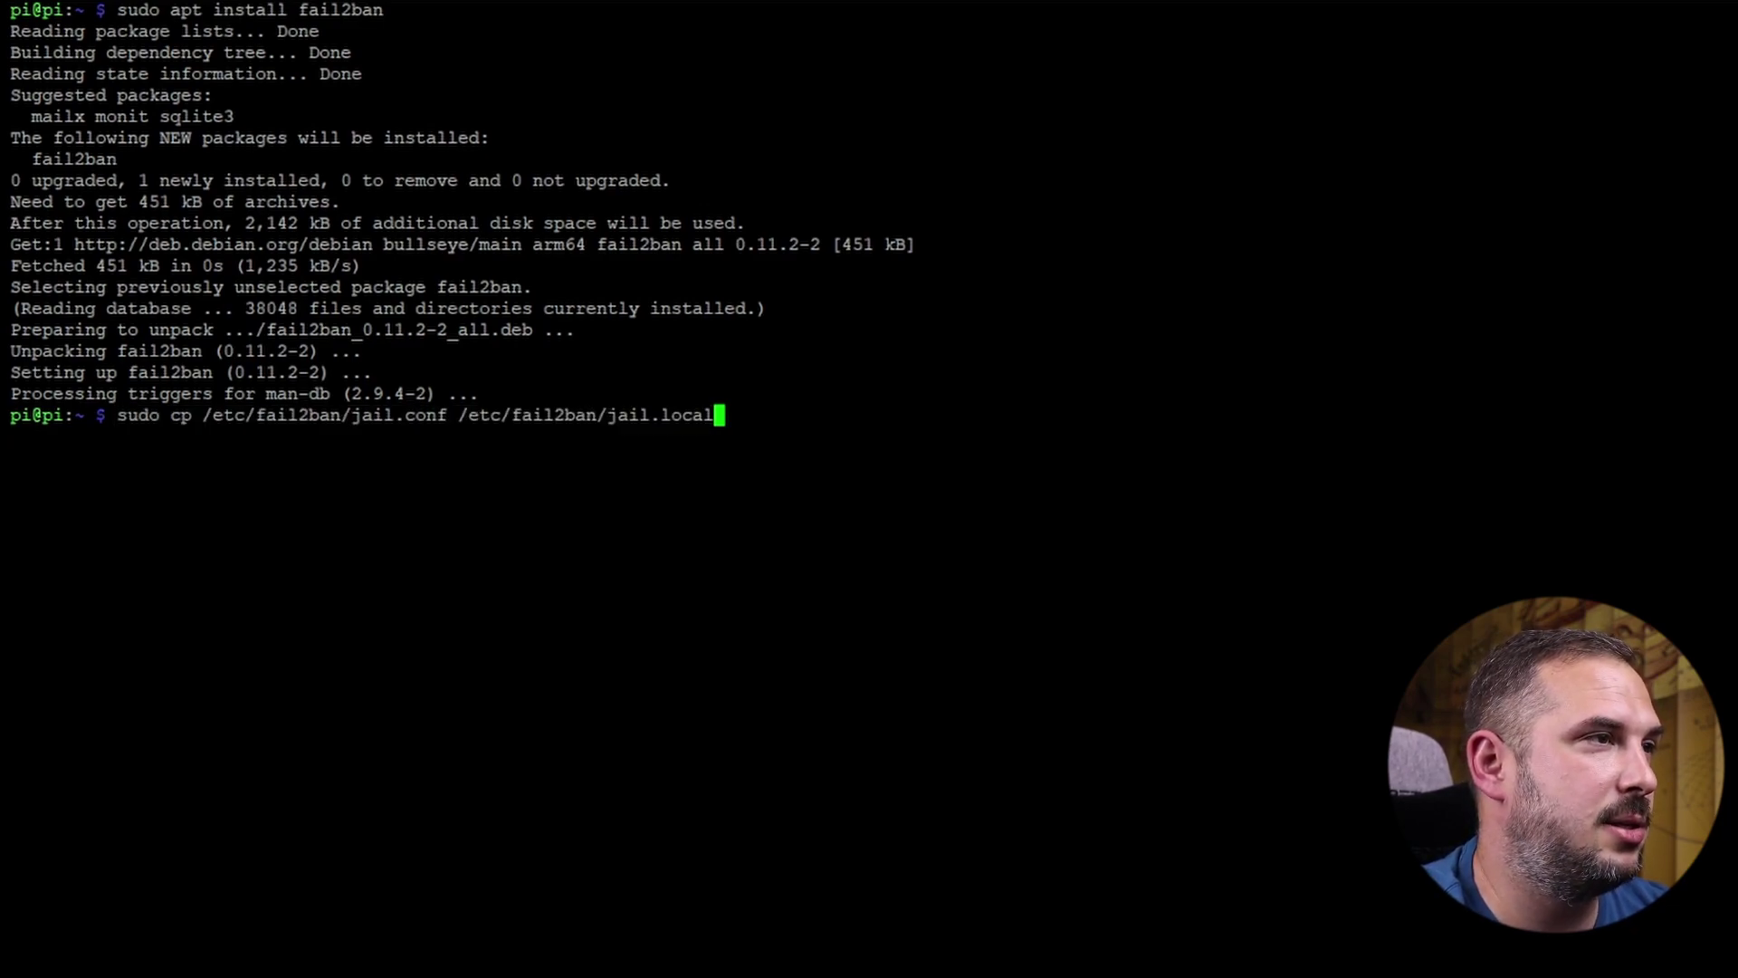
Copy the default fail2ban jail.conf to /etc/fail2ban/jail.local.
key("Return")
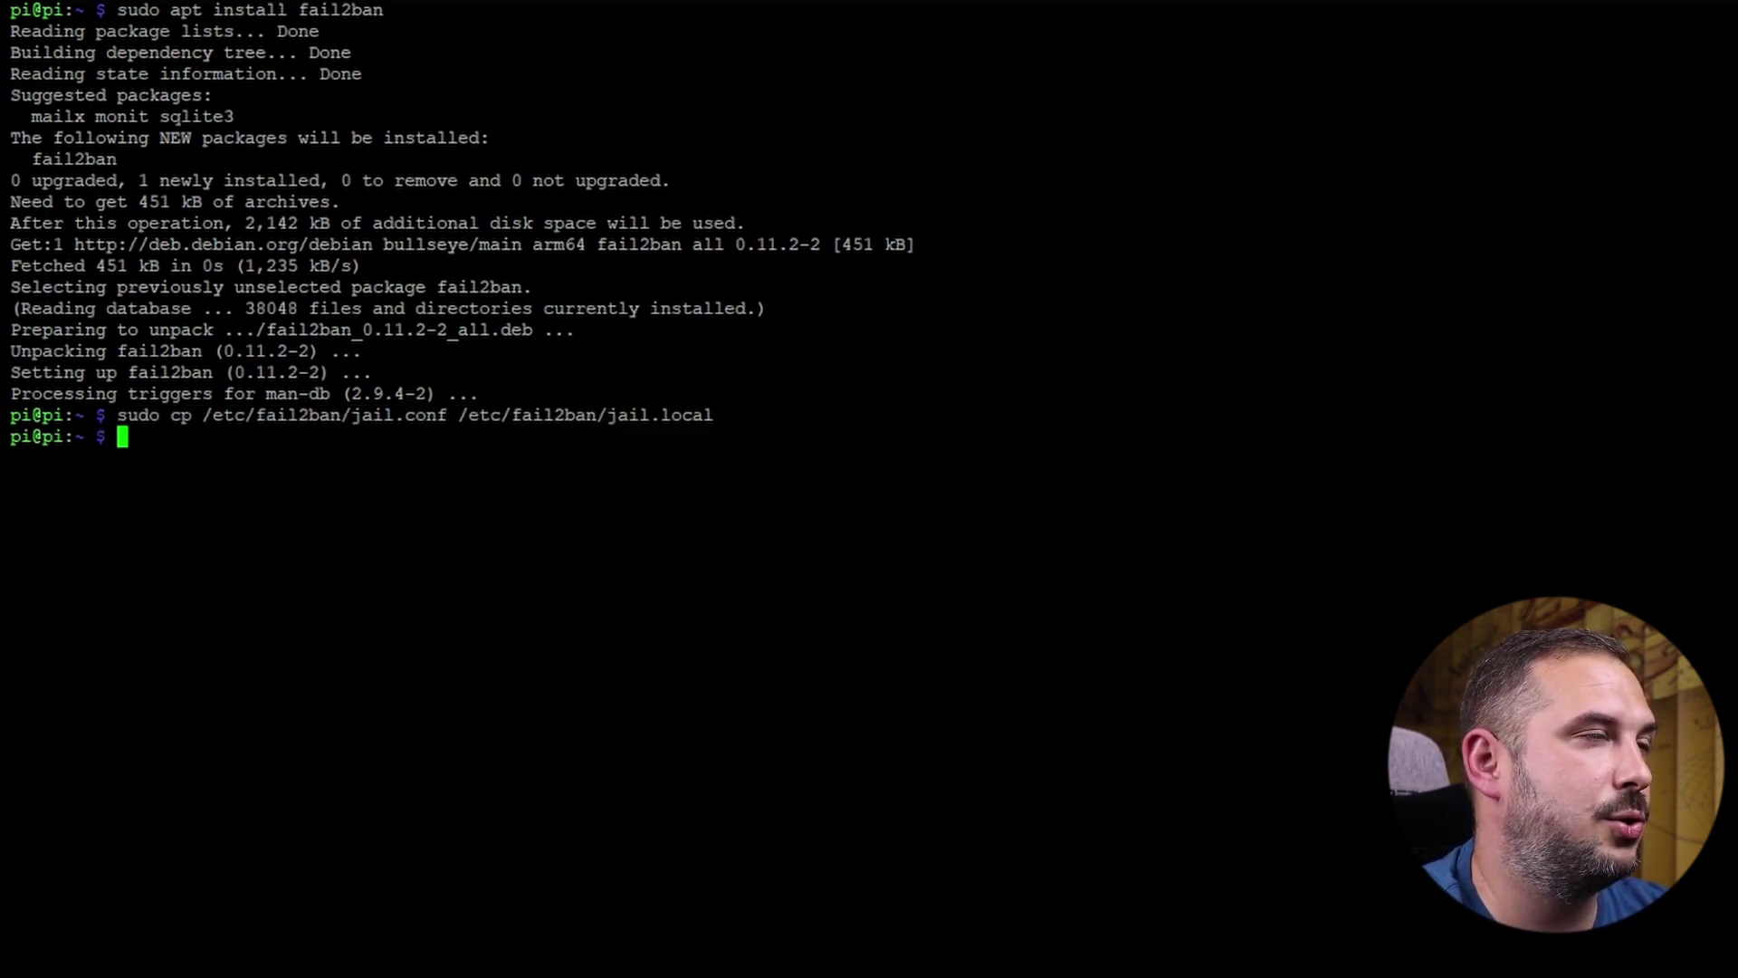
type("sudo ")
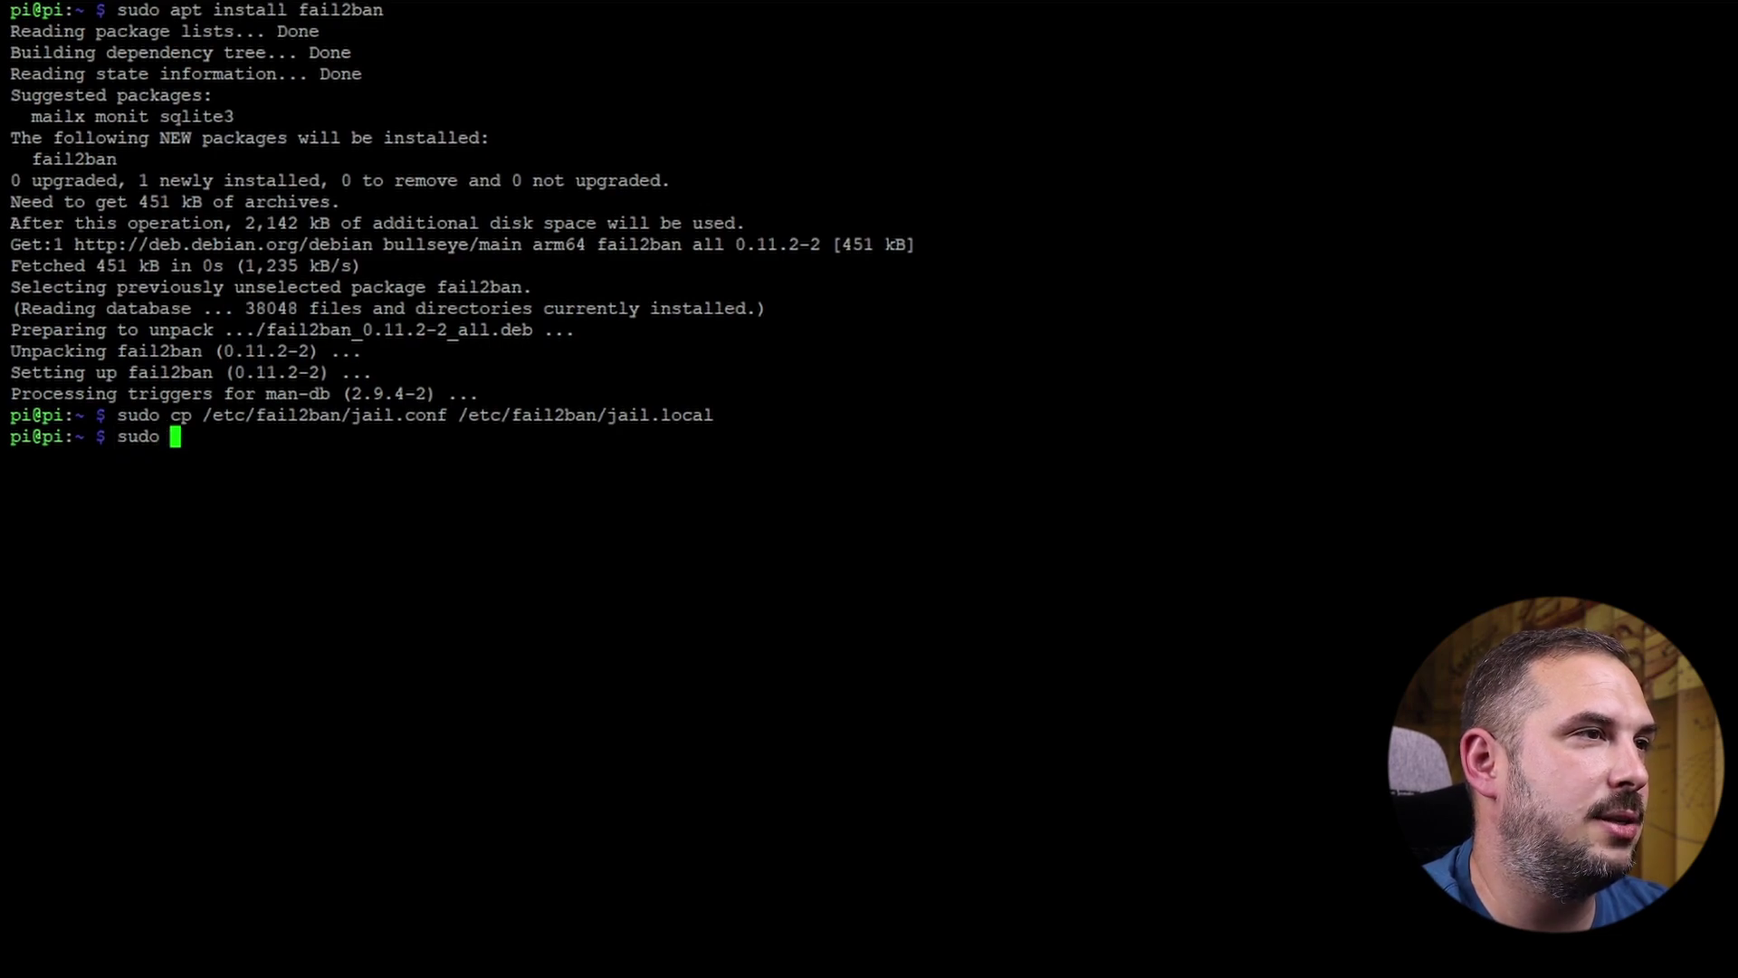
type("vim /etc/fail2ban/")
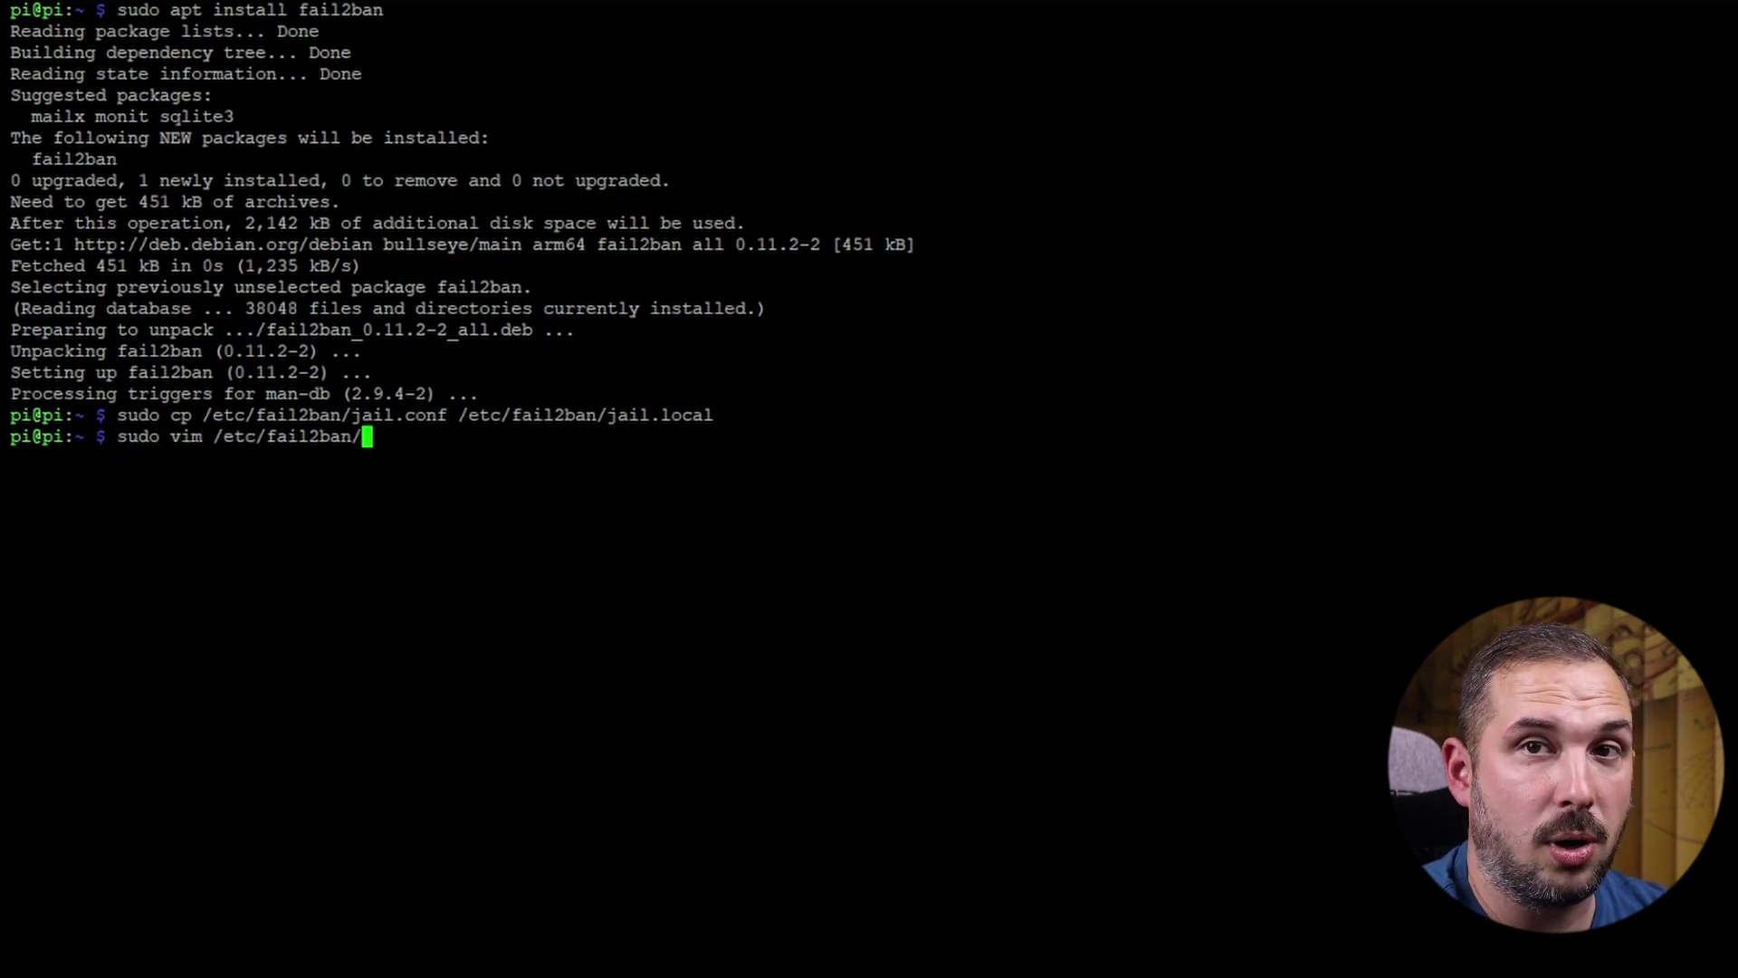
type("jail.lo")
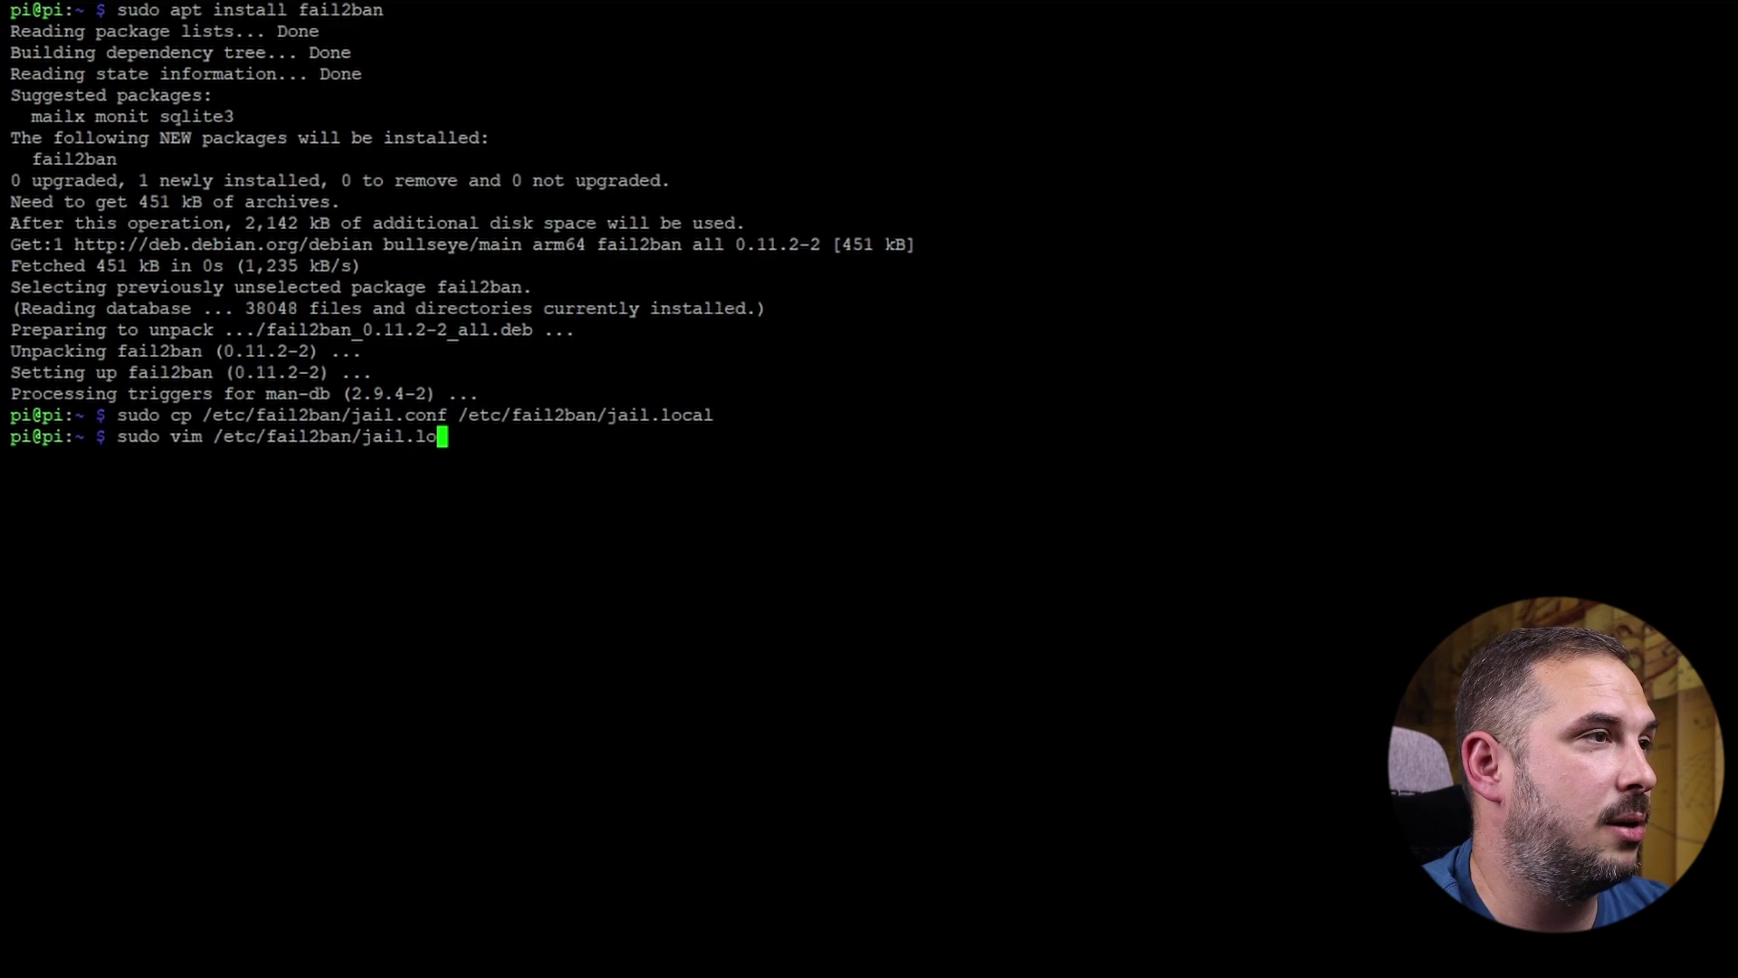
type("cal")
Open jail.local and add enabled, sshd filter, port, iptables-multiport banaction, bantime 60m and maxretry 3 under [sshd].
key("Return")
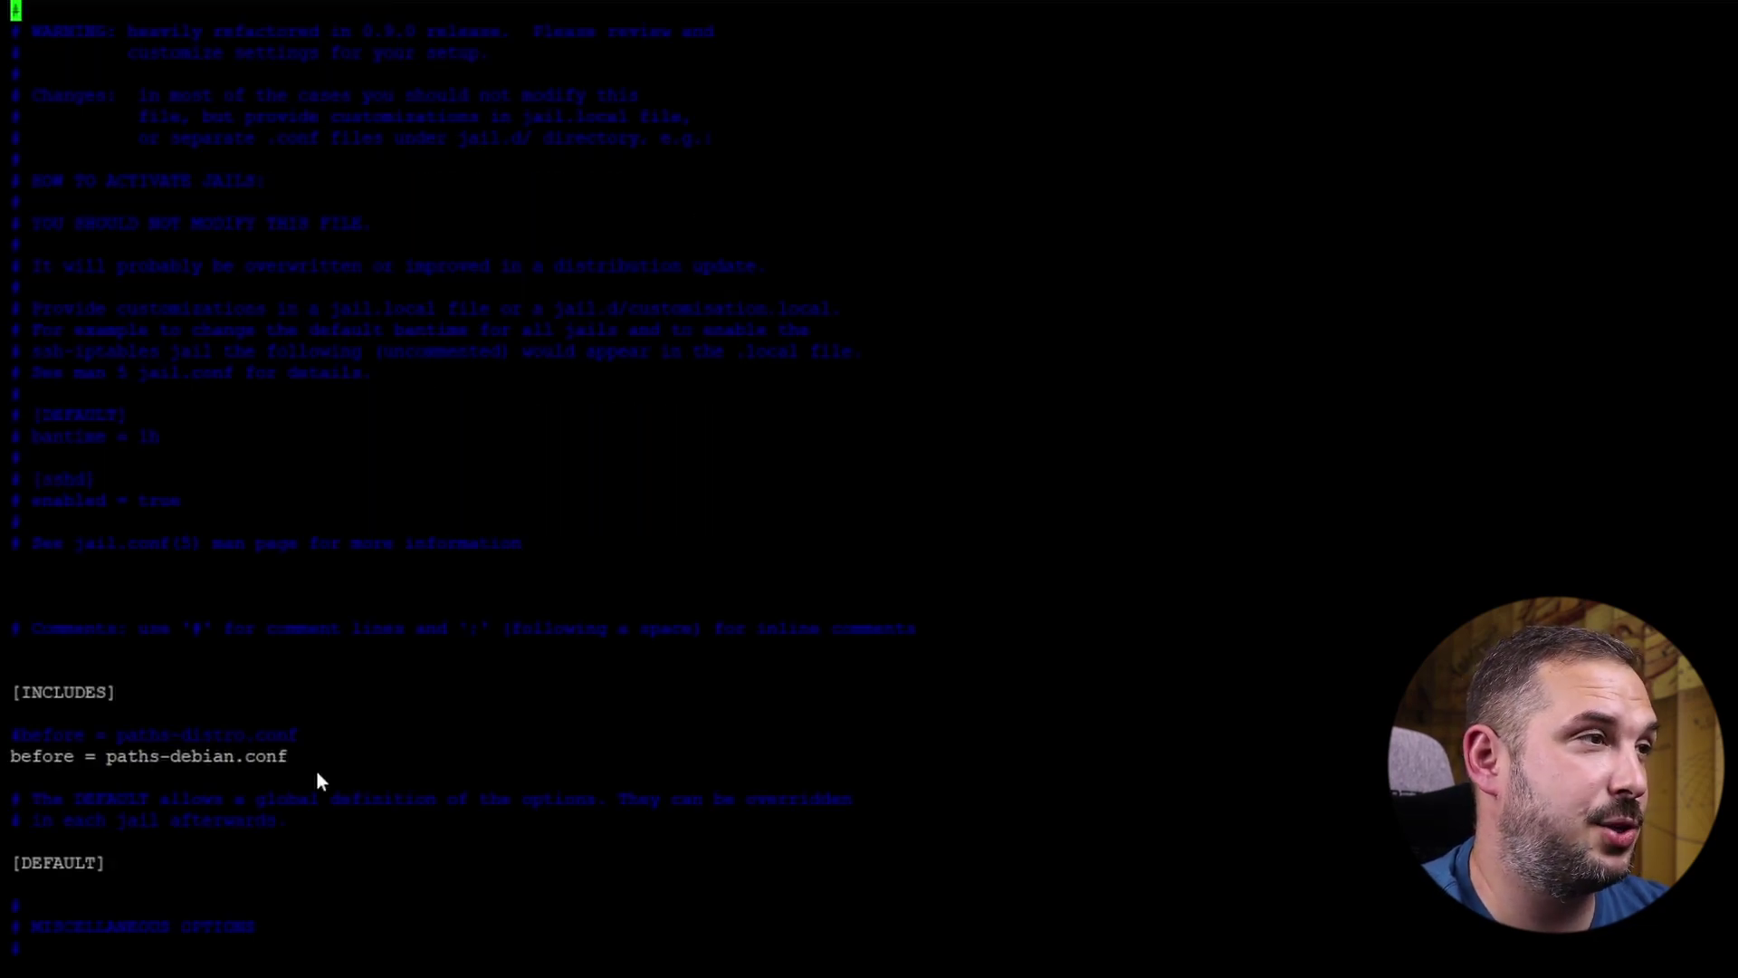
type("j/ss")
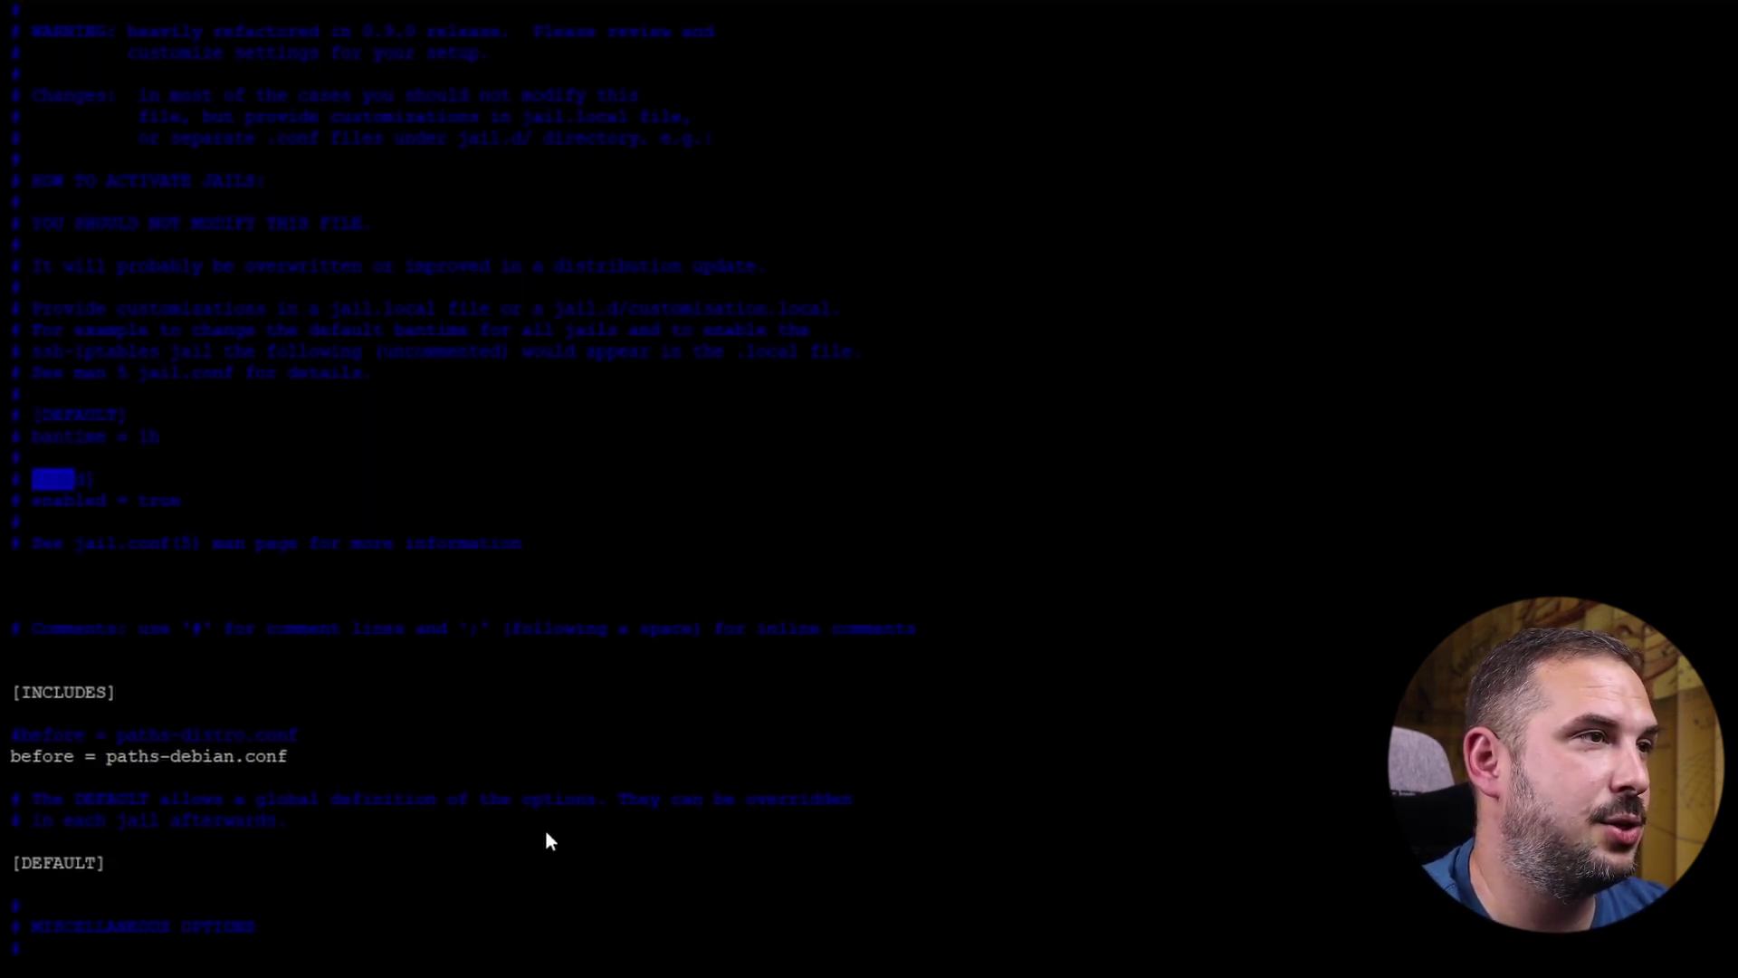
type("hd")
key("Return")
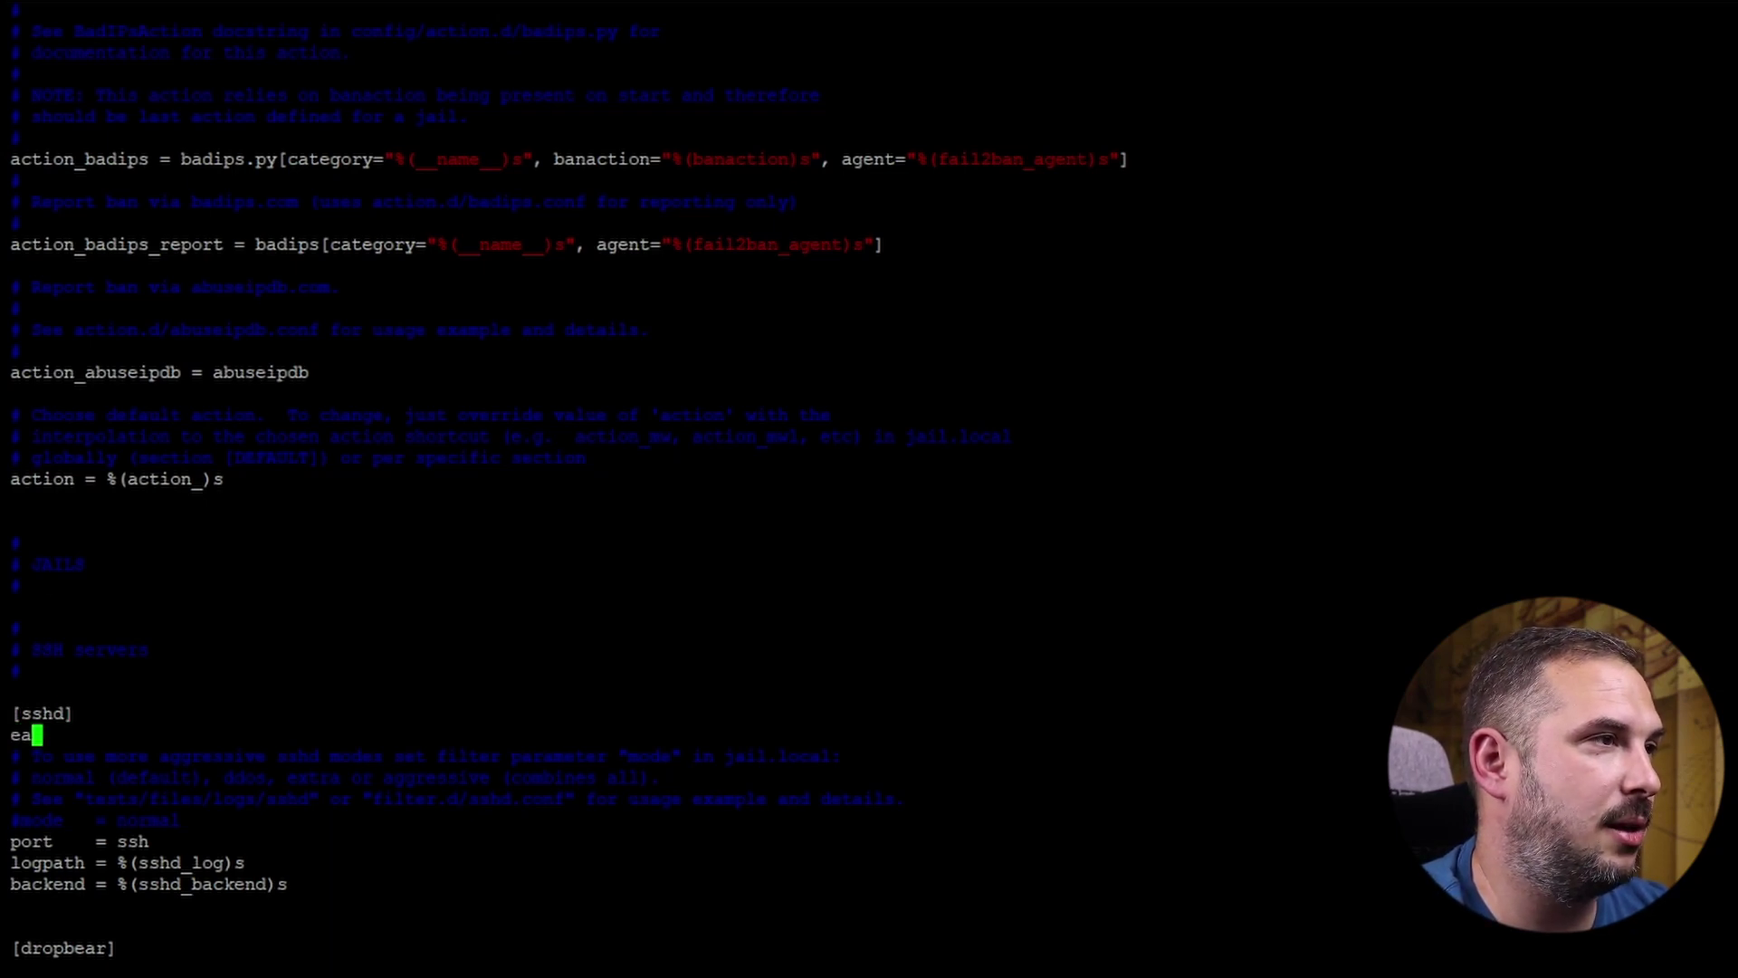
type("enabled = true")
key("Return")
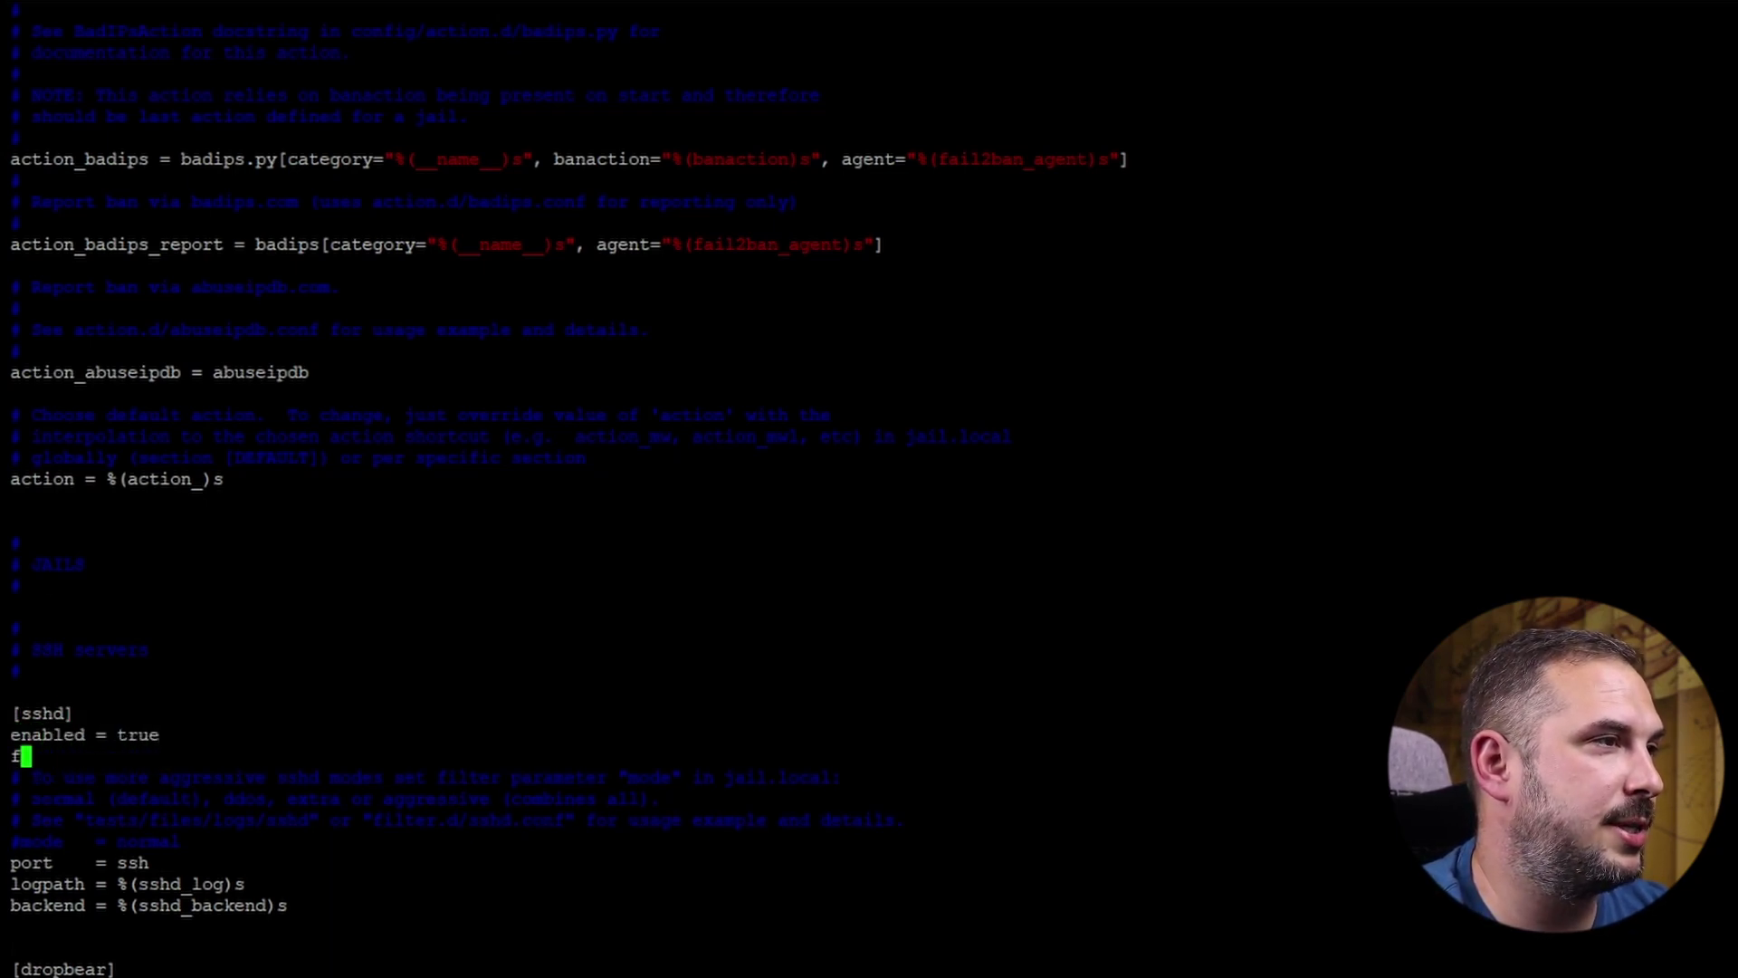
type("filter = sshd")
key("Return")
type("port")
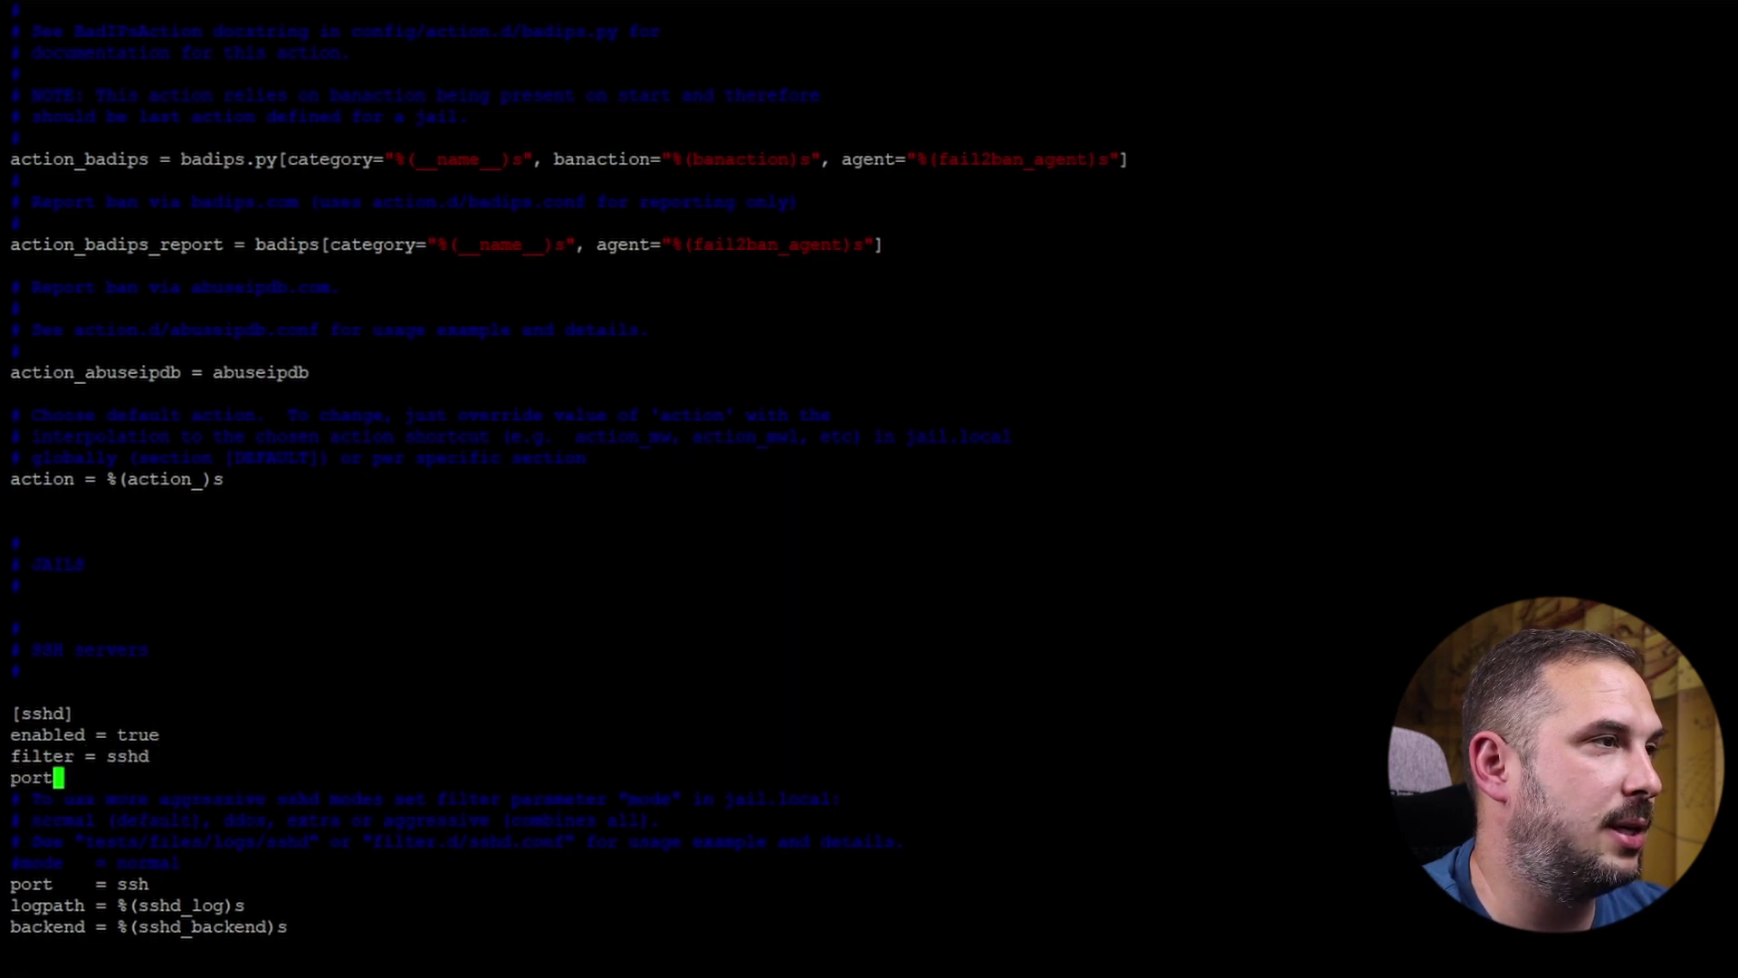
type(" = ssh")
key("Return")
type("banaction ")
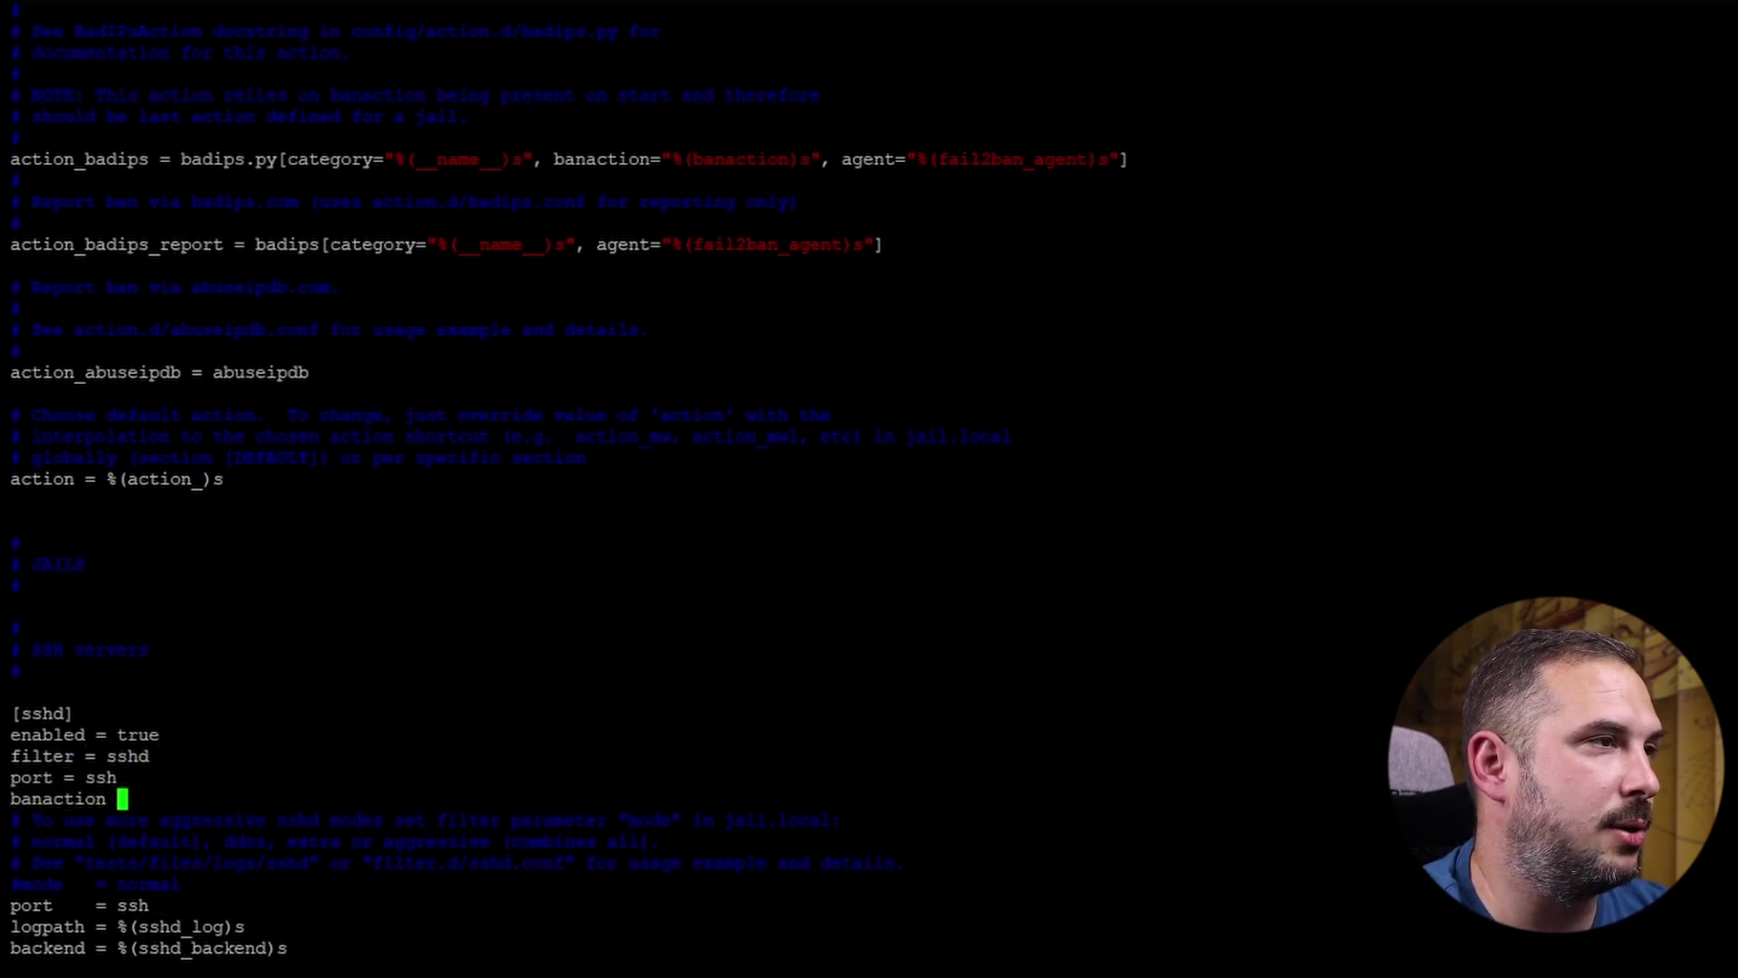
type("= iptables")
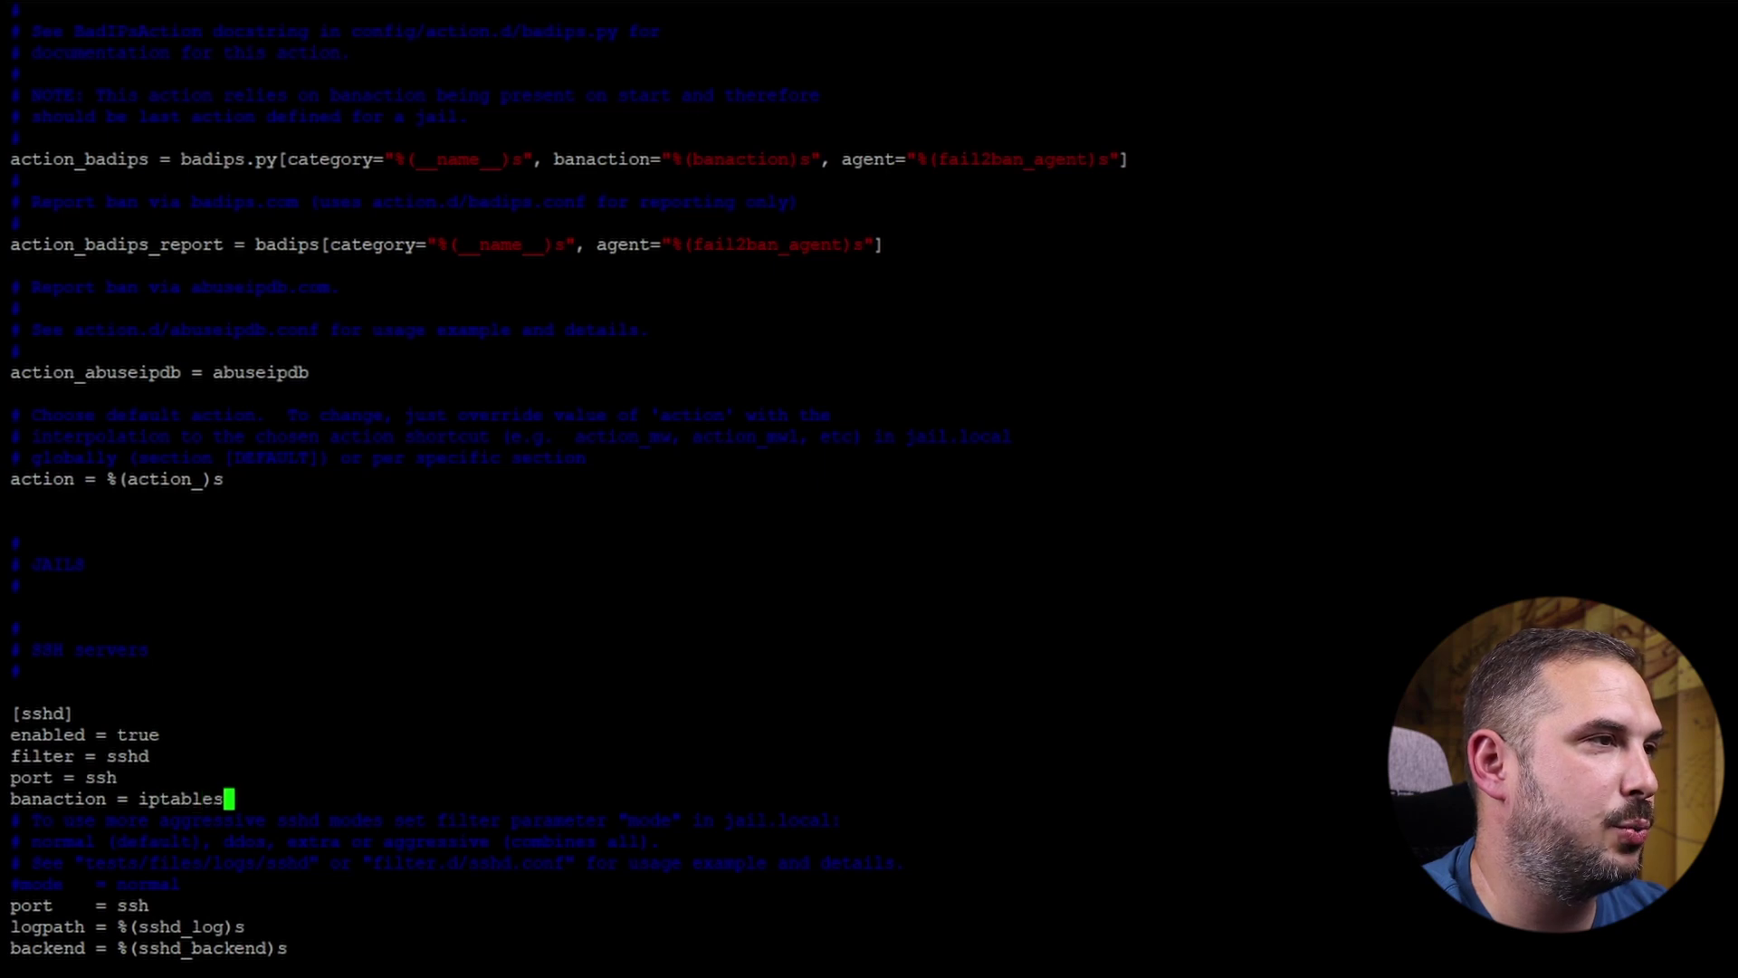
type("-multiport")
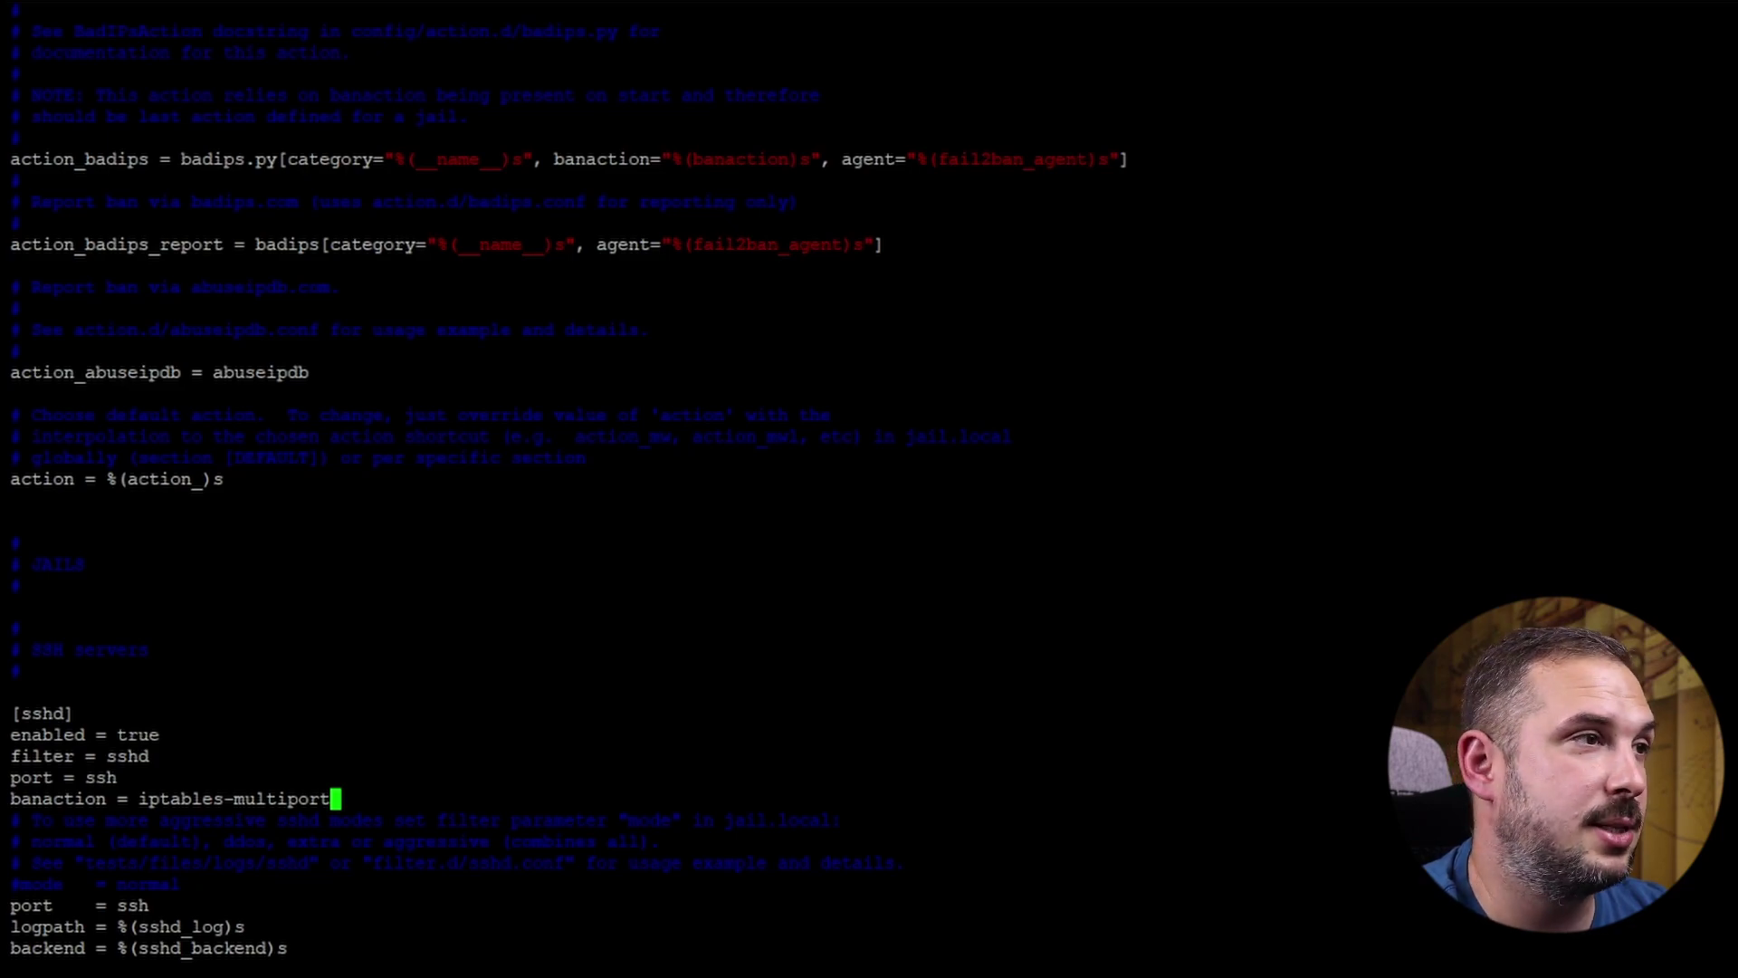
key("Return")
type("bantime ")
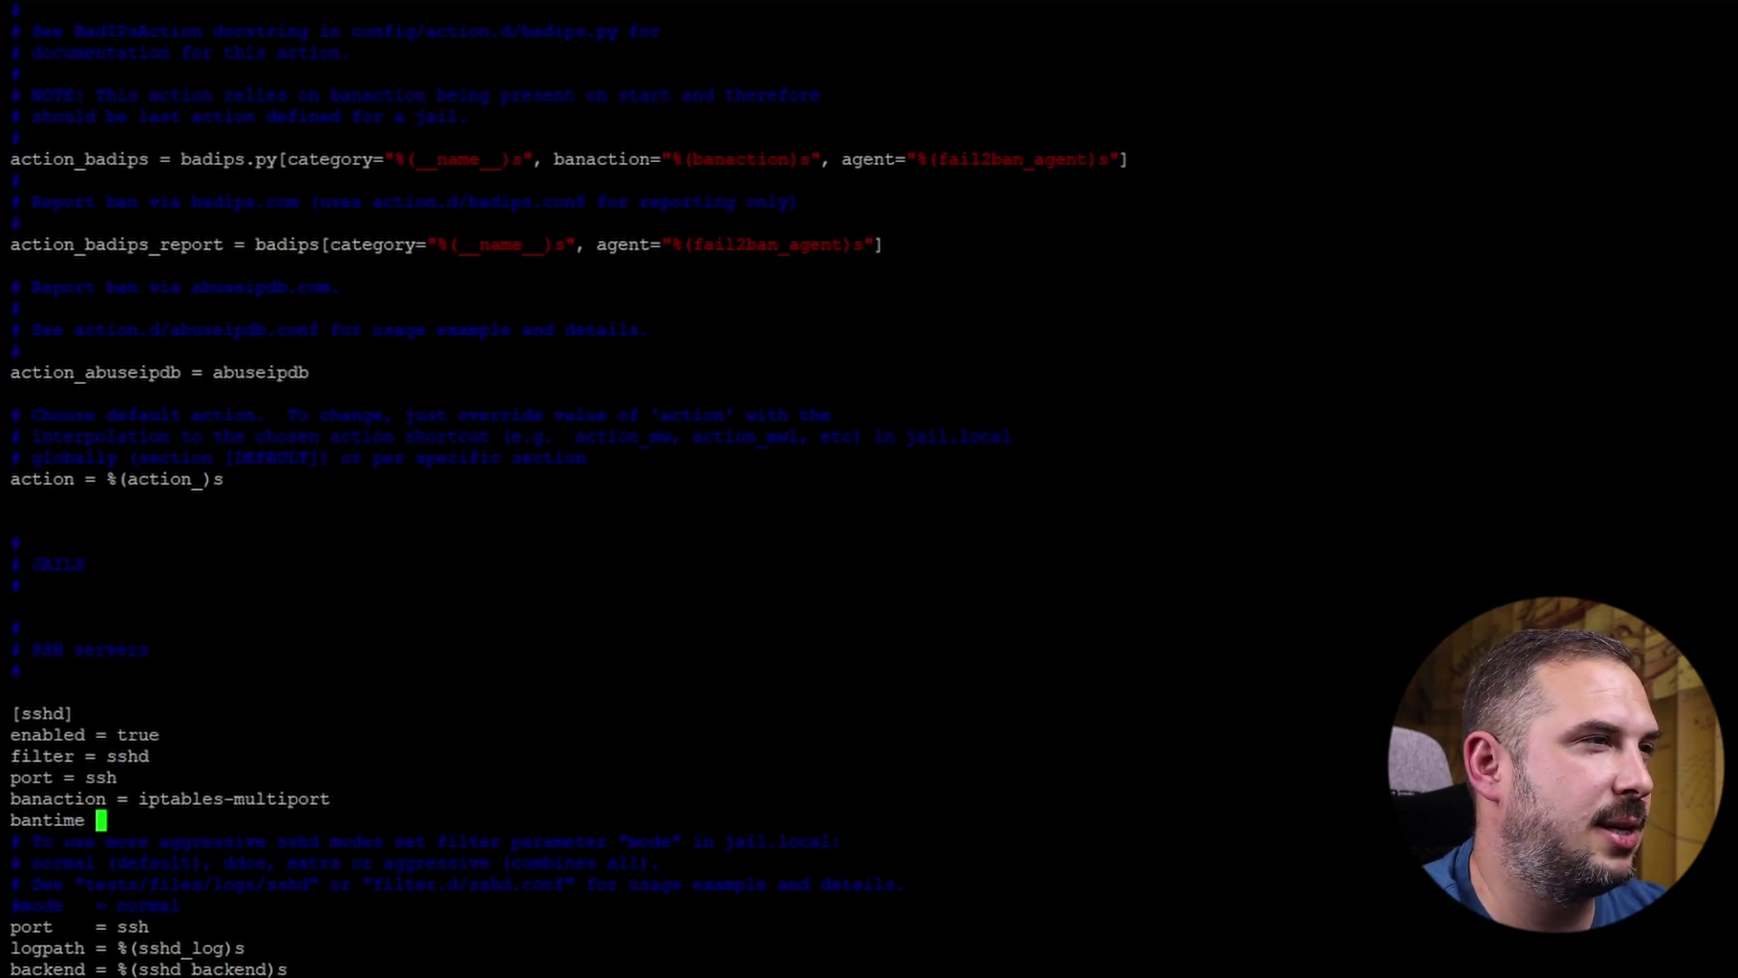
type("= ")
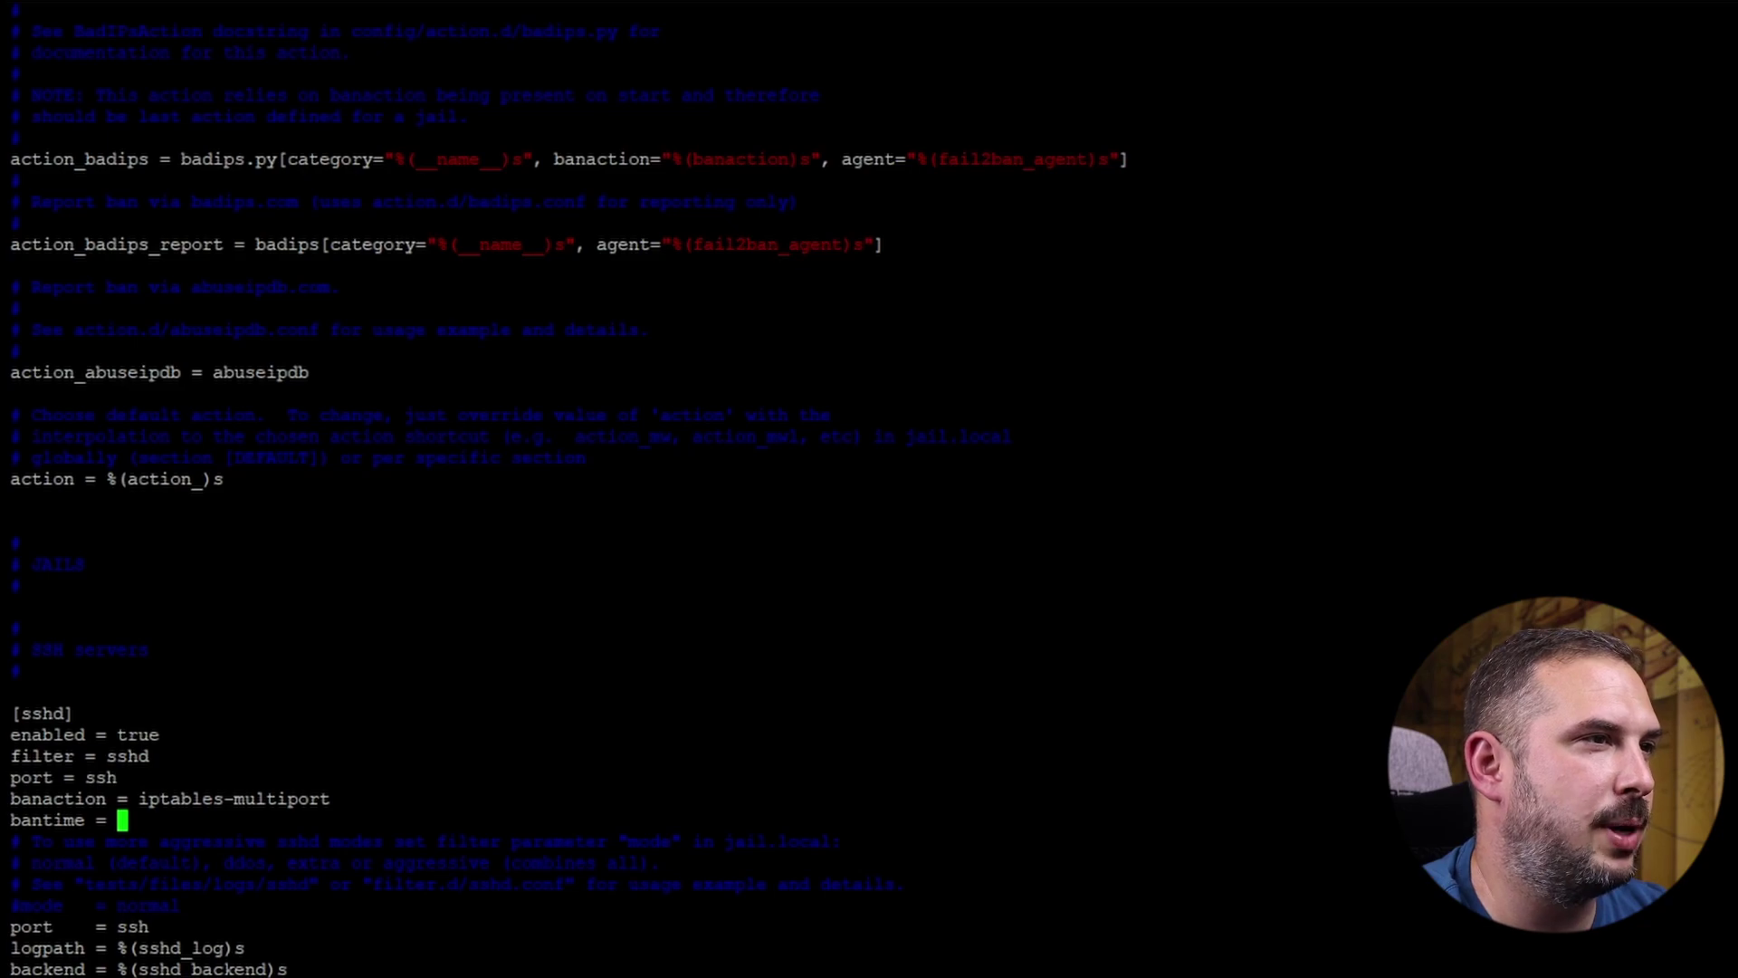
type("60")
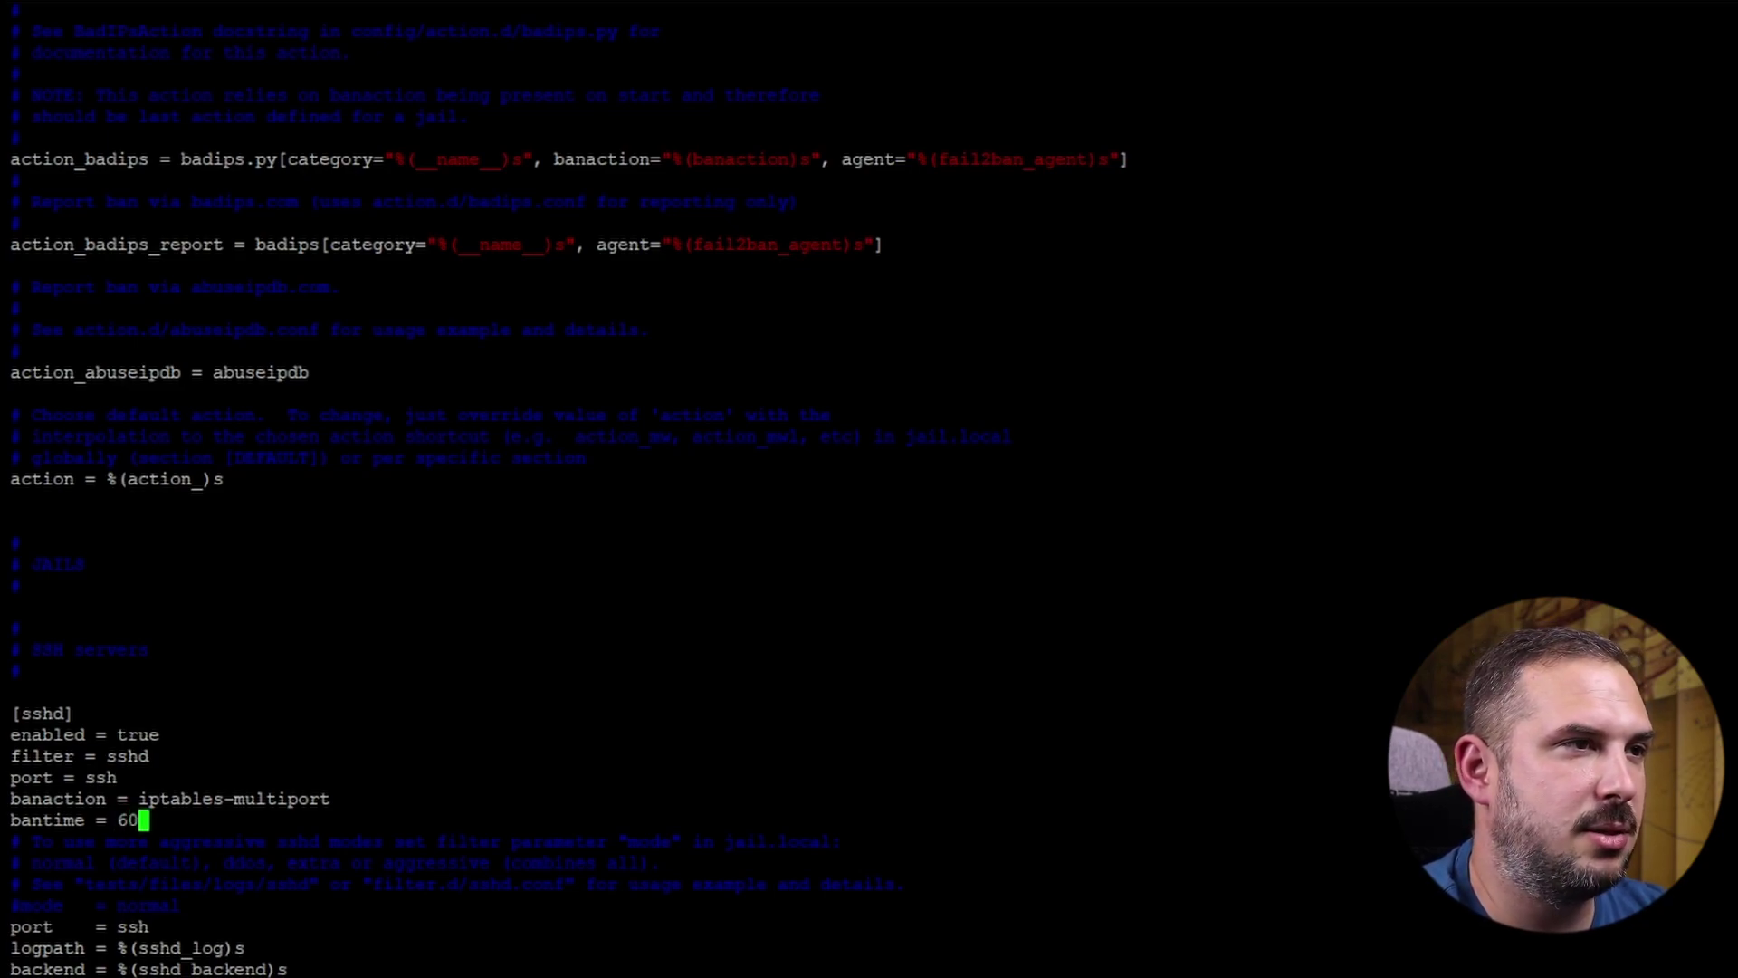
type("m")
key("Return")
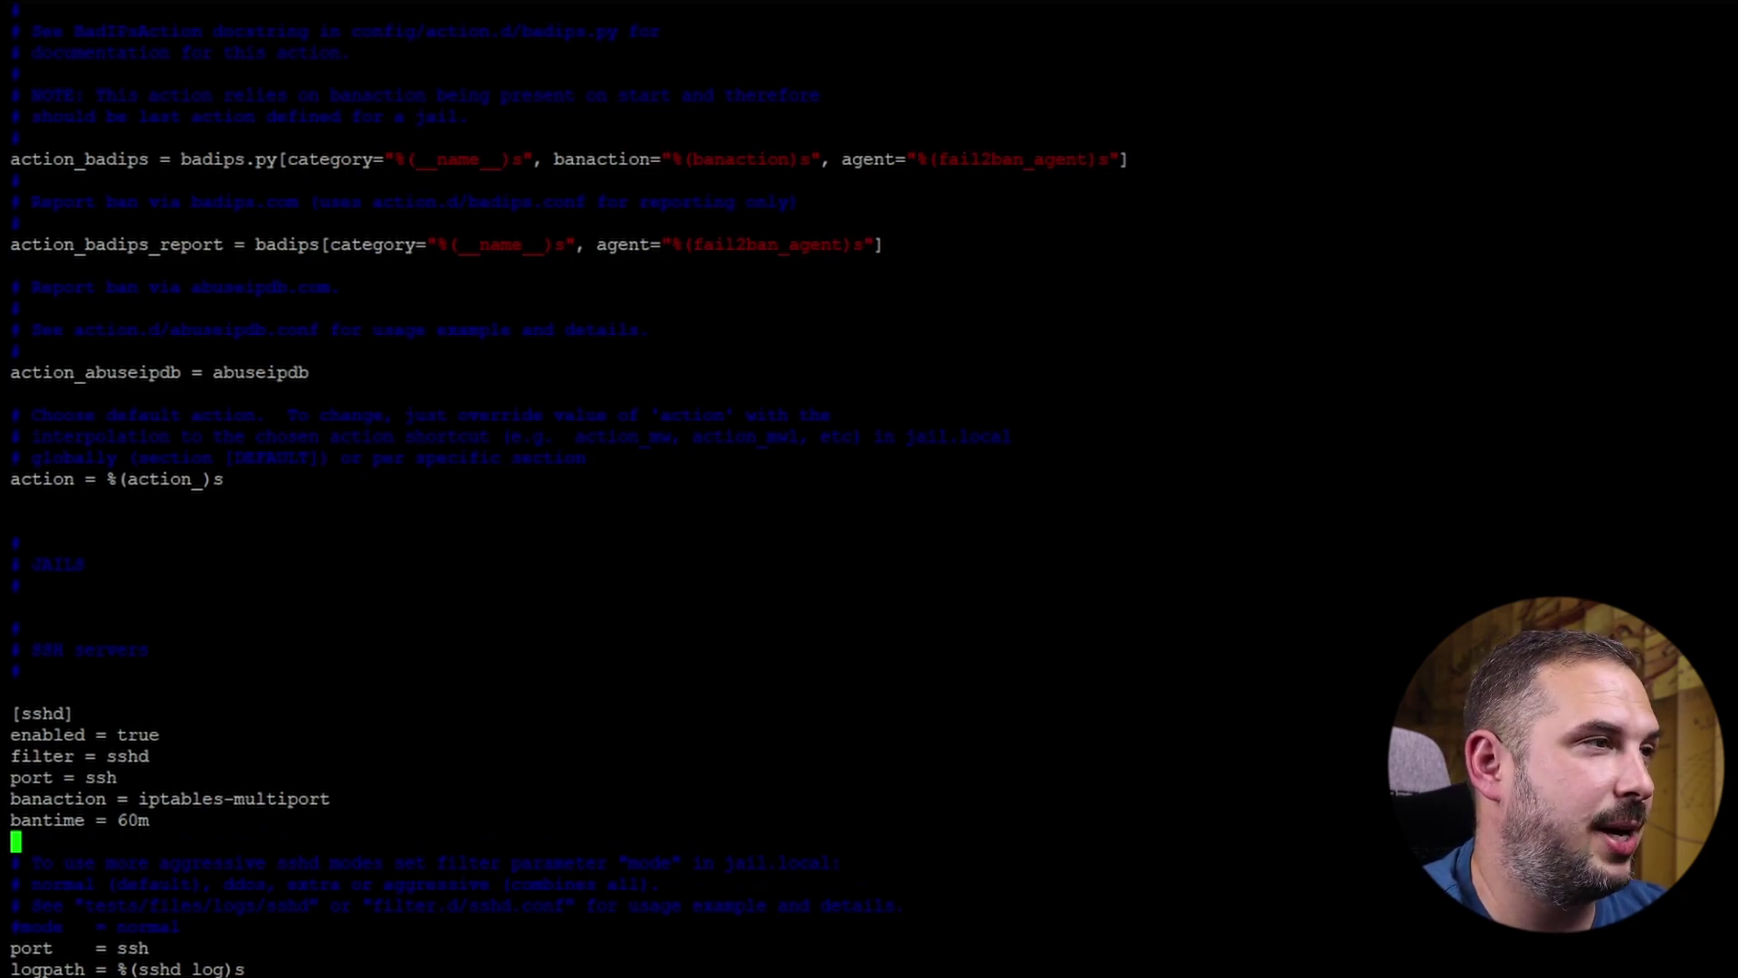
type("maxretry")
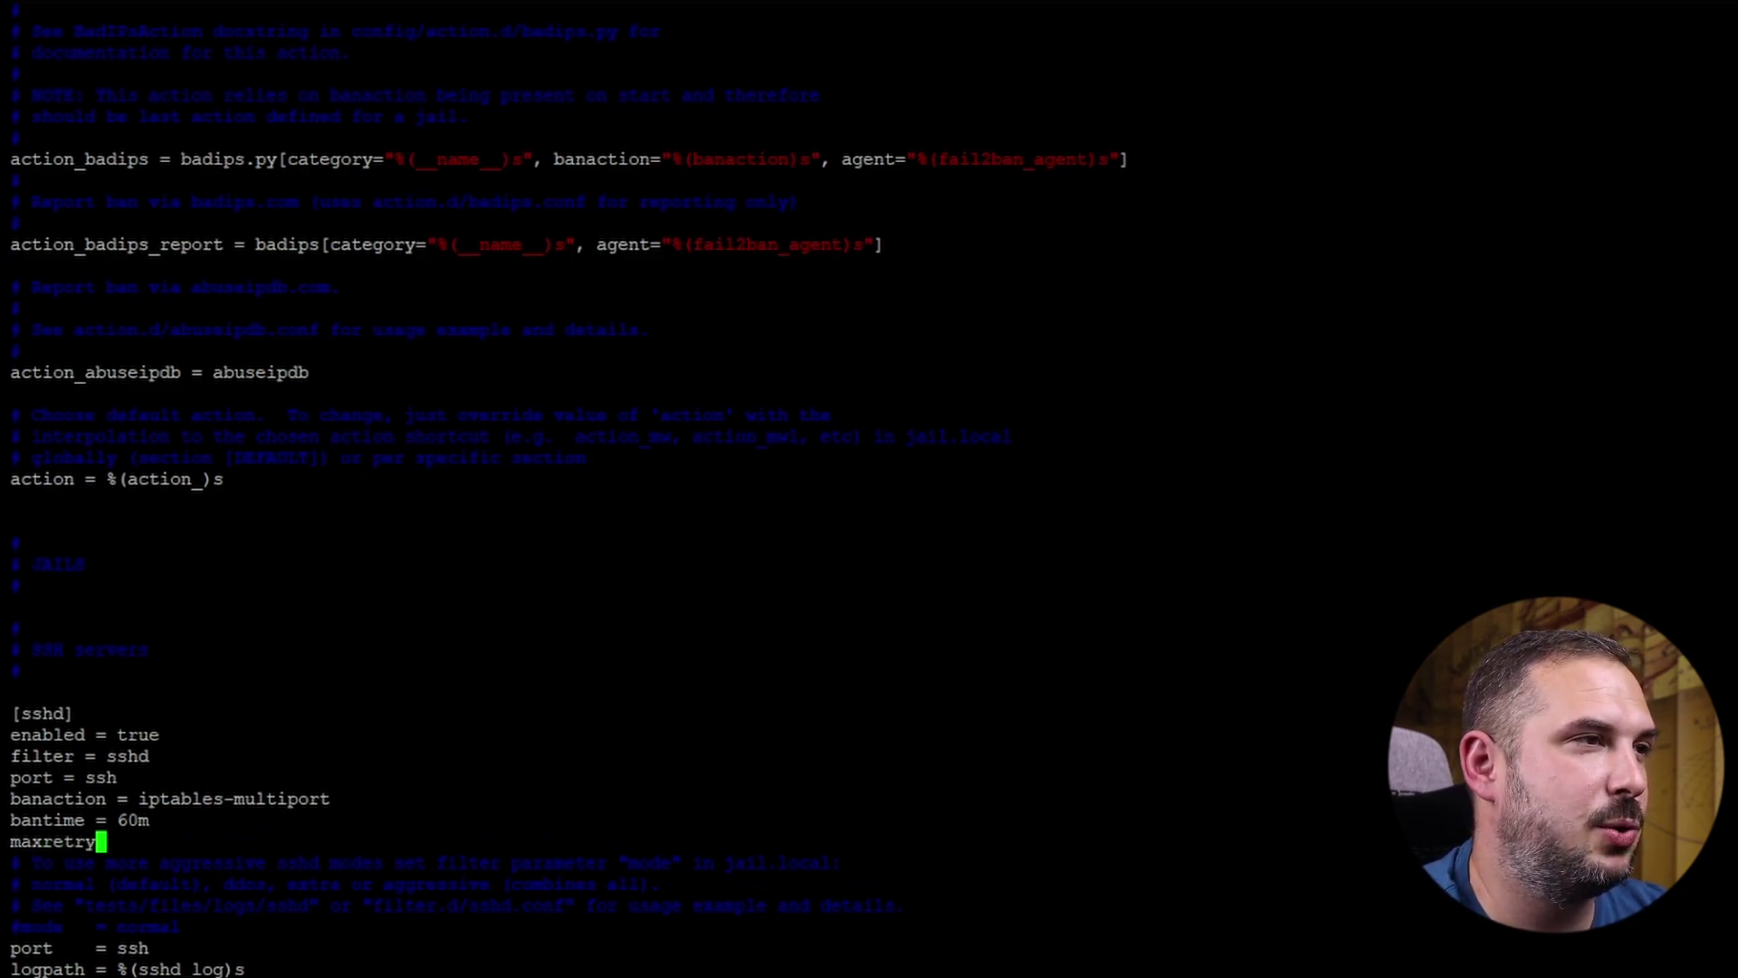
type(" =")
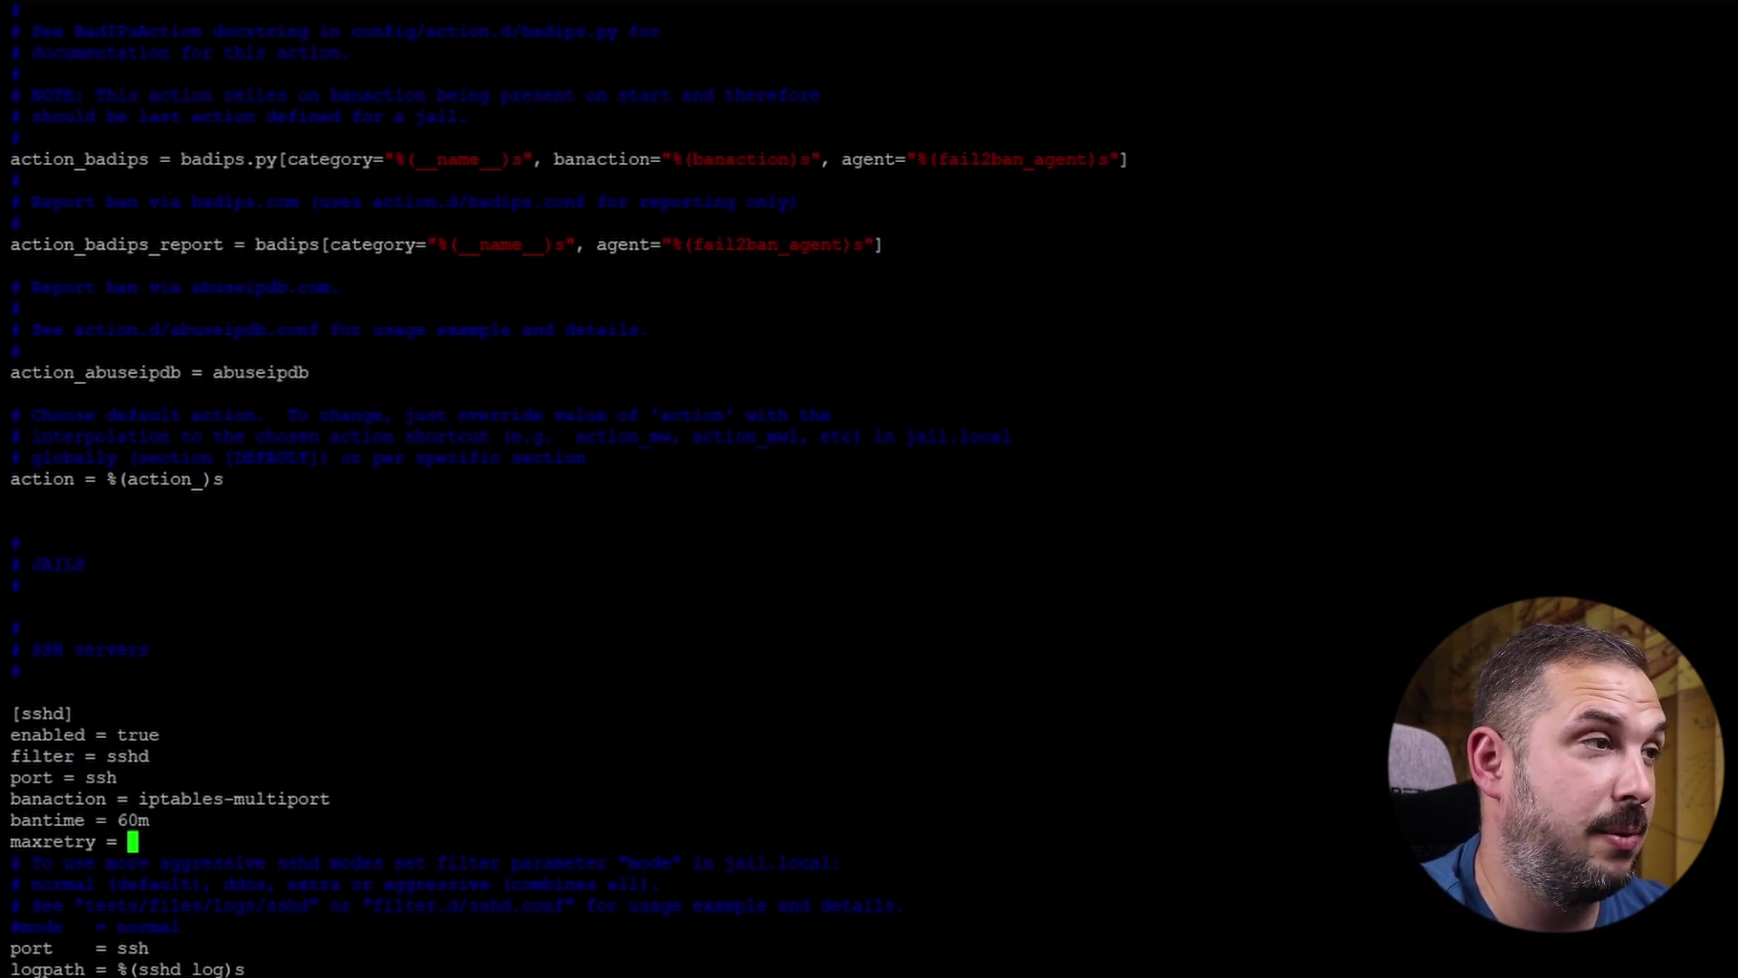
type("3")
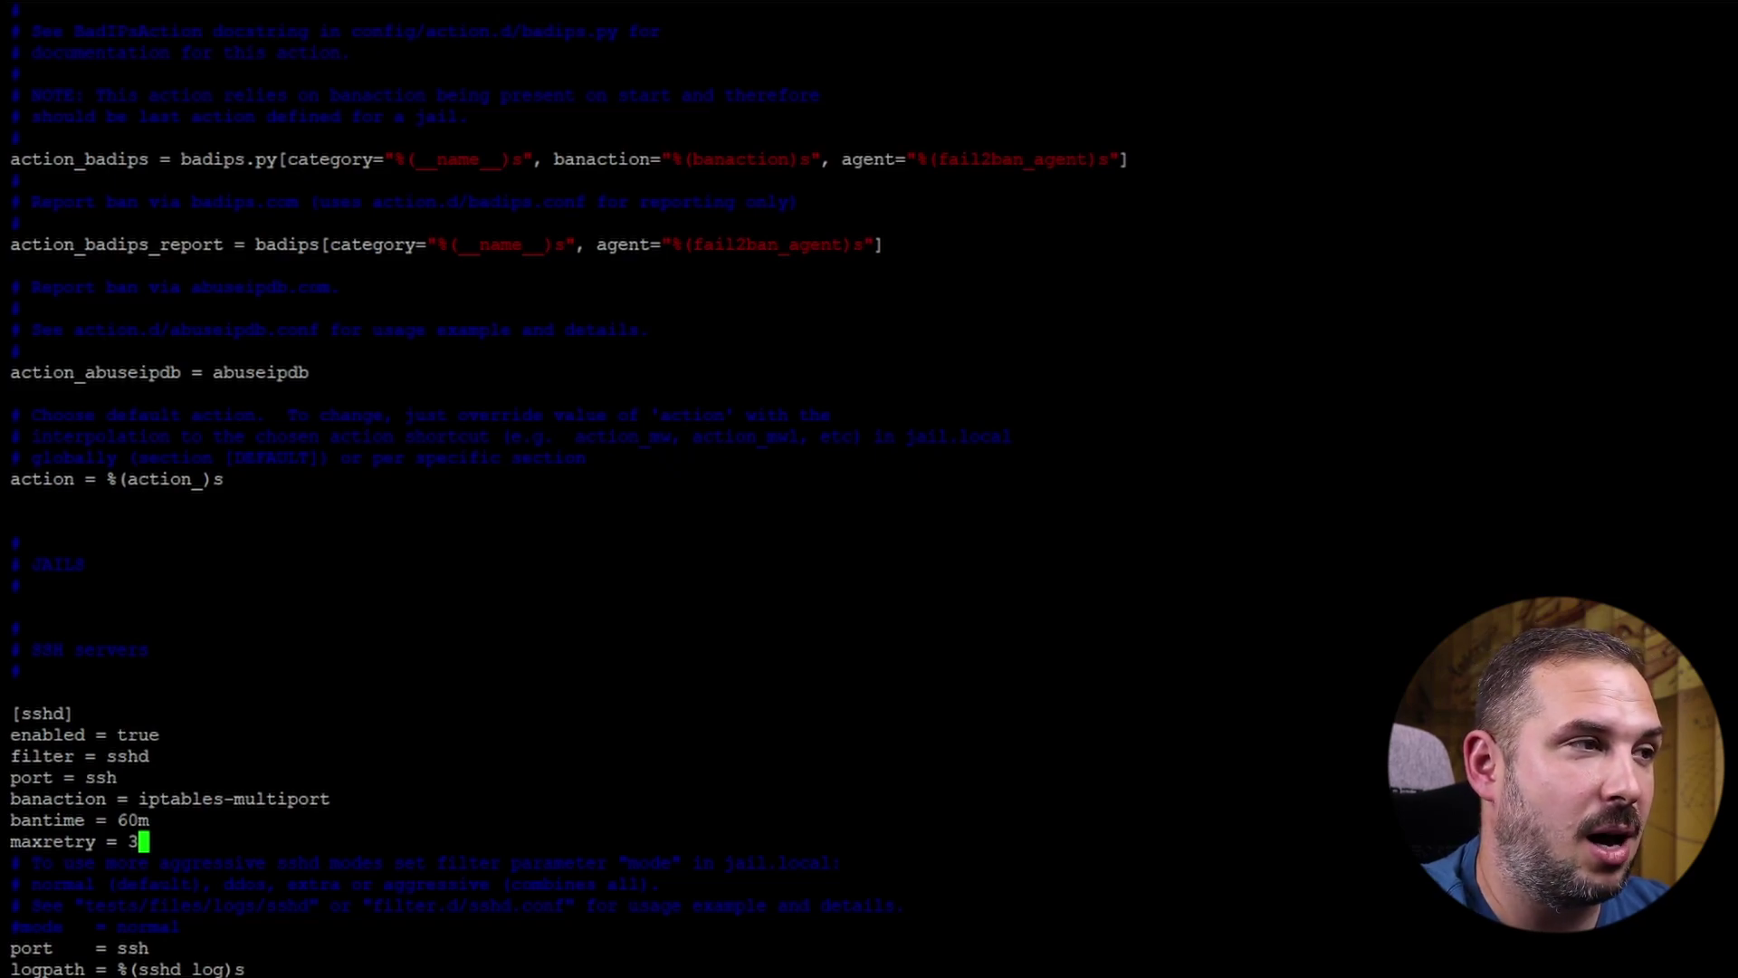
Delete the old duplicate 'port = ssh' line from the [sshd] jail.
key("Down")
key("Down")
key("Down")
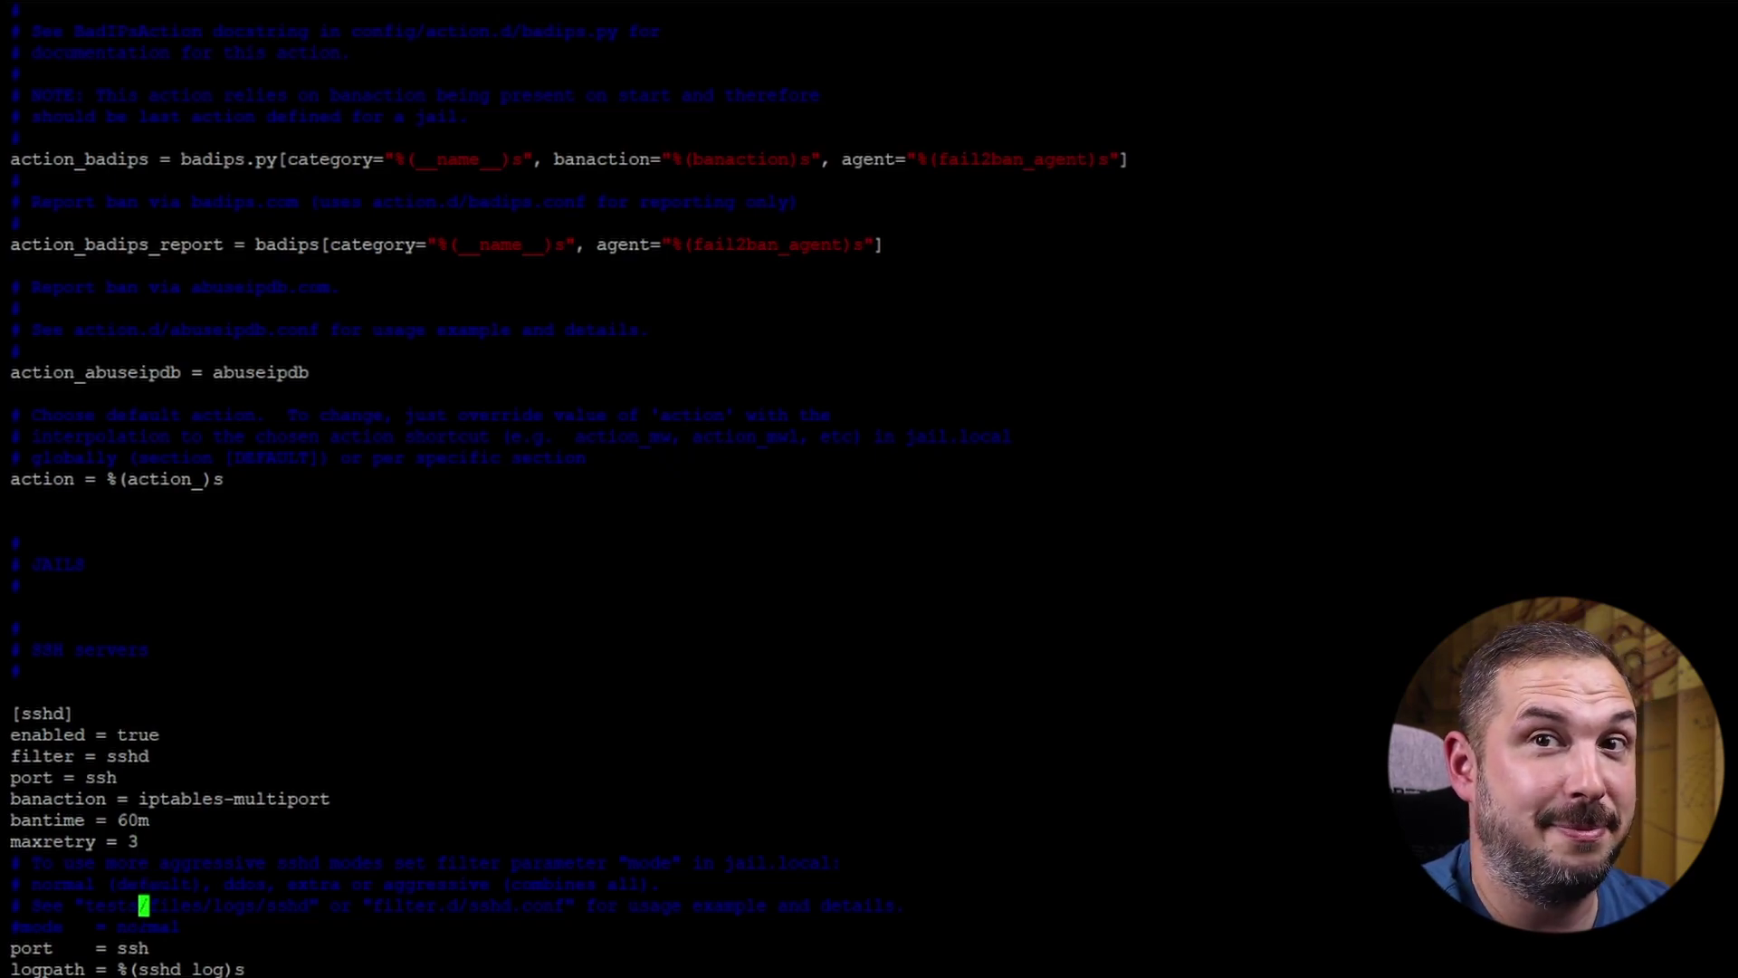
key("Down")
key("Down")
key("d")
key("d")
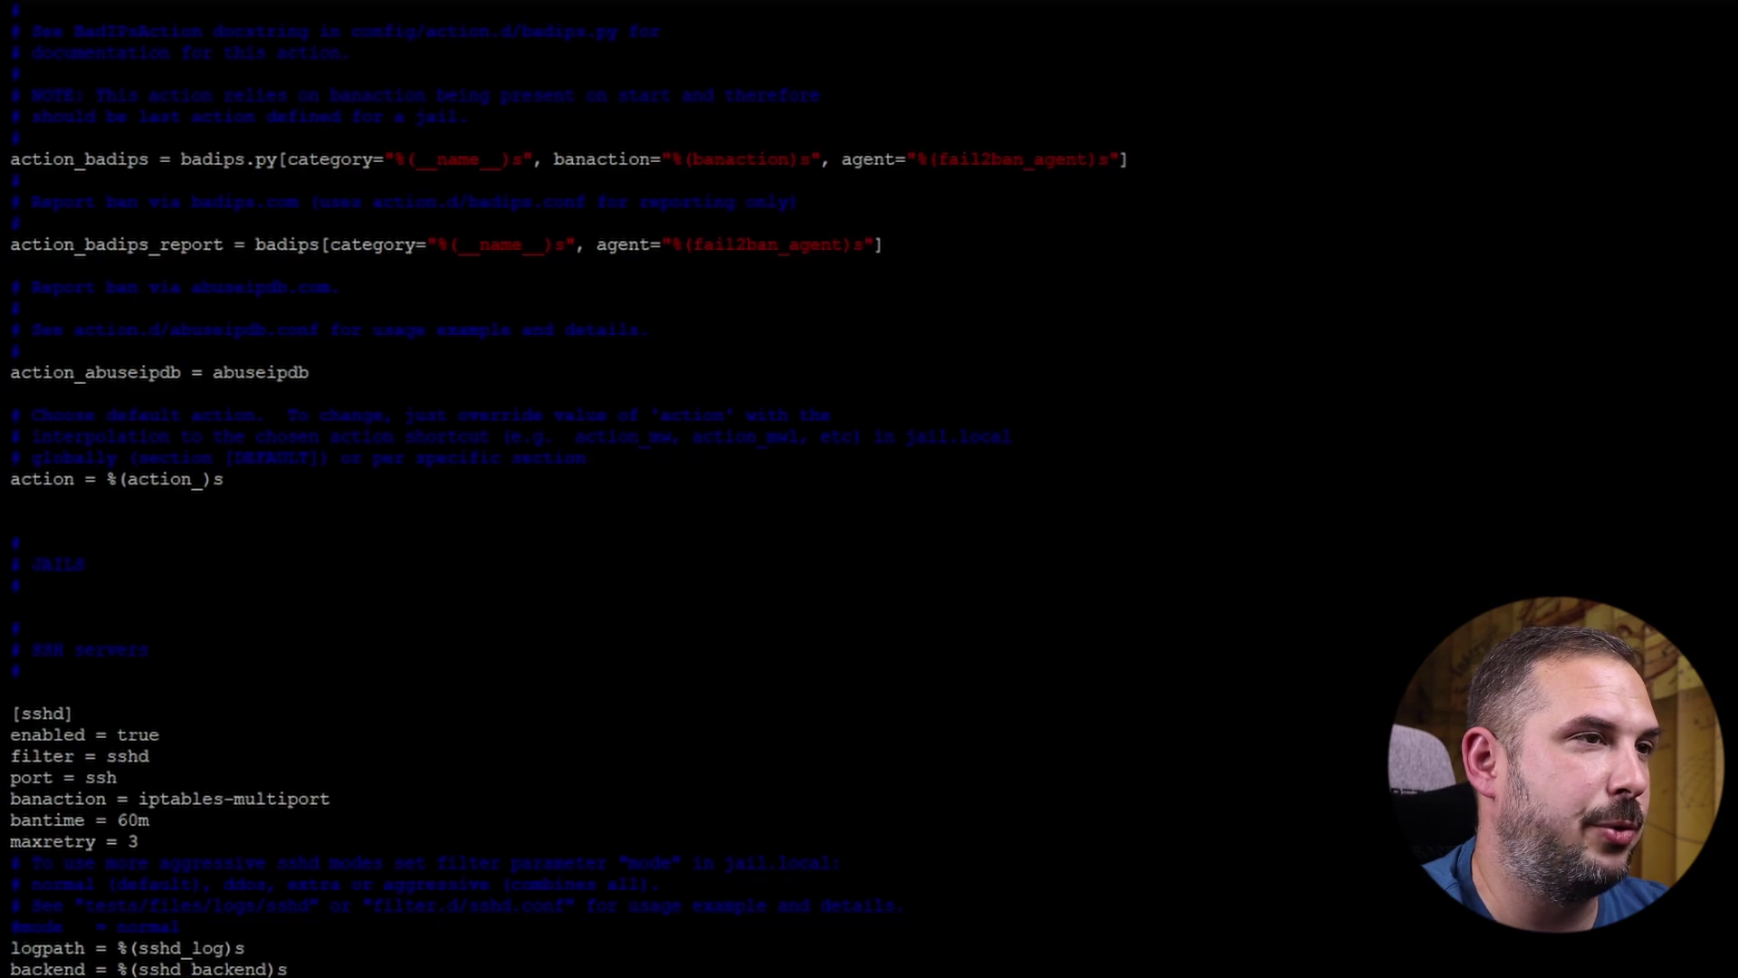
type(":wq")
Save jail.local and quit vim with :wq.
key("Return")
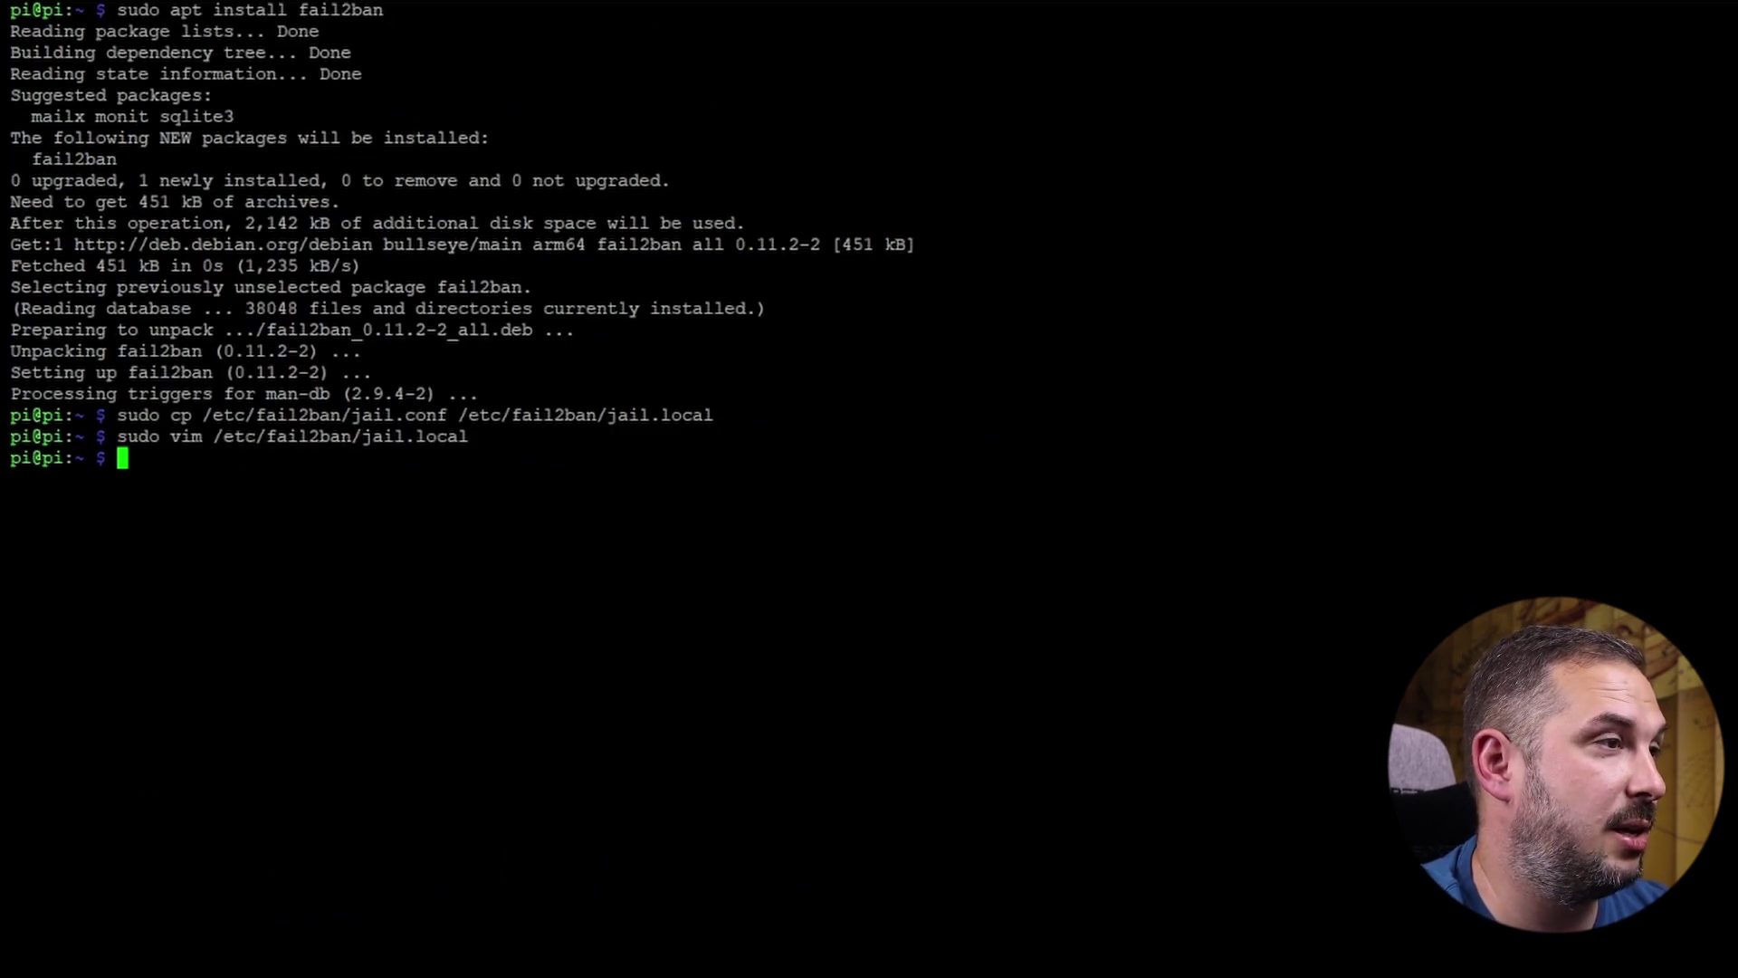
type("sudo service ")
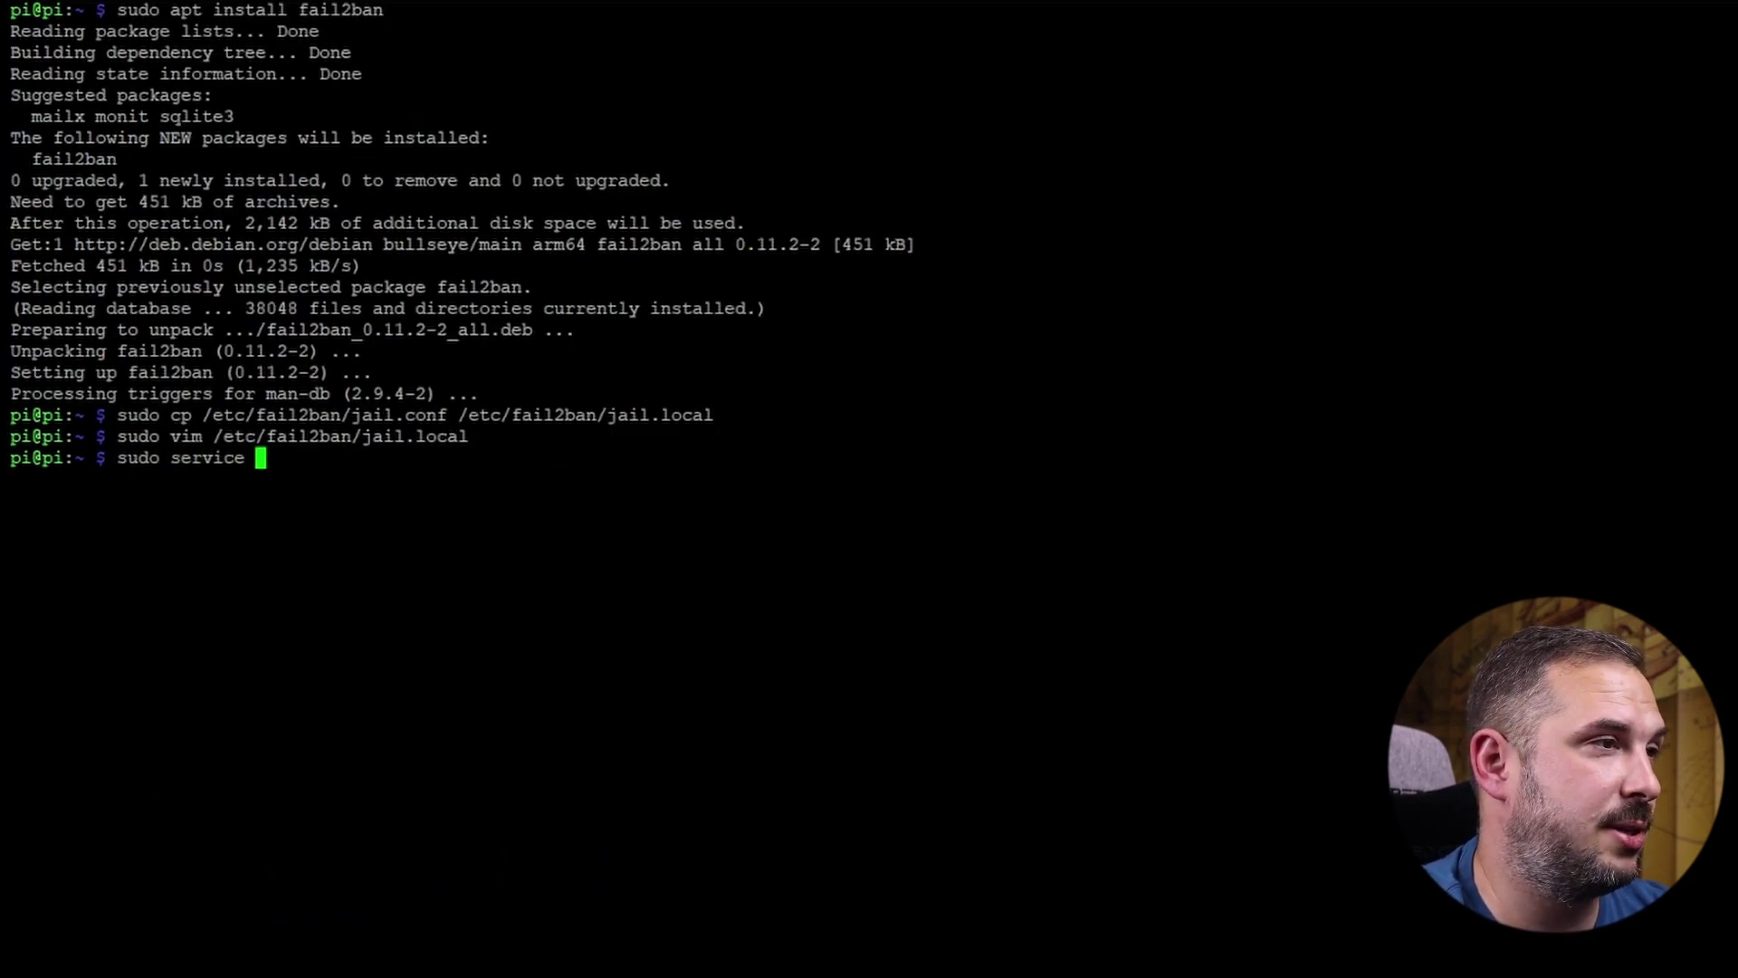
type("fail2ban restart")
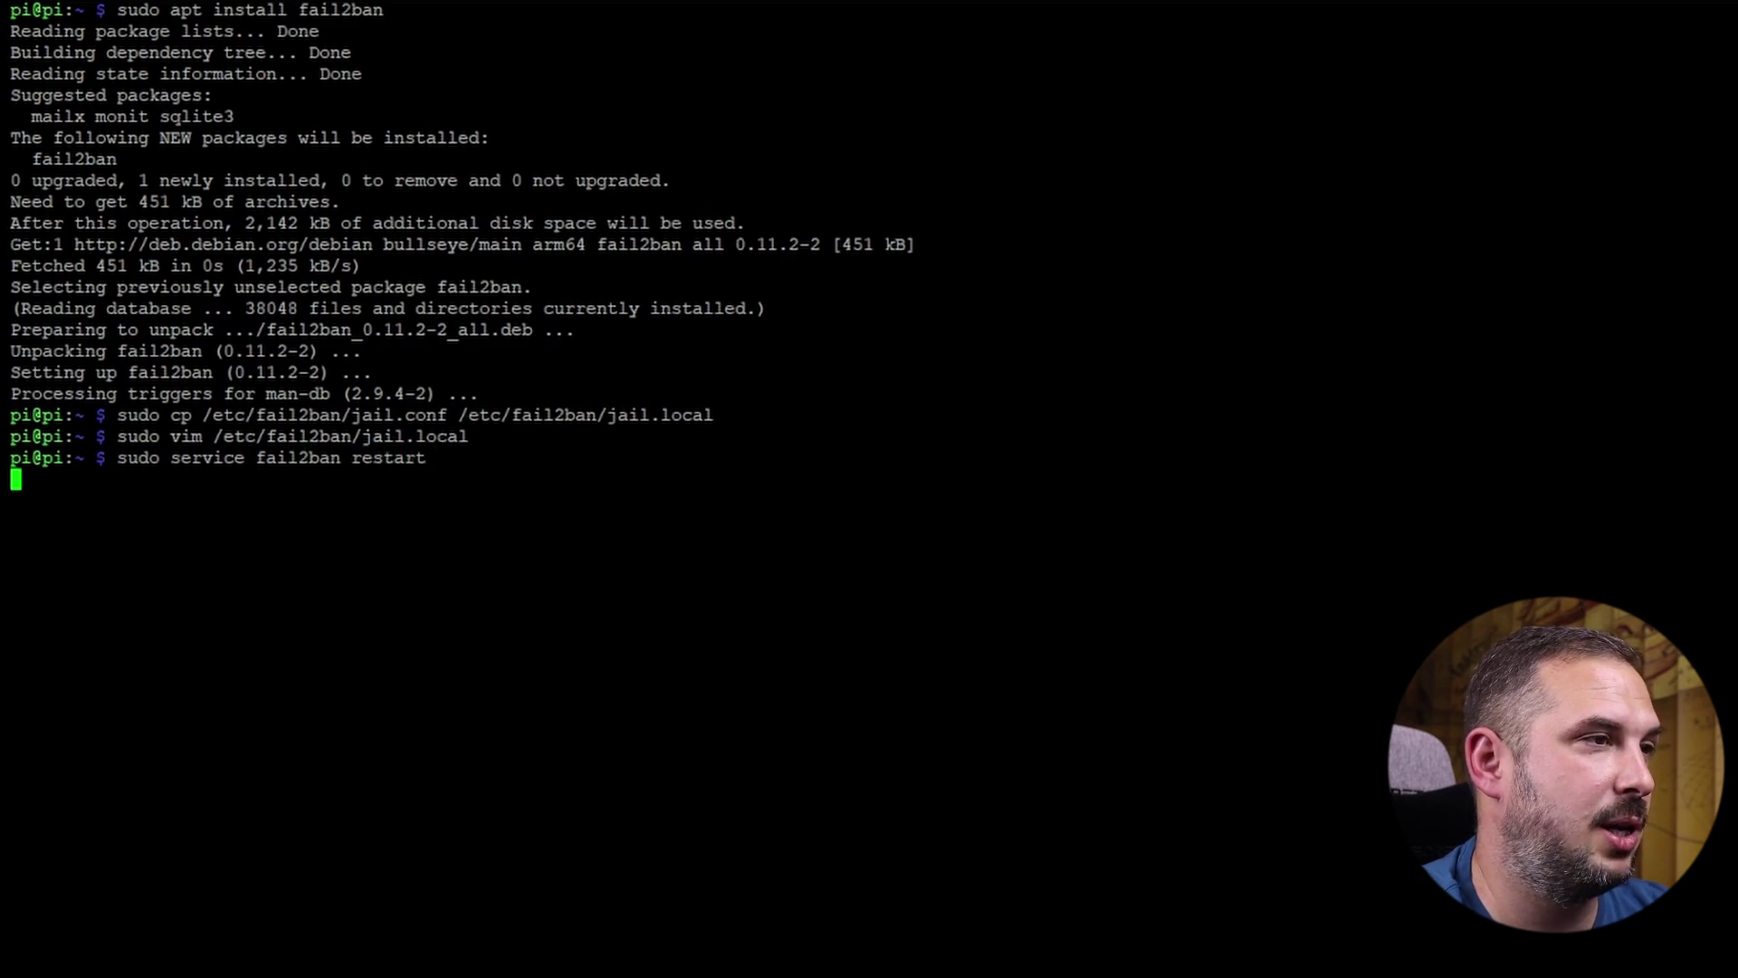